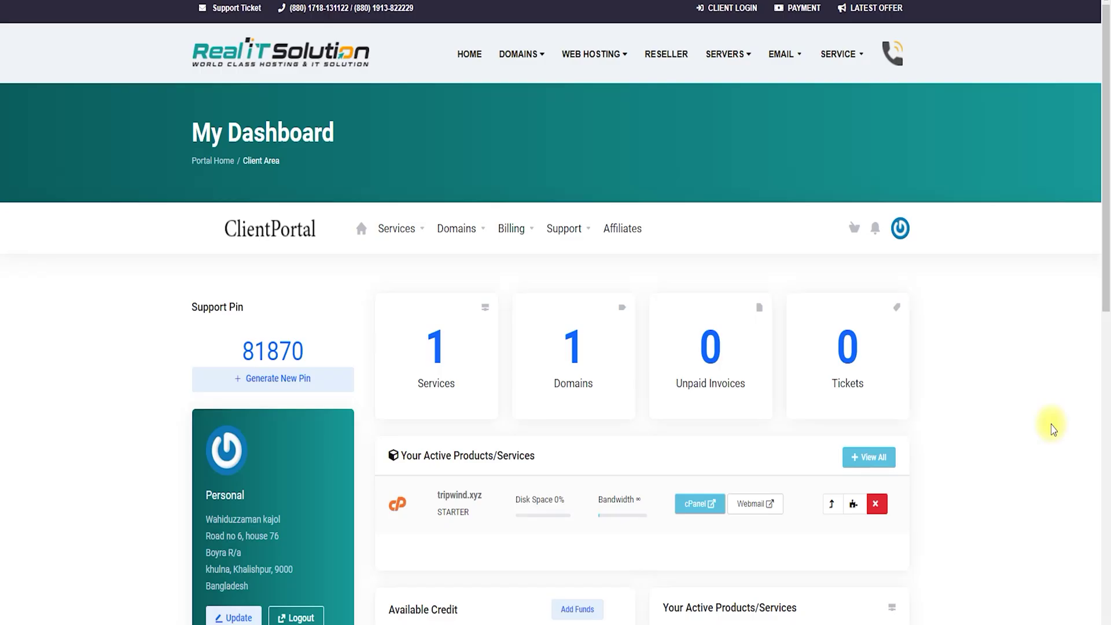
Step: Open the cPanel home for the tripwind.xyz hosting account
{"action": "scroll", "coordinate": [912, 417], "scroll_direction": "down", "scroll_amount": 3}
{"action": "scroll", "coordinate": [913, 421], "scroll_direction": "up", "scroll_amount": 3}
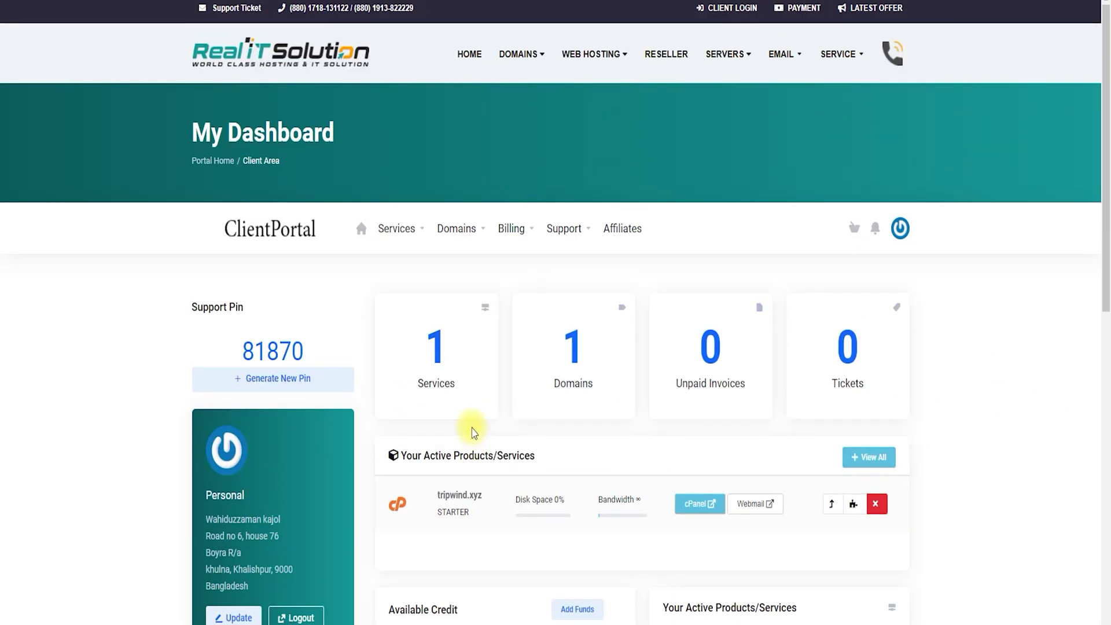
{"action": "scroll", "coordinate": [474, 433], "scroll_direction": "down", "scroll_amount": 2}
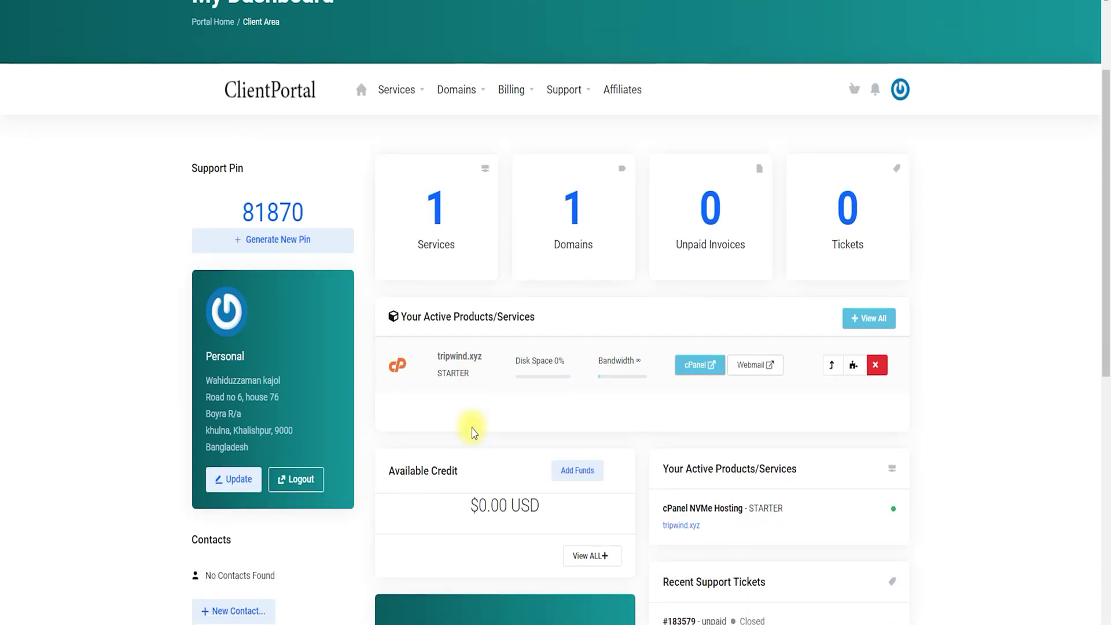
{"action": "scroll", "coordinate": [474, 433], "scroll_direction": "up", "scroll_amount": 2}
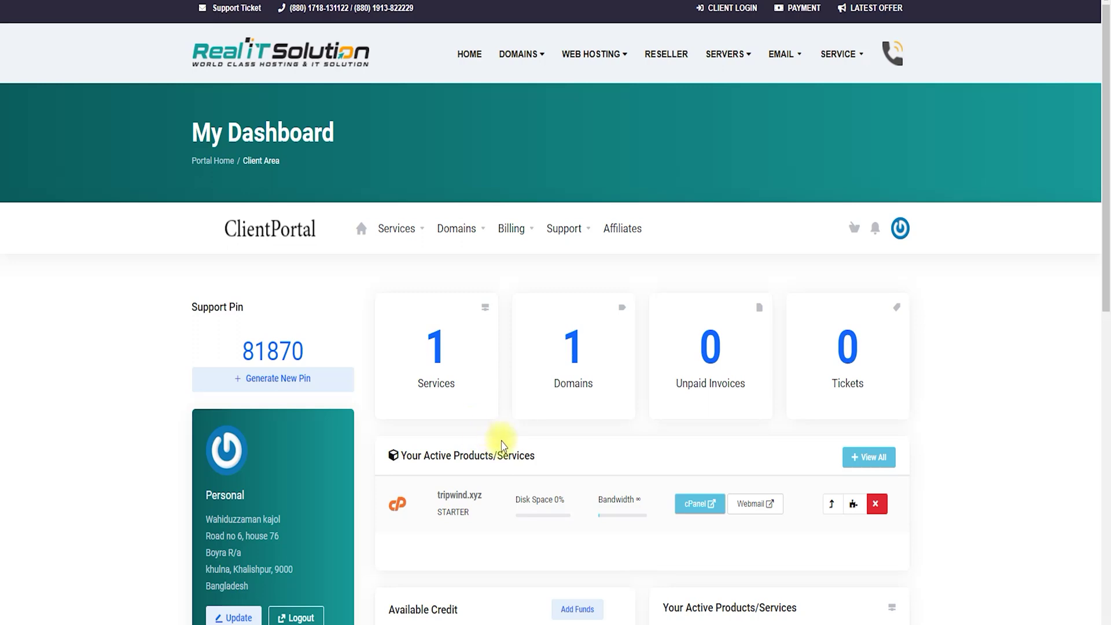
{"action": "scroll", "coordinate": [497, 437], "scroll_direction": "down", "scroll_amount": 3}
{"action": "scroll", "coordinate": [507, 443], "scroll_direction": "up", "scroll_amount": 1}
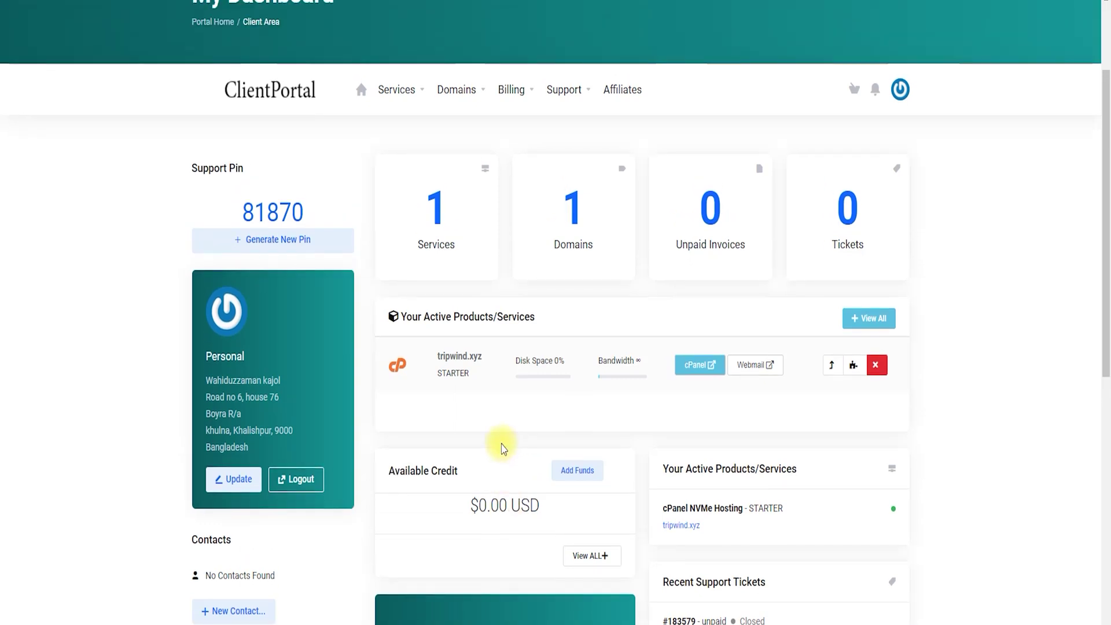
{"action": "scroll", "coordinate": [584, 463], "scroll_direction": "up", "scroll_amount": 1}
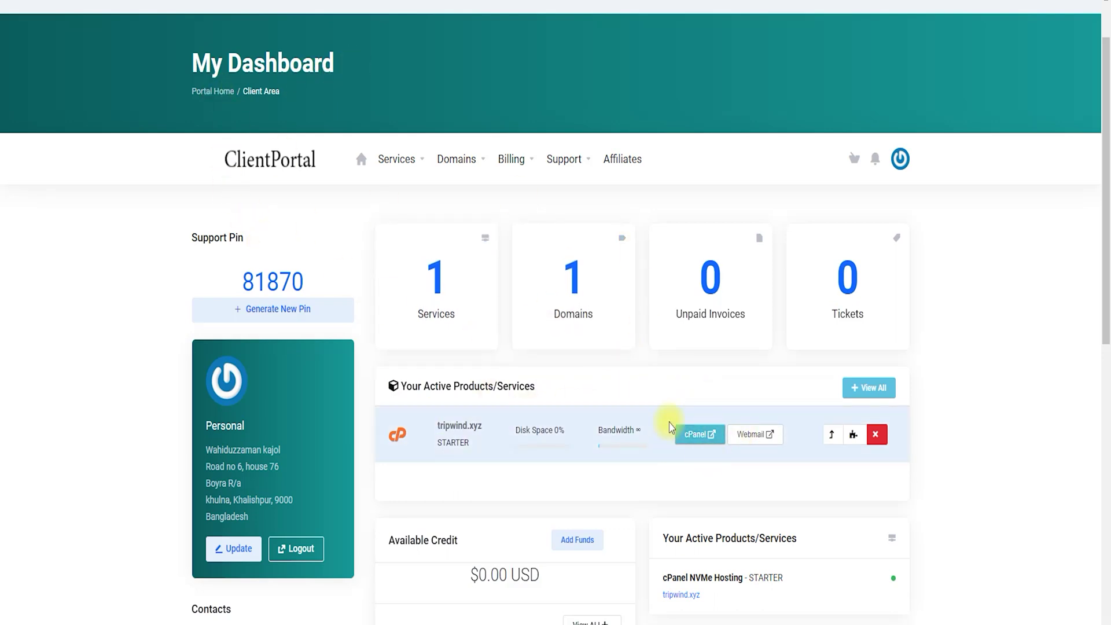
{"action": "left_click", "coordinate": [695, 450]}
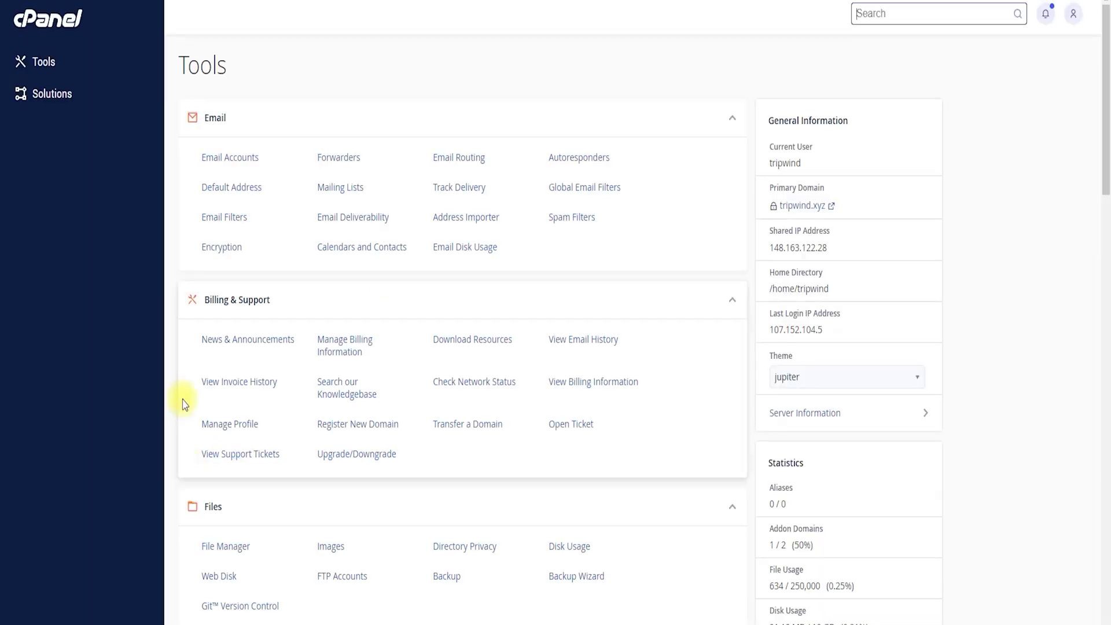
Step: Scroll the cPanel Tools page down to the Domains section
{"action": "scroll", "coordinate": [408, 296], "scroll_direction": "down", "scroll_amount": 5}
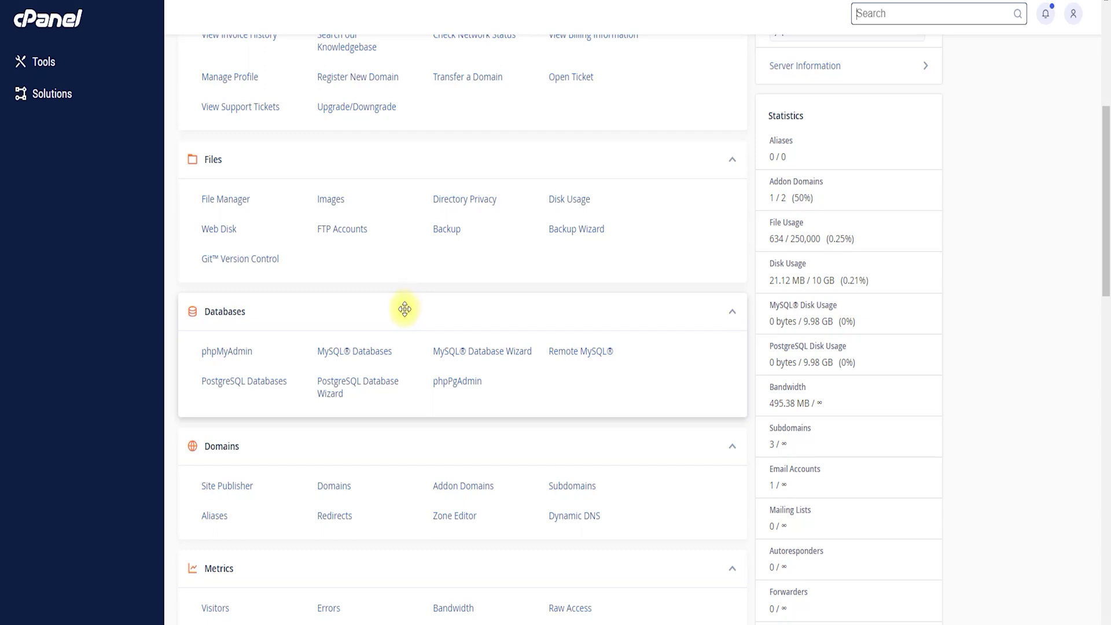
{"action": "scroll", "coordinate": [405, 309], "scroll_direction": "down", "scroll_amount": 3}
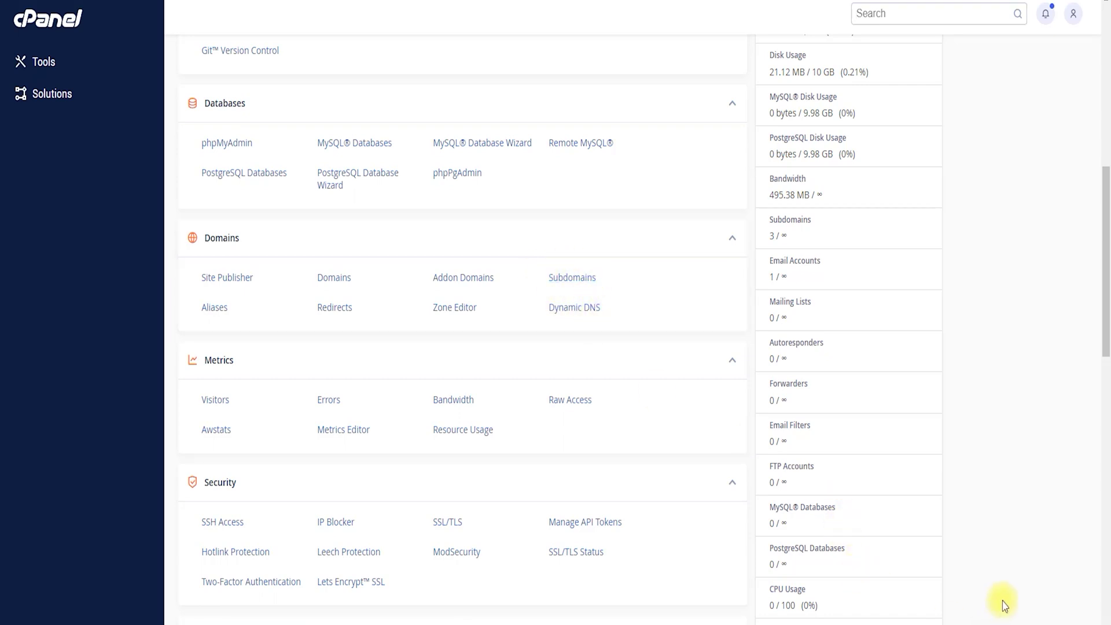
{"action": "mouse_move", "coordinate": [571, 262]}
{"action": "left_mouse_down"}
{"action": "mouse_move", "coordinate": [541, 268]}
{"action": "mouse_move", "coordinate": [562, 290]}
{"action": "mouse_move", "coordinate": [596, 272]}
{"action": "left_mouse_up"}
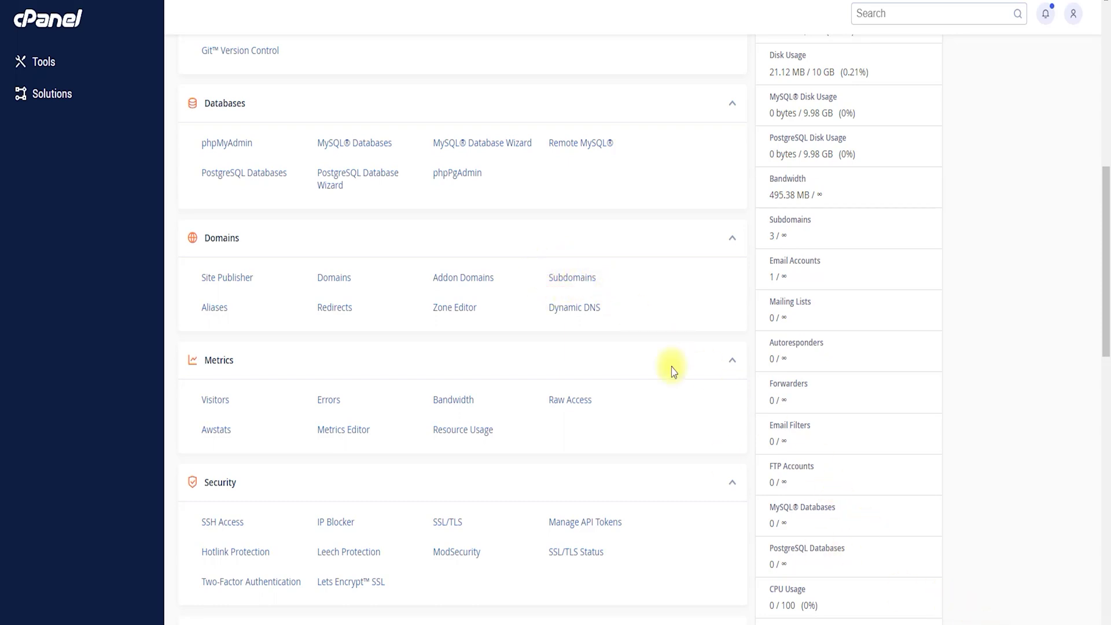
{"action": "mouse_move", "coordinate": [576, 256]}
{"action": "left_mouse_down"}
{"action": "mouse_move", "coordinate": [548, 258]}
{"action": "mouse_move", "coordinate": [571, 294]}
{"action": "mouse_move", "coordinate": [578, 248]}
{"action": "left_mouse_up"}
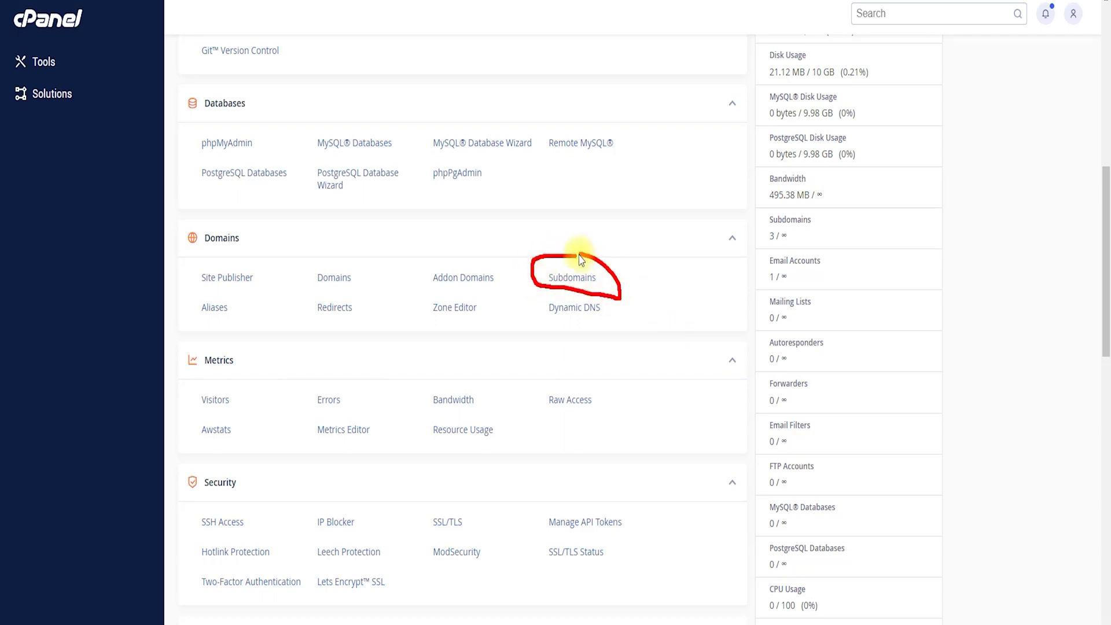
{"action": "mouse_move", "coordinate": [245, 232]}
{"action": "left_mouse_down"}
{"action": "mouse_move", "coordinate": [185, 236]}
{"action": "mouse_move", "coordinate": [268, 247]}
{"action": "mouse_move", "coordinate": [181, 231]}
{"action": "left_mouse_up"}
{"action": "left_click", "coordinate": [555, 320]}
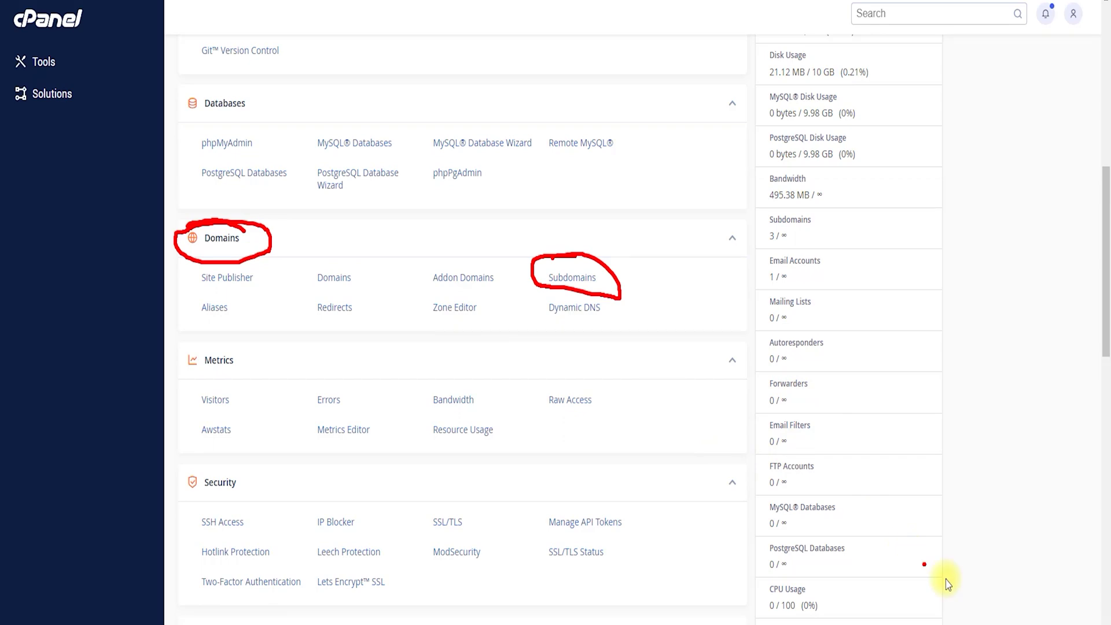
{"action": "left_click", "coordinate": [992, 620]}
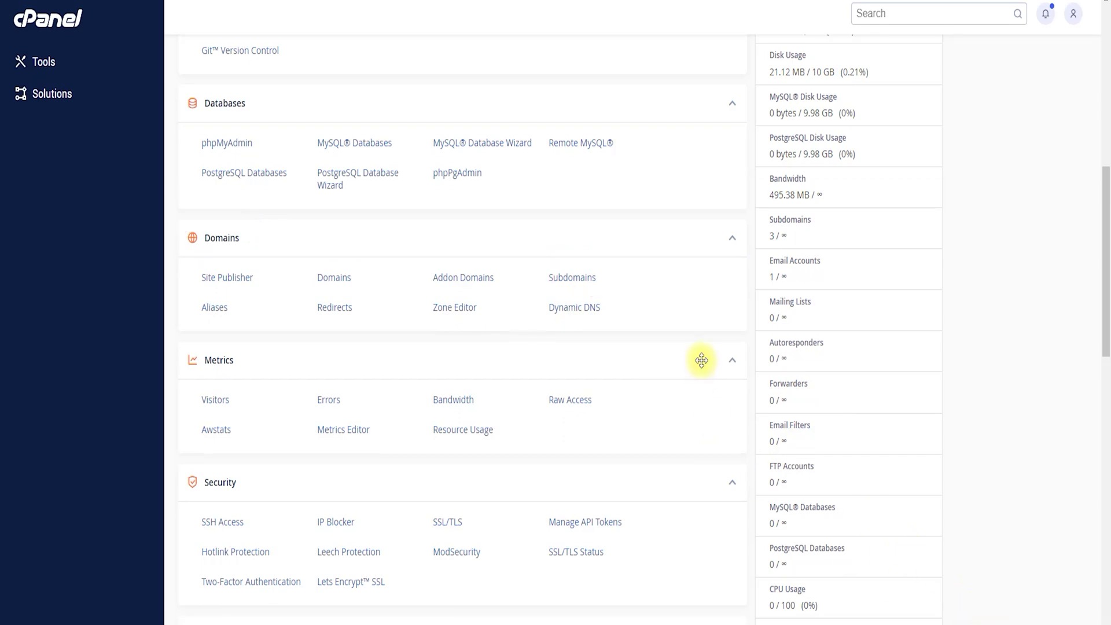
Step: Create subdomain 'support' under hoihullors.fun, then go back to the Tools page
{"action": "left_click", "coordinate": [592, 290]}
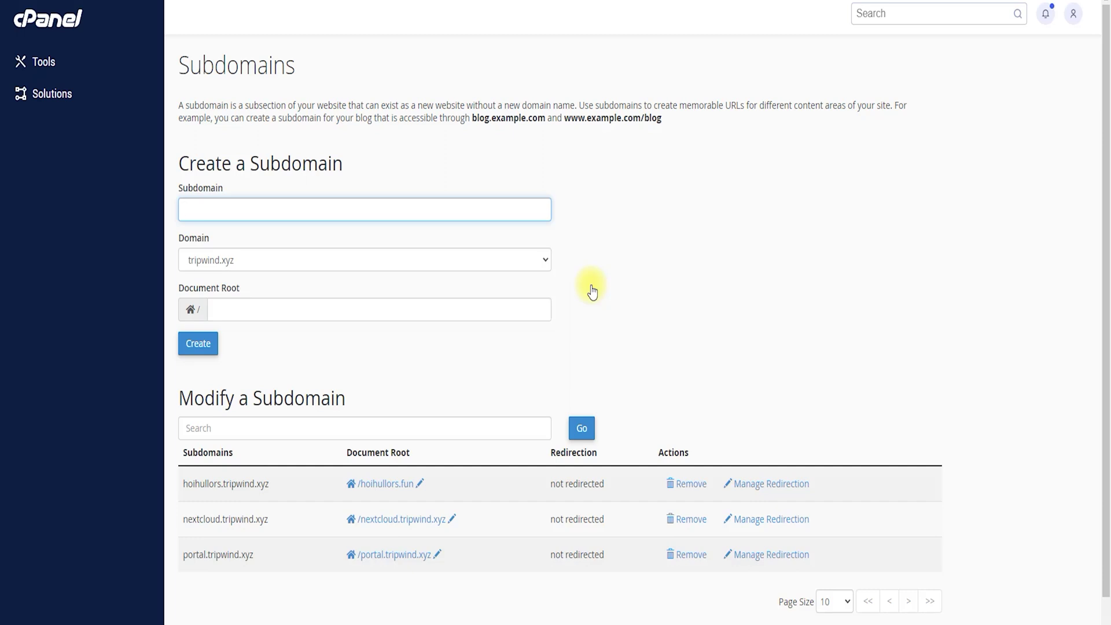
{"action": "left_click", "coordinate": [483, 207]}
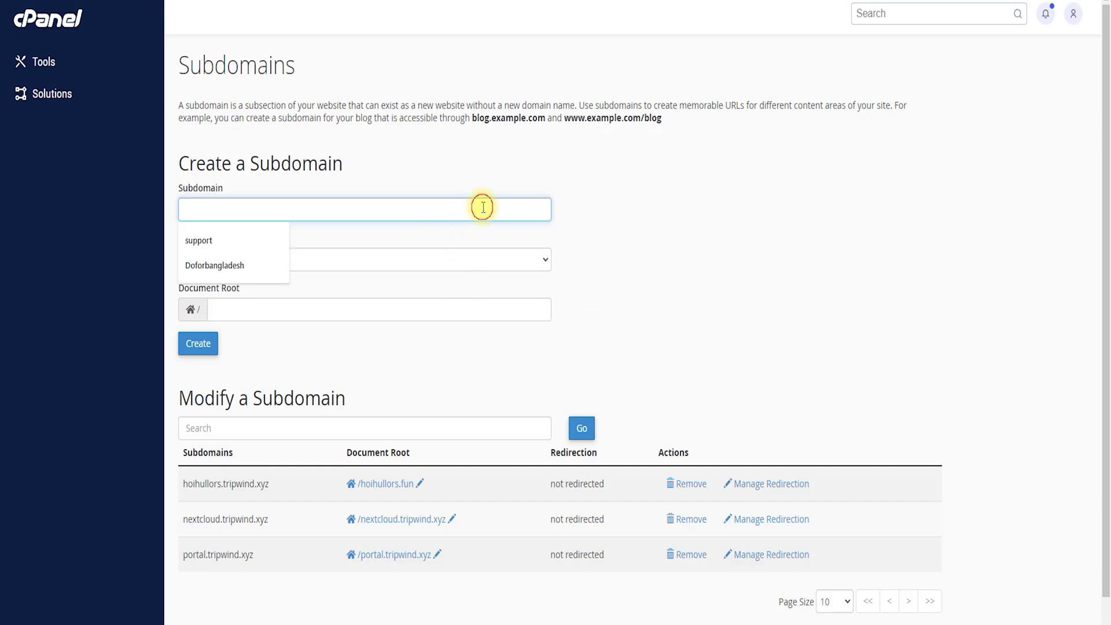
{"action": "left_click", "coordinate": [250, 241]}
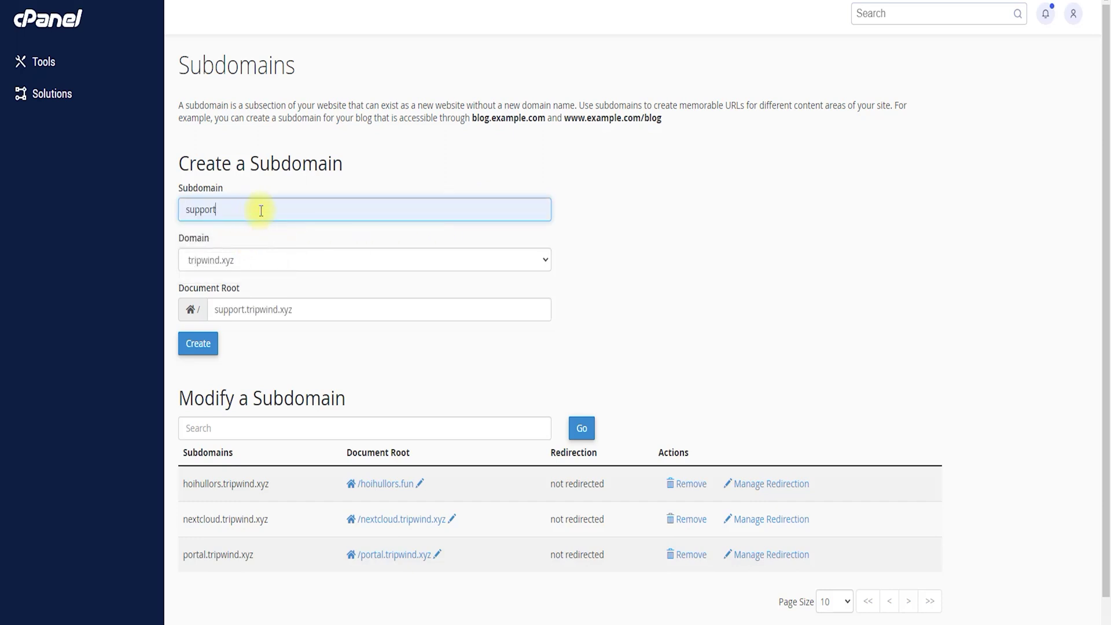
{"action": "left_click_drag", "start_coordinate": [261, 210], "coordinate": [134, 211]}
{"action": "left_click", "coordinate": [615, 218]}
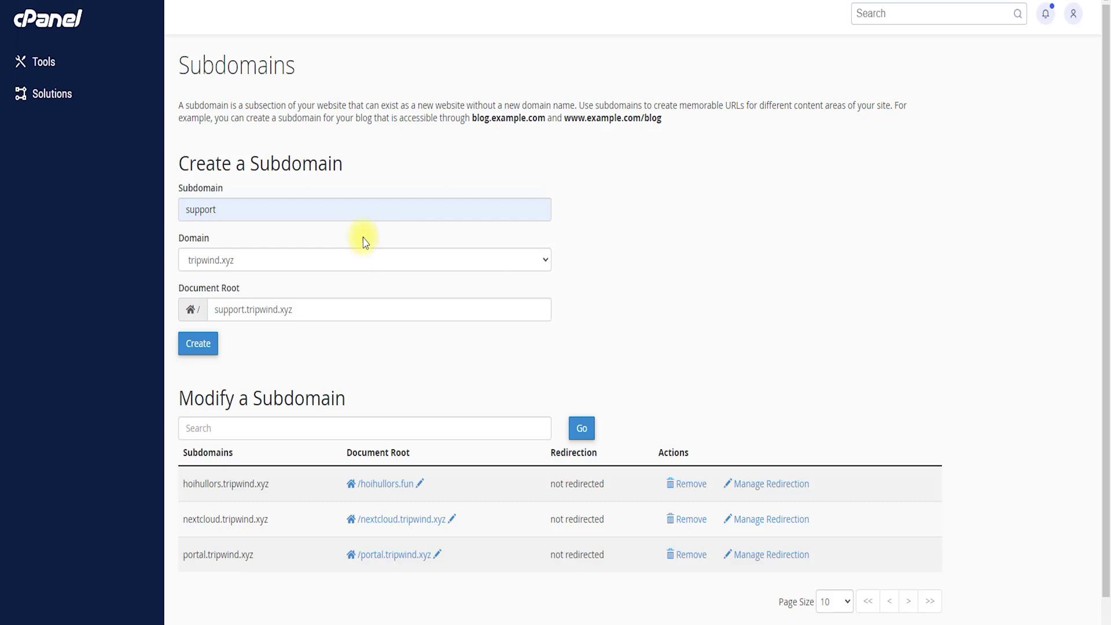
{"action": "left_click", "coordinate": [345, 264]}
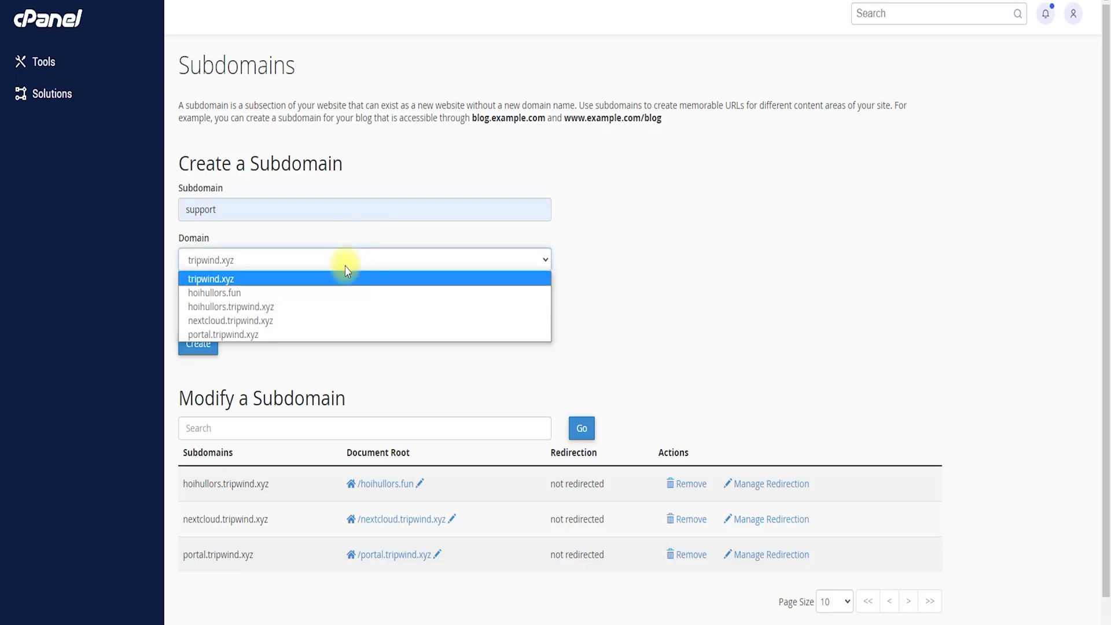
{"action": "left_click", "coordinate": [332, 294]}
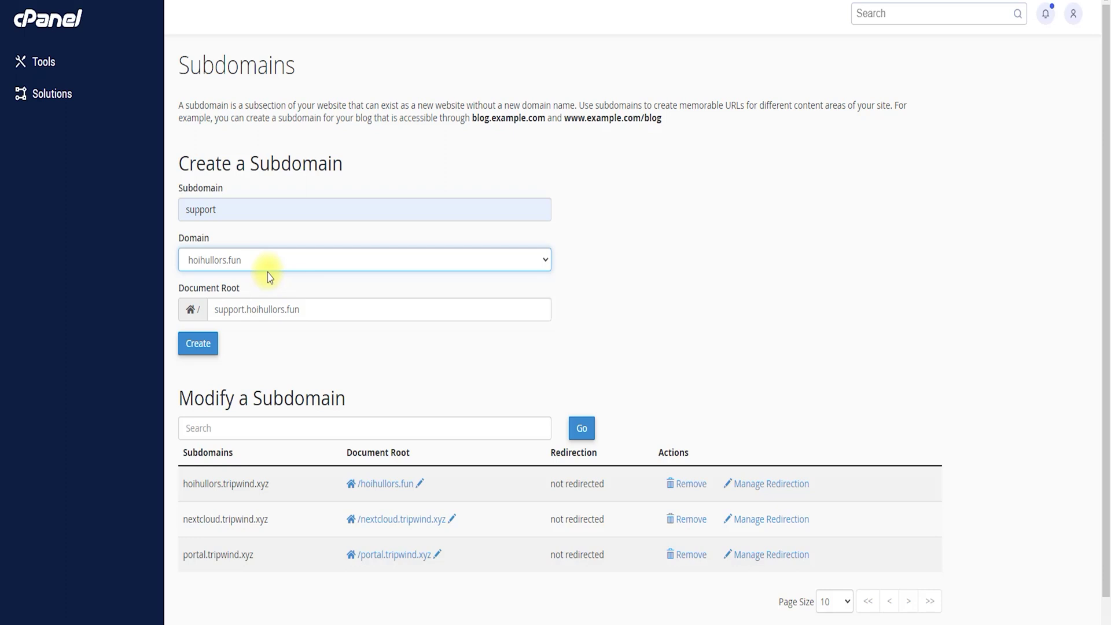
{"action": "left_click", "coordinate": [197, 353]}
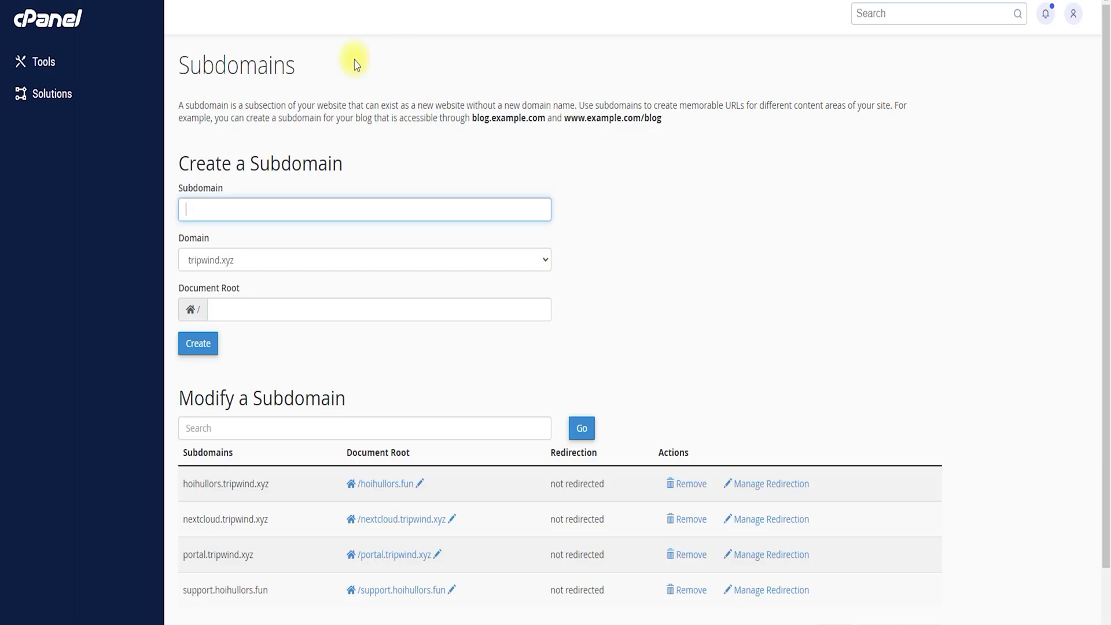
{"action": "left_click", "coordinate": [46, 64]}
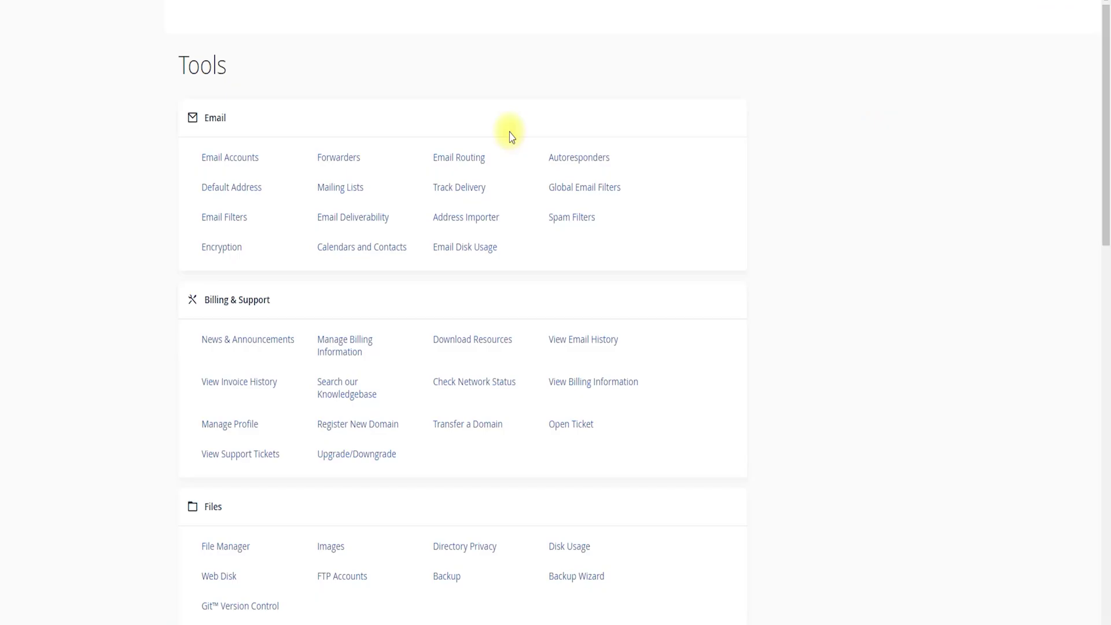
Step: On SSL/TLS Status, select all domains and run AutoSSL
{"action": "scroll", "coordinate": [566, 241], "scroll_direction": "down", "scroll_amount": 10}
{"action": "scroll", "coordinate": [567, 248], "scroll_direction": "down", "scroll_amount": 3}
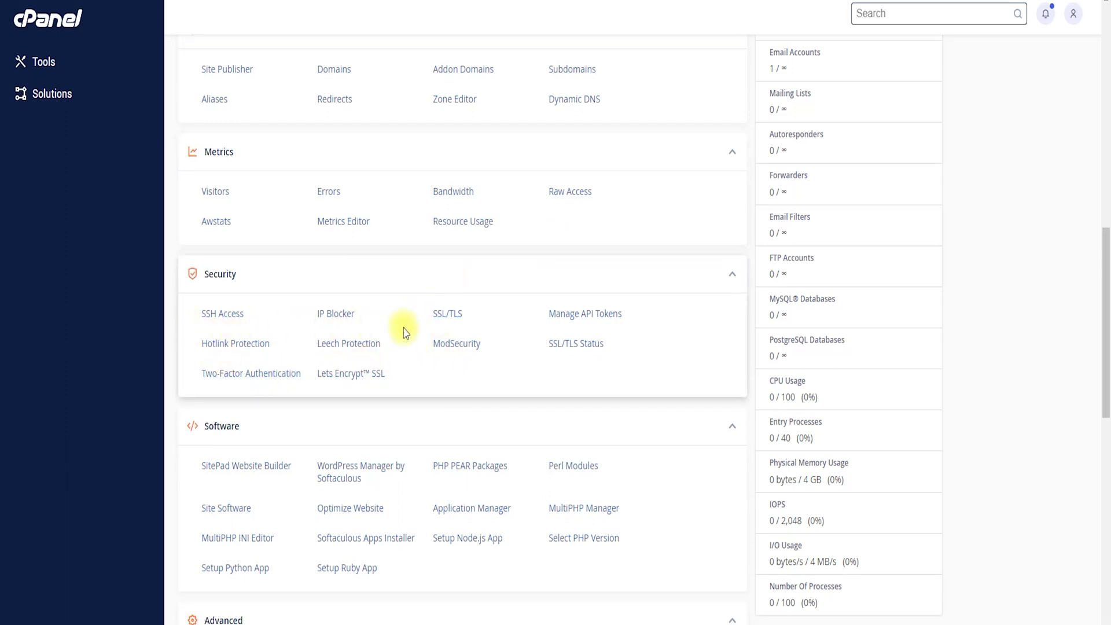
{"action": "left_click", "coordinate": [582, 351]}
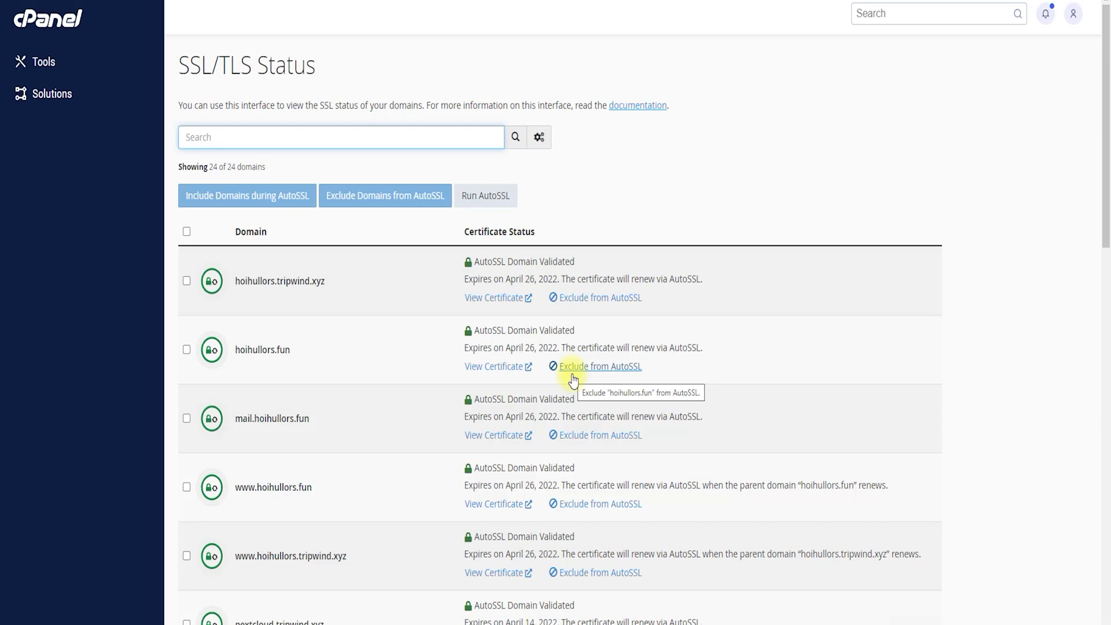
{"action": "left_click", "coordinate": [186, 232]}
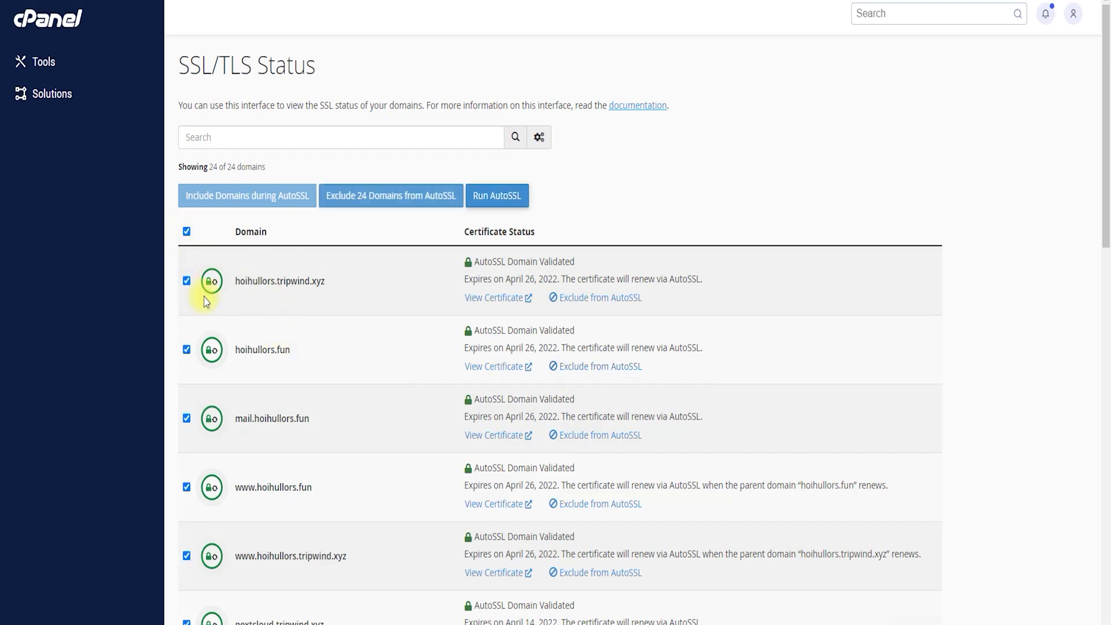
{"action": "left_click", "coordinate": [496, 195]}
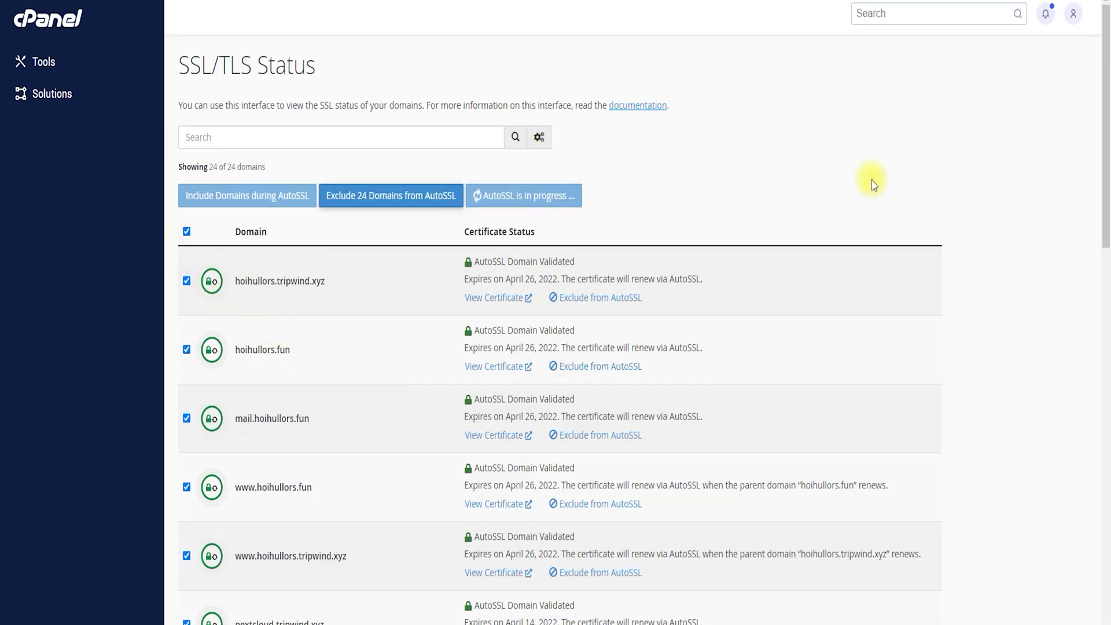
Step: Check that support.hoihullors.fun and its www alias show certificates valid until April 29, 2022
{"action": "scroll", "coordinate": [871, 179], "scroll_direction": "down", "scroll_amount": 10}
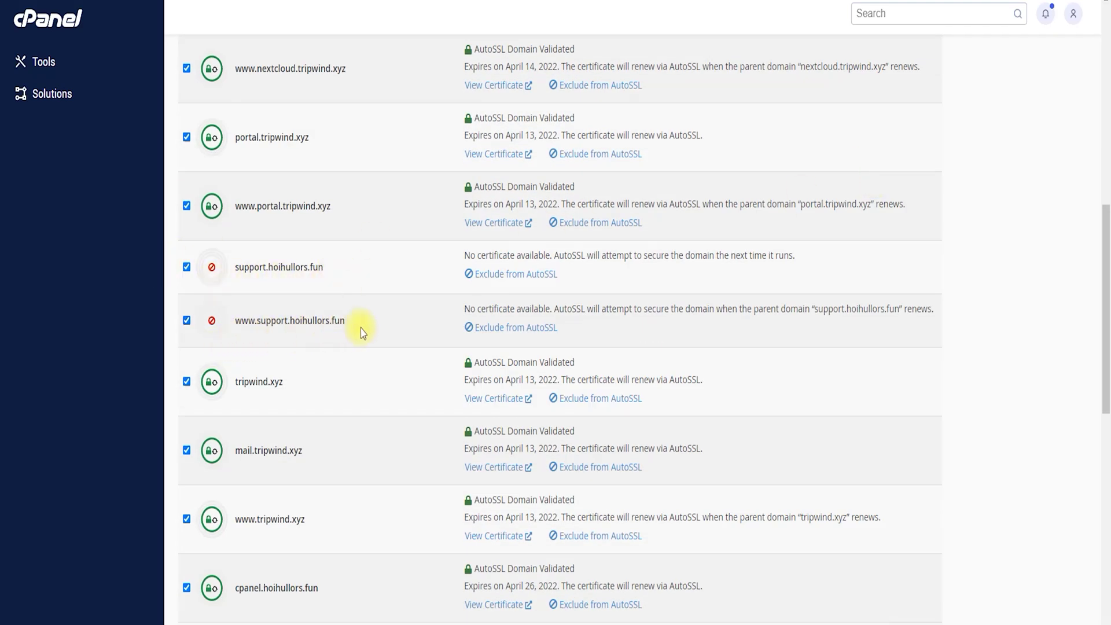
{"action": "scroll", "coordinate": [361, 331], "scroll_direction": "up", "scroll_amount": 10}
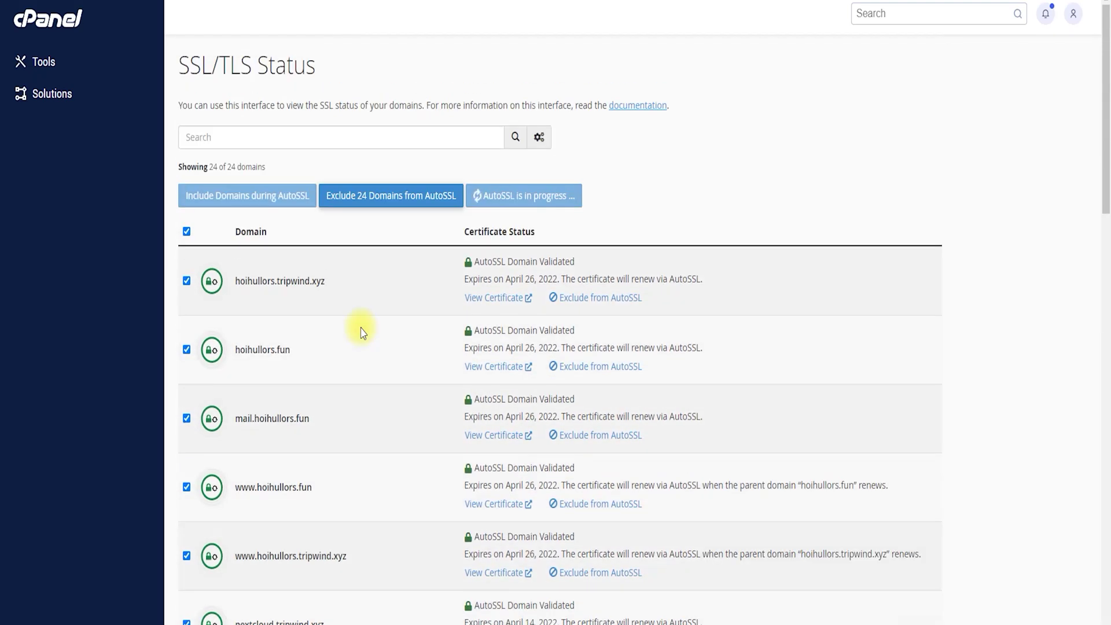
{"action": "scroll", "coordinate": [361, 332], "scroll_direction": "down", "scroll_amount": 10}
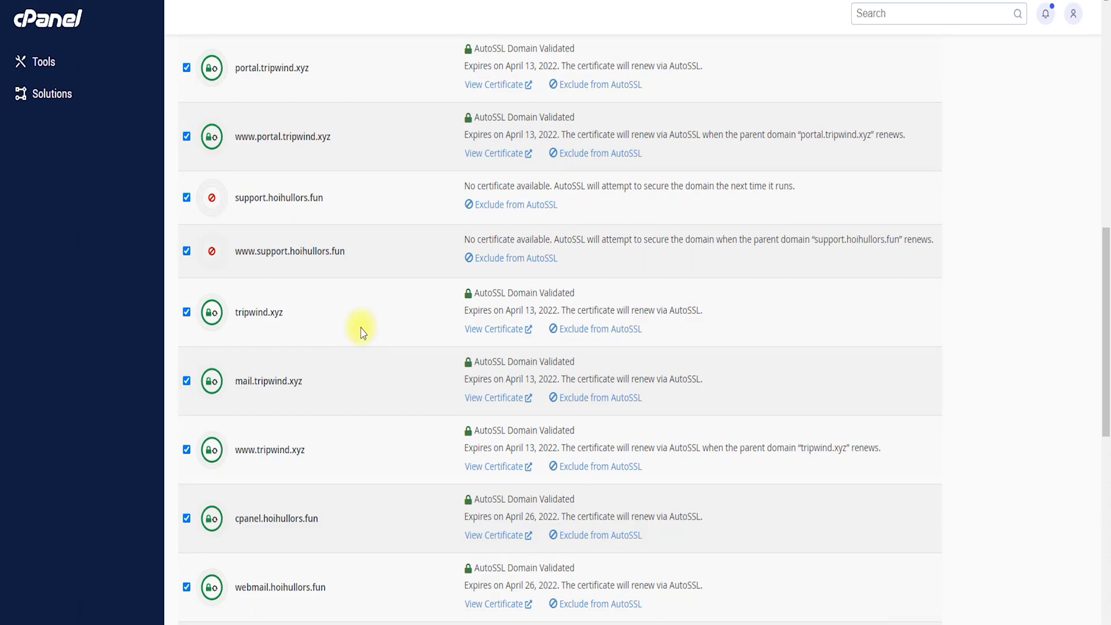
{"action": "scroll", "coordinate": [361, 332], "scroll_direction": "up", "scroll_amount": 10}
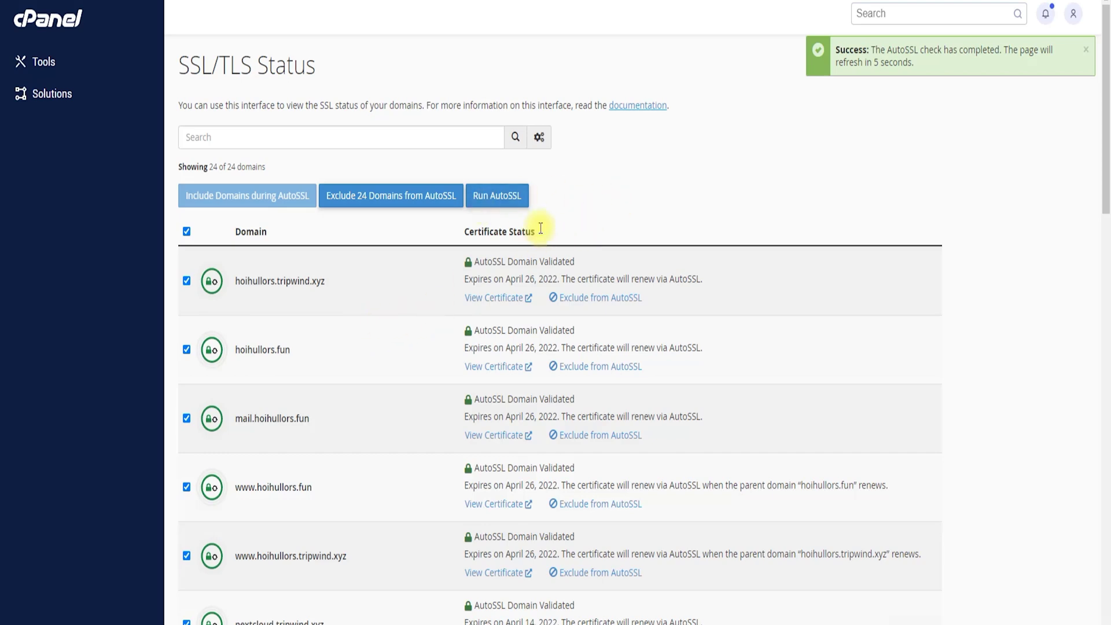
{"action": "scroll", "coordinate": [484, 290], "scroll_direction": "down", "scroll_amount": 6}
{"action": "scroll", "coordinate": [484, 300], "scroll_direction": "down", "scroll_amount": 4}
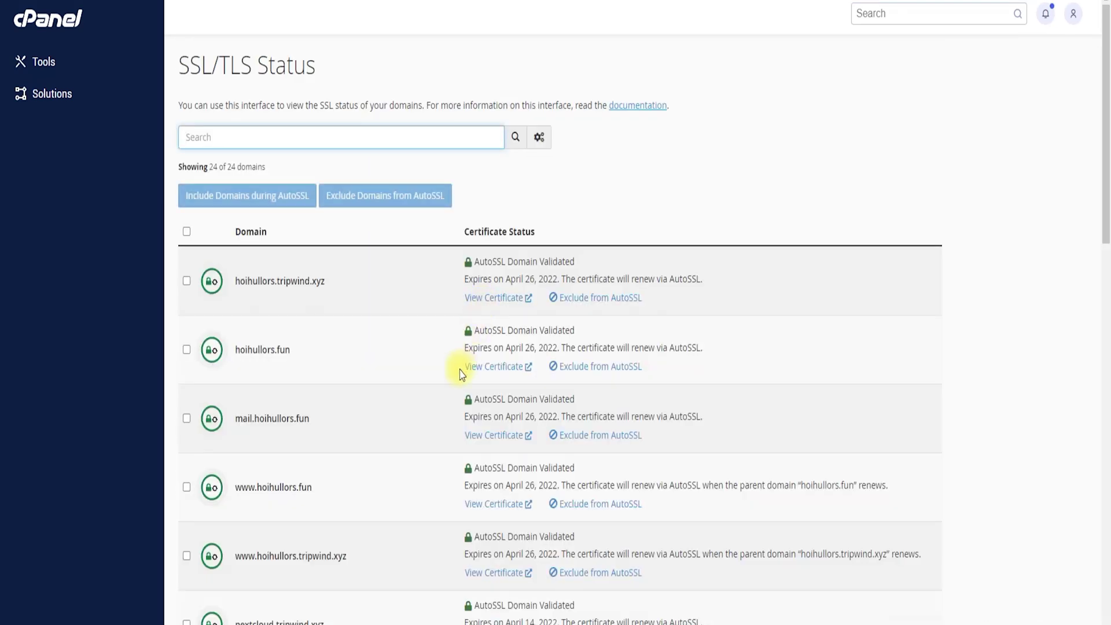
{"action": "scroll", "coordinate": [459, 367], "scroll_direction": "down", "scroll_amount": 15}
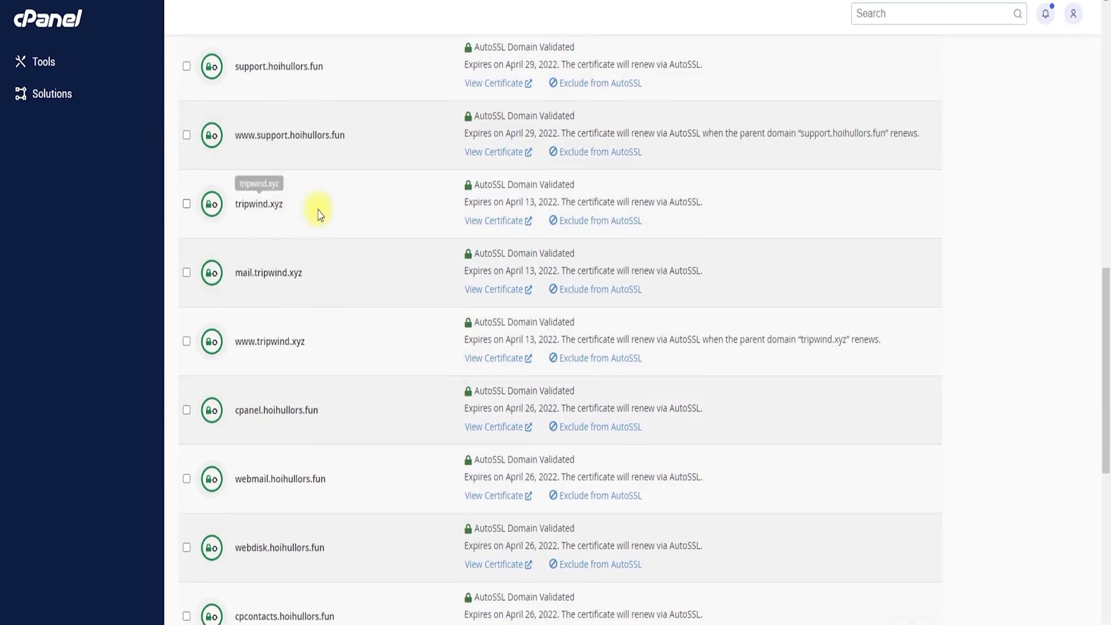
{"action": "scroll", "coordinate": [324, 301], "scroll_direction": "up", "scroll_amount": 1}
{"action": "scroll", "coordinate": [323, 303], "scroll_direction": "down", "scroll_amount": 4}
{"action": "scroll", "coordinate": [309, 310], "scroll_direction": "up", "scroll_amount": 6}
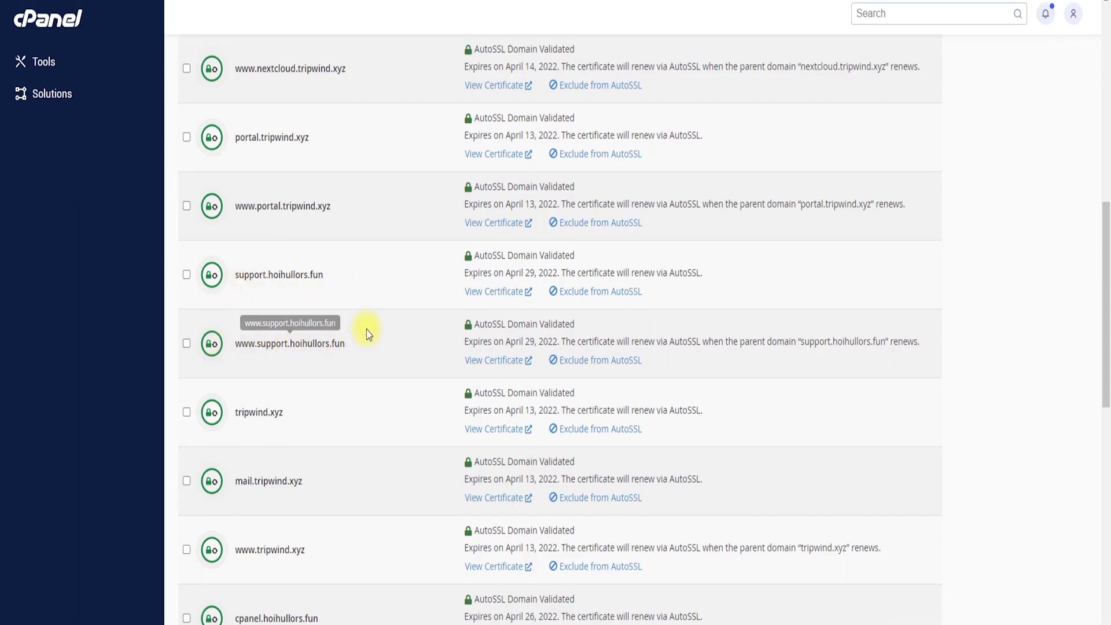
Step: Return to the cPanel Tools list and launch Softaculous Apps Installer from the Software section
{"action": "scroll", "coordinate": [320, 324], "scroll_direction": "up", "scroll_amount": 10}
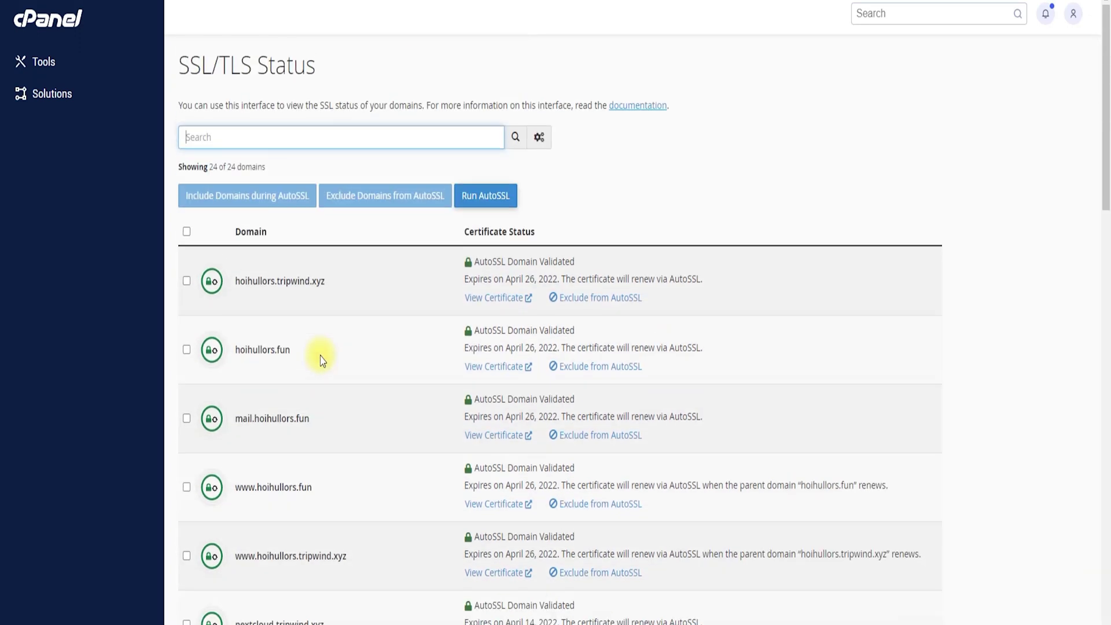
{"action": "left_click", "coordinate": [37, 60]}
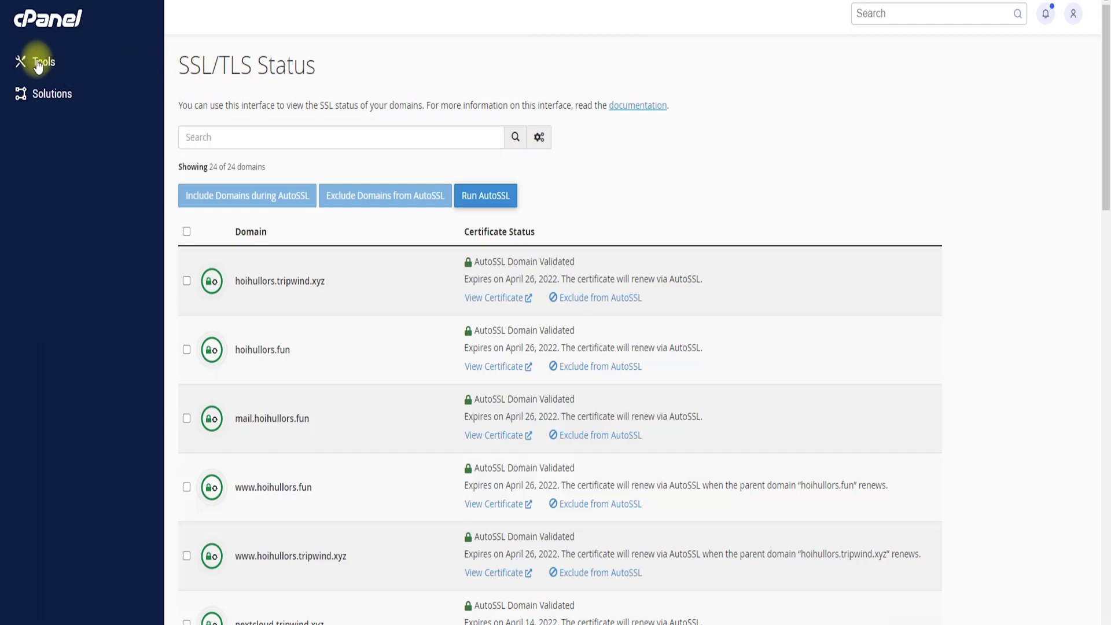
{"action": "scroll", "coordinate": [660, 231], "scroll_direction": "down", "scroll_amount": 8}
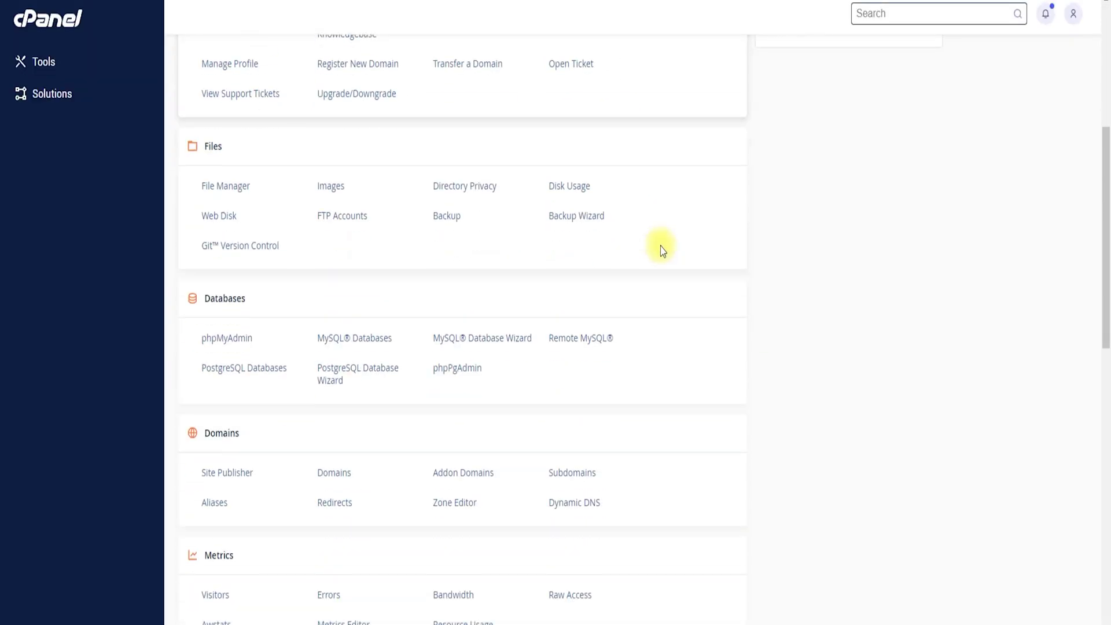
{"action": "scroll", "coordinate": [660, 252], "scroll_direction": "down", "scroll_amount": 7}
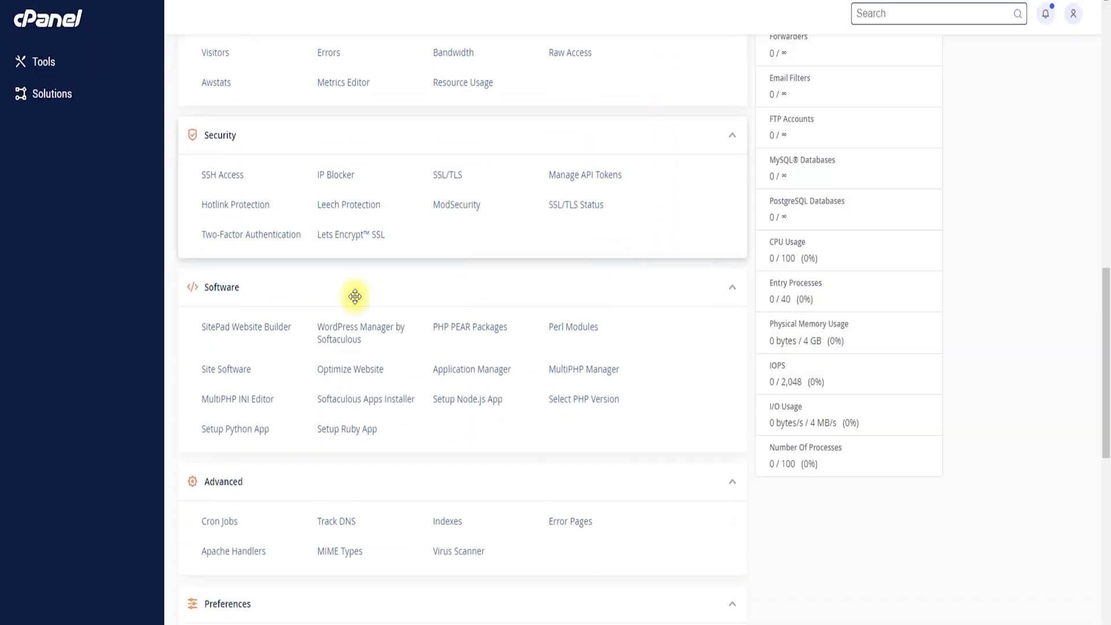
{"action": "left_click", "coordinate": [991, 619]}
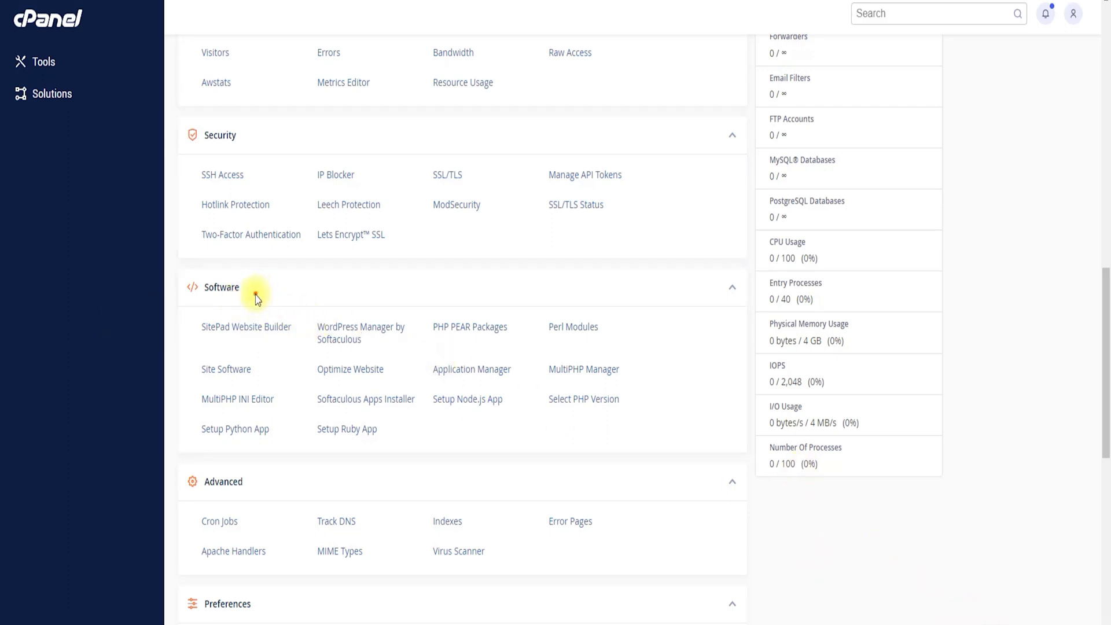
{"action": "left_click_drag", "start_coordinate": [250, 292], "coordinate": [350, 287]}
{"action": "mouse_move", "coordinate": [258, 297]}
{"action": "left_mouse_down"}
{"action": "mouse_move", "coordinate": [278, 283]}
{"action": "mouse_move", "coordinate": [164, 282]}
{"action": "left_mouse_up"}
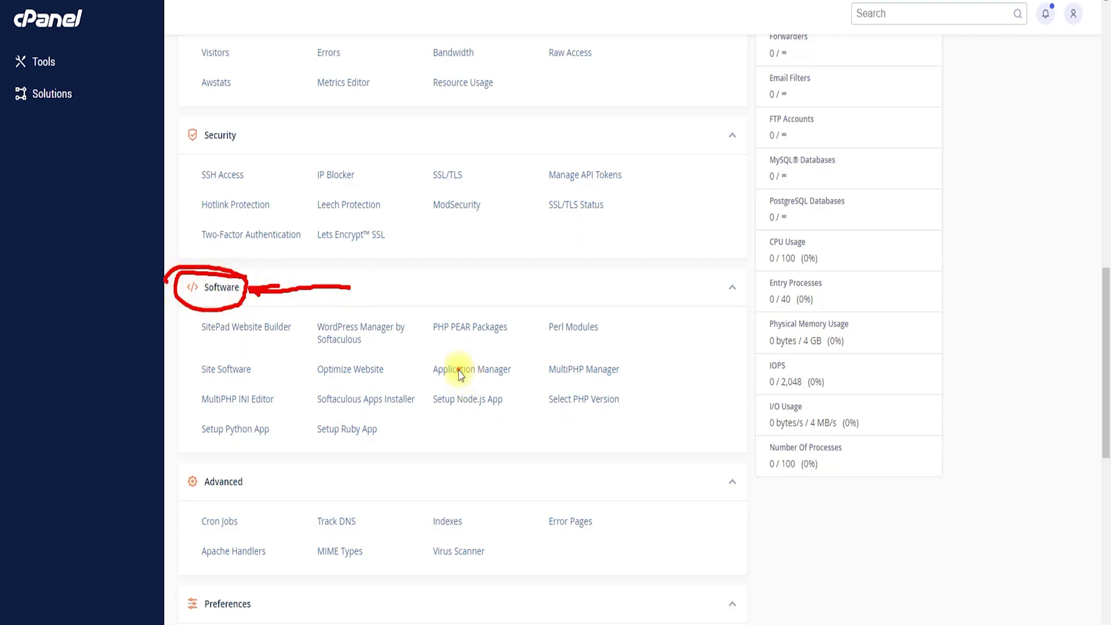
{"action": "mouse_move", "coordinate": [341, 388]}
{"action": "left_mouse_down"}
{"action": "mouse_move", "coordinate": [307, 390]}
{"action": "mouse_move", "coordinate": [315, 412]}
{"action": "mouse_move", "coordinate": [390, 417]}
{"action": "mouse_move", "coordinate": [418, 392]}
{"action": "mouse_move", "coordinate": [306, 387]}
{"action": "mouse_move", "coordinate": [412, 408]}
{"action": "mouse_move", "coordinate": [308, 390]}
{"action": "mouse_move", "coordinate": [375, 414]}
{"action": "left_mouse_up"}
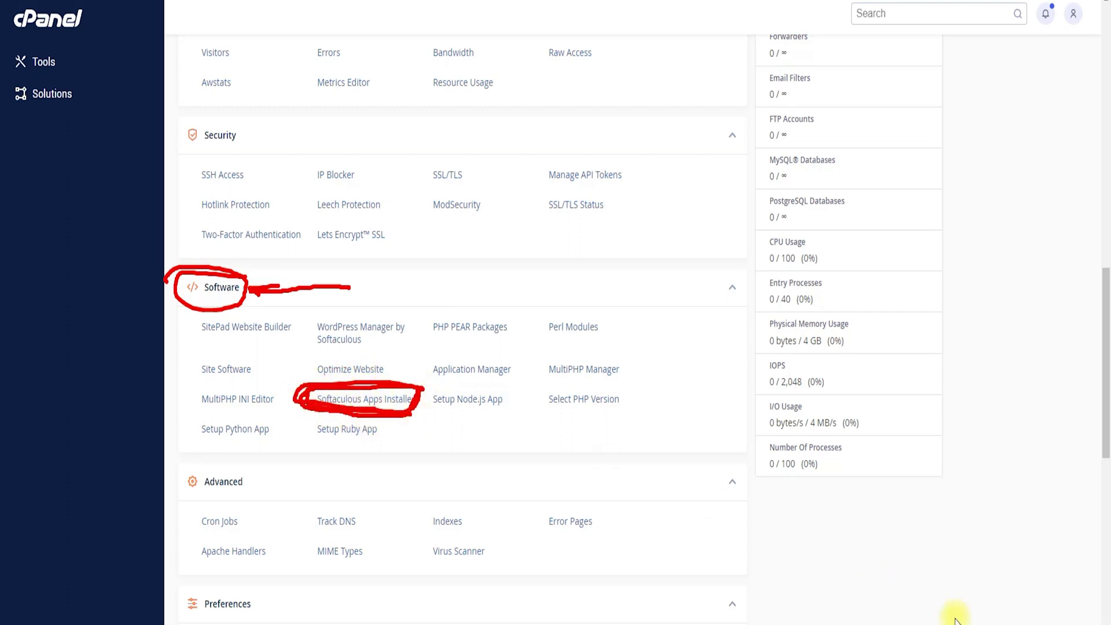
{"action": "left_click", "coordinate": [987, 617]}
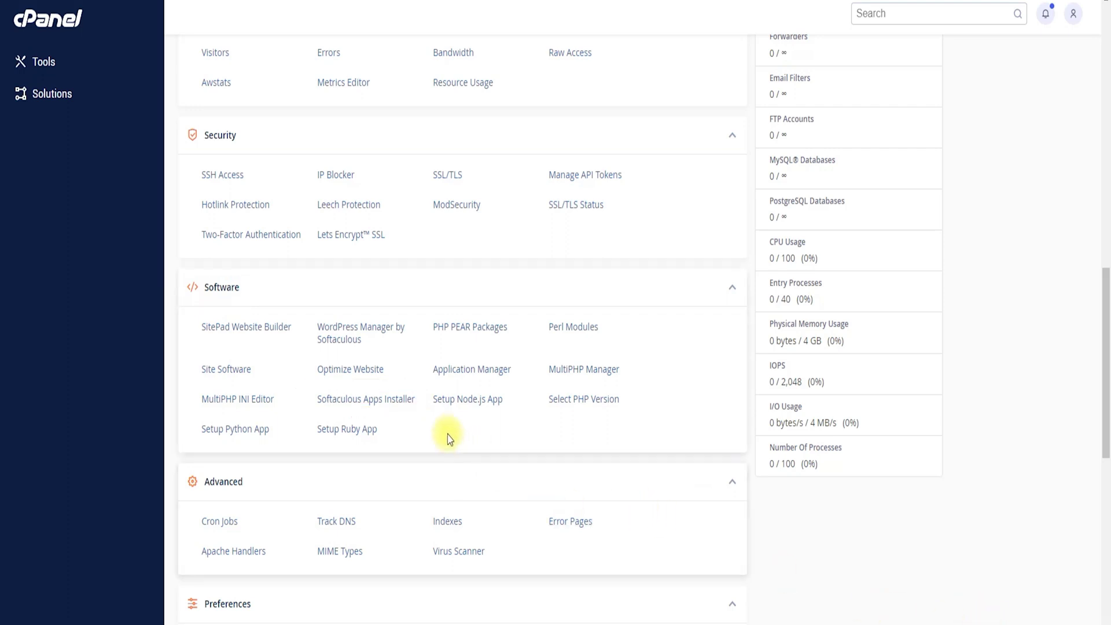
{"action": "left_click", "coordinate": [393, 405]}
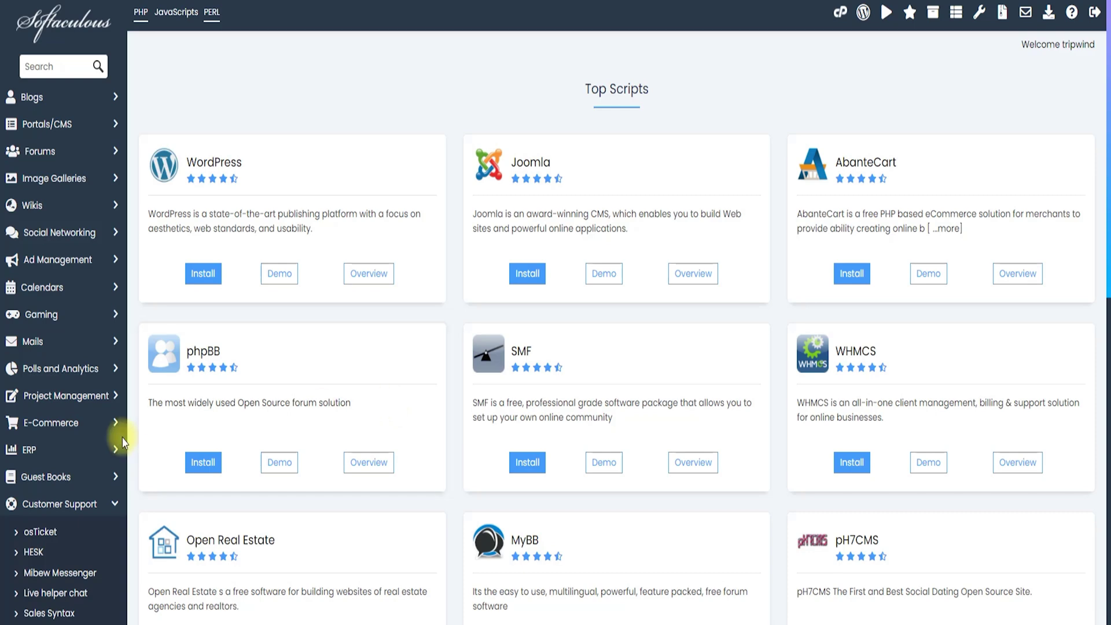
Step: List Softaculous's Customer Support scripts, such as osTicket and HESK, from the sidebar
{"action": "left_click", "coordinate": [26, 504]}
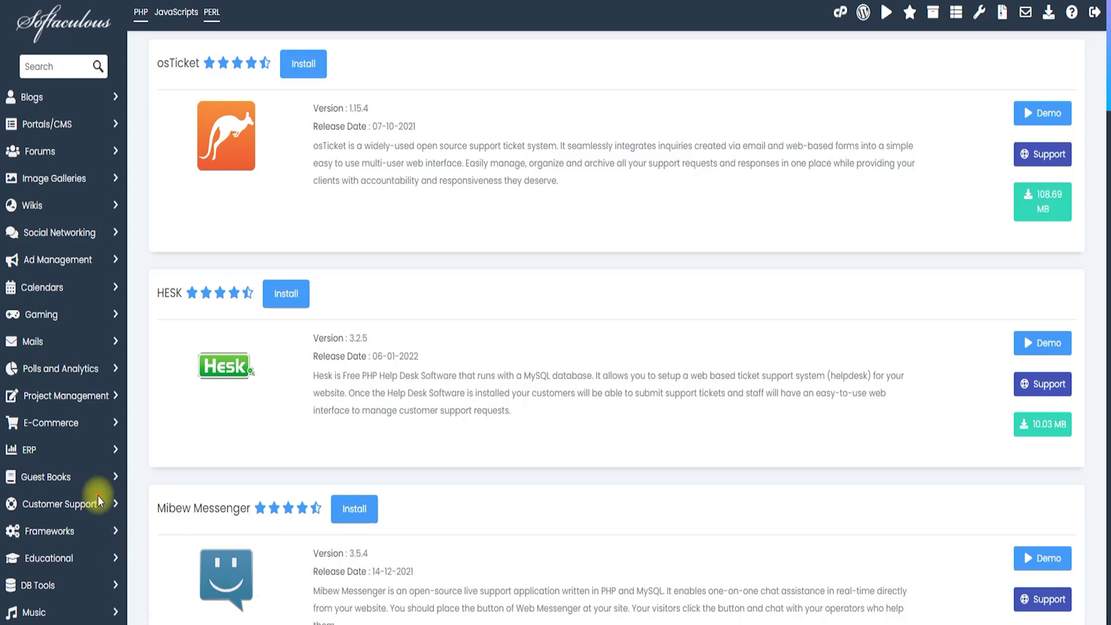
{"action": "left_click_drag", "start_coordinate": [98, 494], "coordinate": [36, 493]}
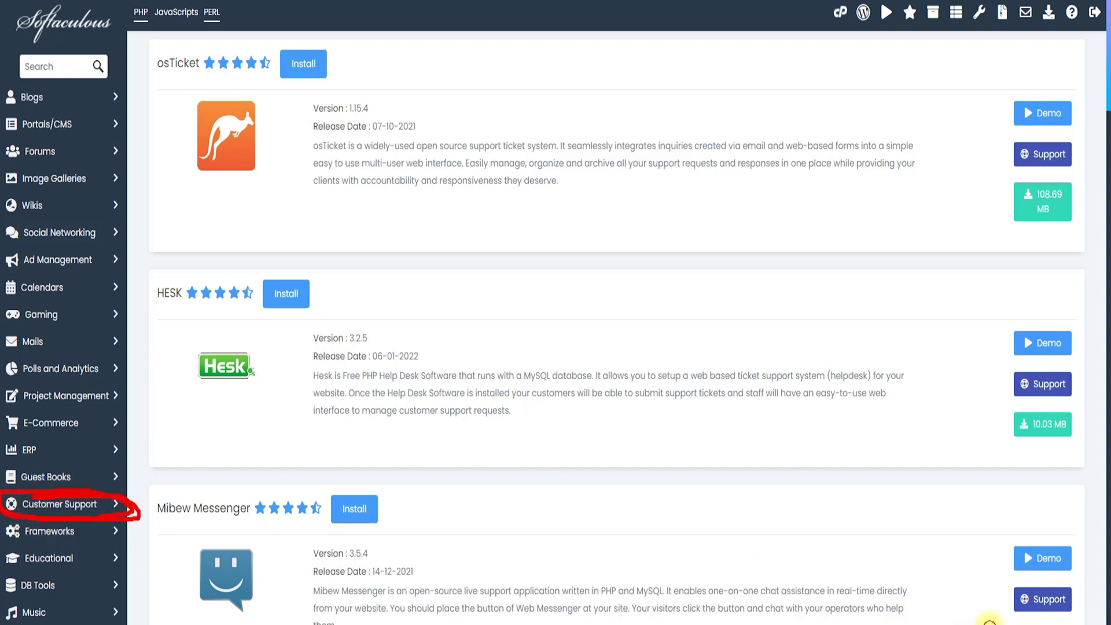
{"action": "left_click", "coordinate": [58, 504]}
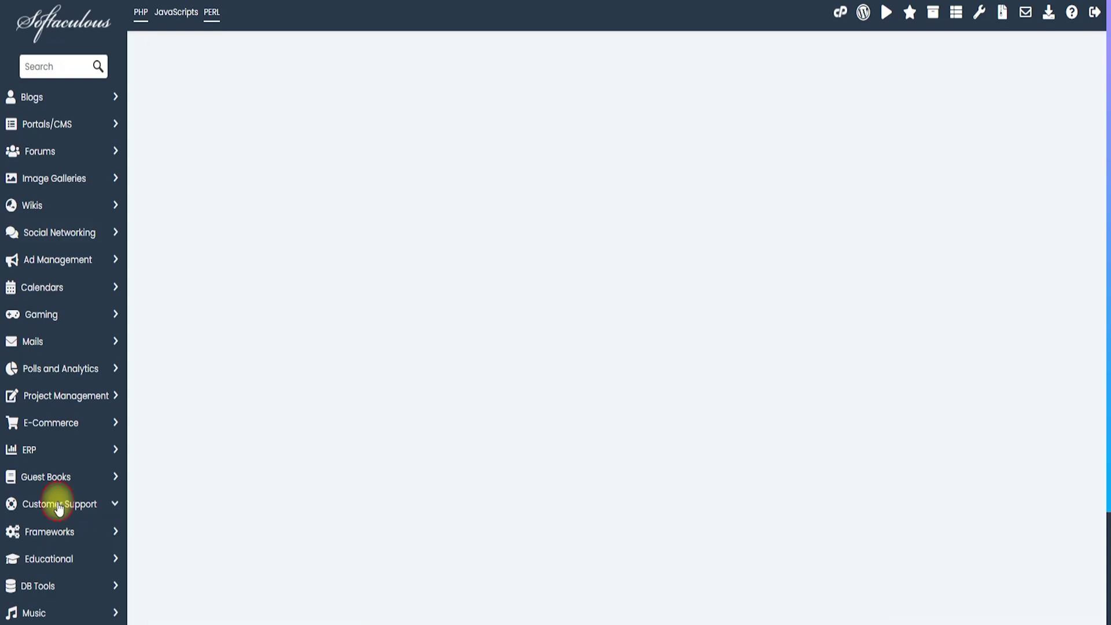
{"action": "scroll", "coordinate": [84, 455], "scroll_direction": "down", "scroll_amount": 2}
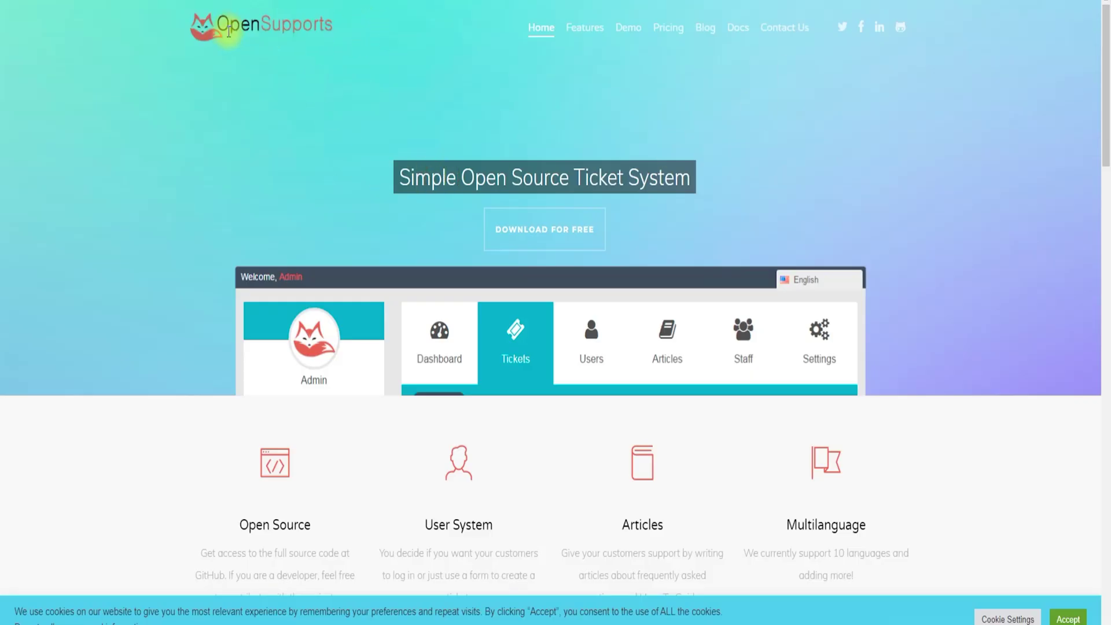
Step: Scroll through the OpenSupports homepage, highlighting its 'Simple Open Source Ticket System' heading
{"action": "left_click_drag", "start_coordinate": [394, 169], "coordinate": [711, 175]}
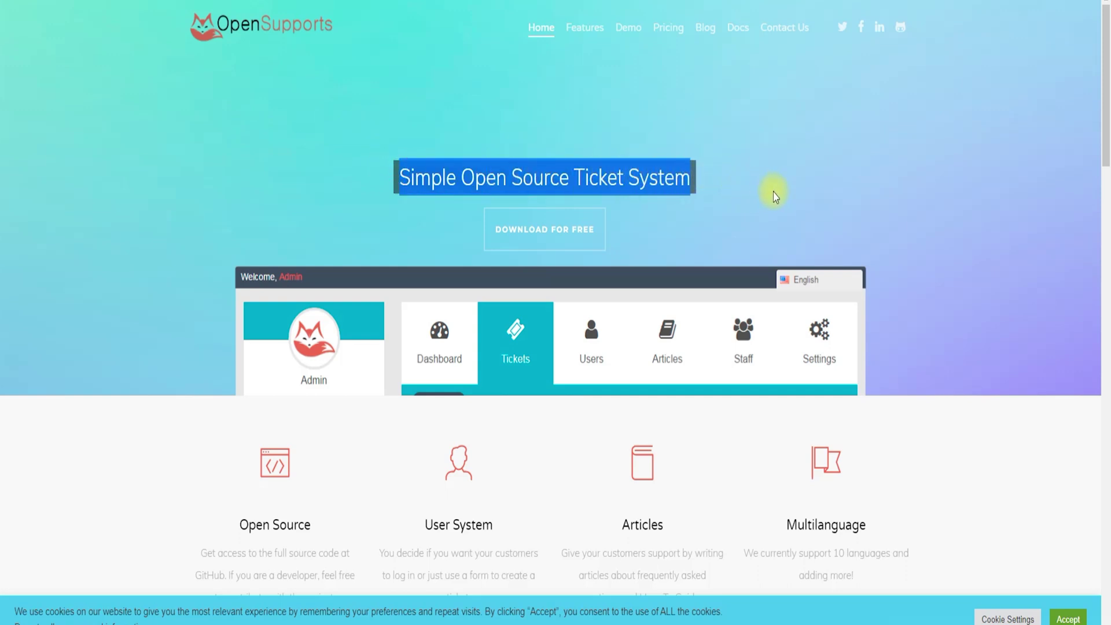
{"action": "scroll", "coordinate": [773, 192], "scroll_direction": "down", "scroll_amount": 1}
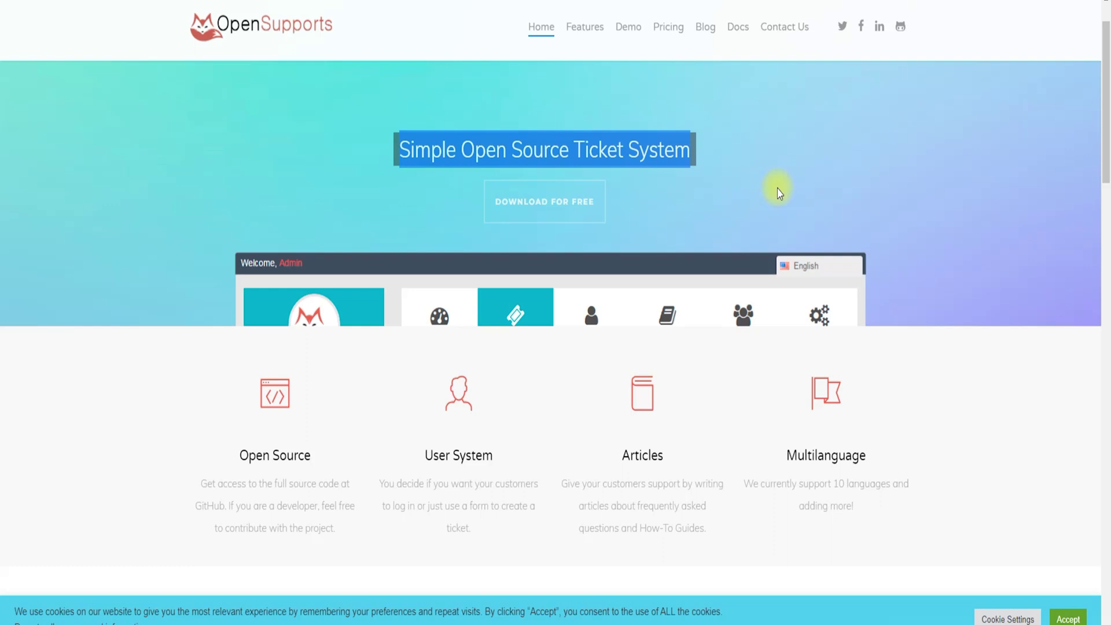
{"action": "scroll", "coordinate": [779, 192], "scroll_direction": "down", "scroll_amount": 7}
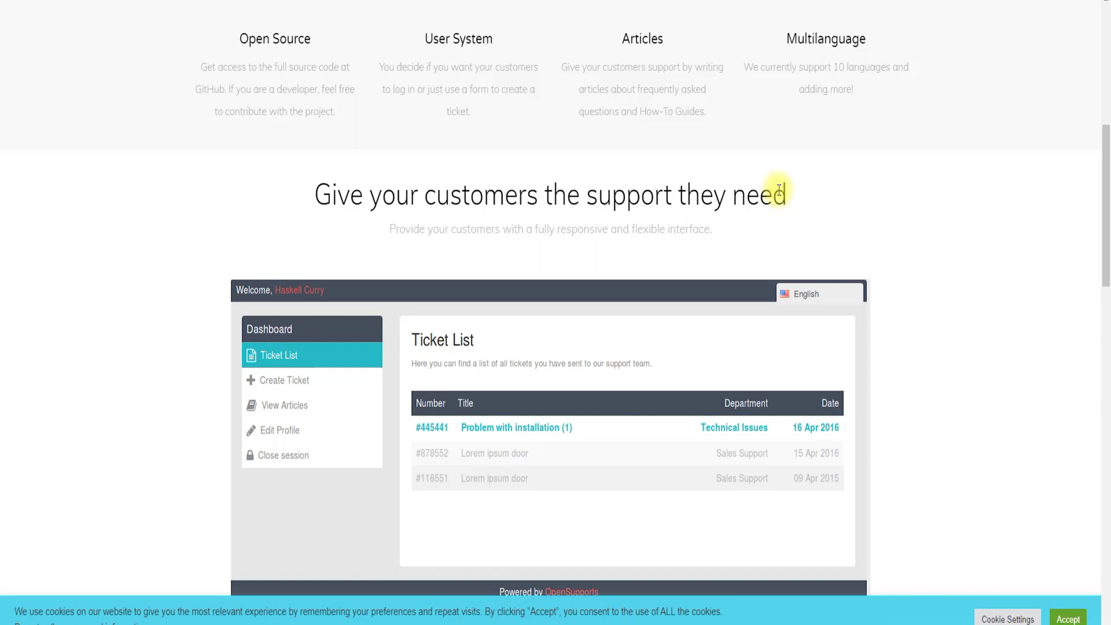
{"action": "scroll", "coordinate": [779, 193], "scroll_direction": "down", "scroll_amount": 11}
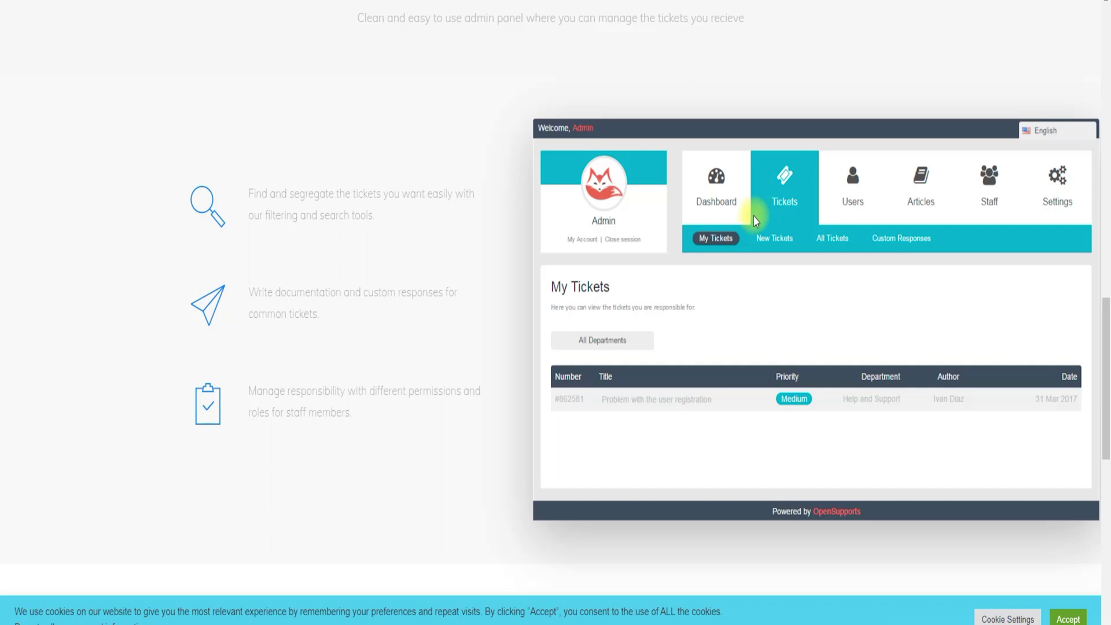
{"action": "scroll", "coordinate": [754, 217], "scroll_direction": "down", "scroll_amount": 6}
{"action": "scroll", "coordinate": [756, 219], "scroll_direction": "up", "scroll_amount": 17}
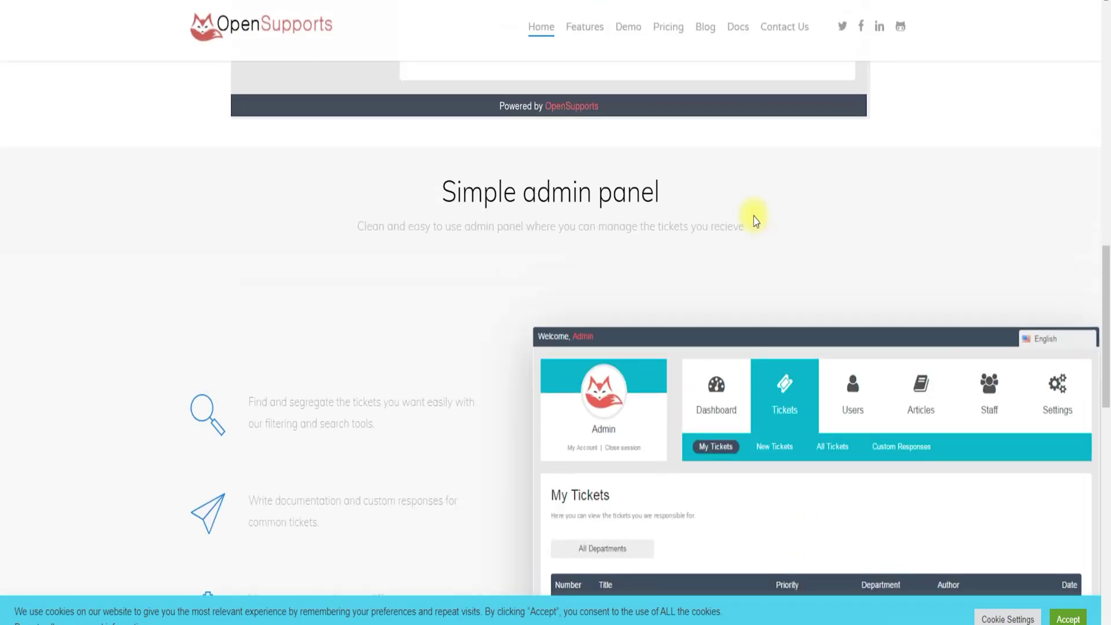
{"action": "scroll", "coordinate": [755, 220], "scroll_direction": "up", "scroll_amount": 7}
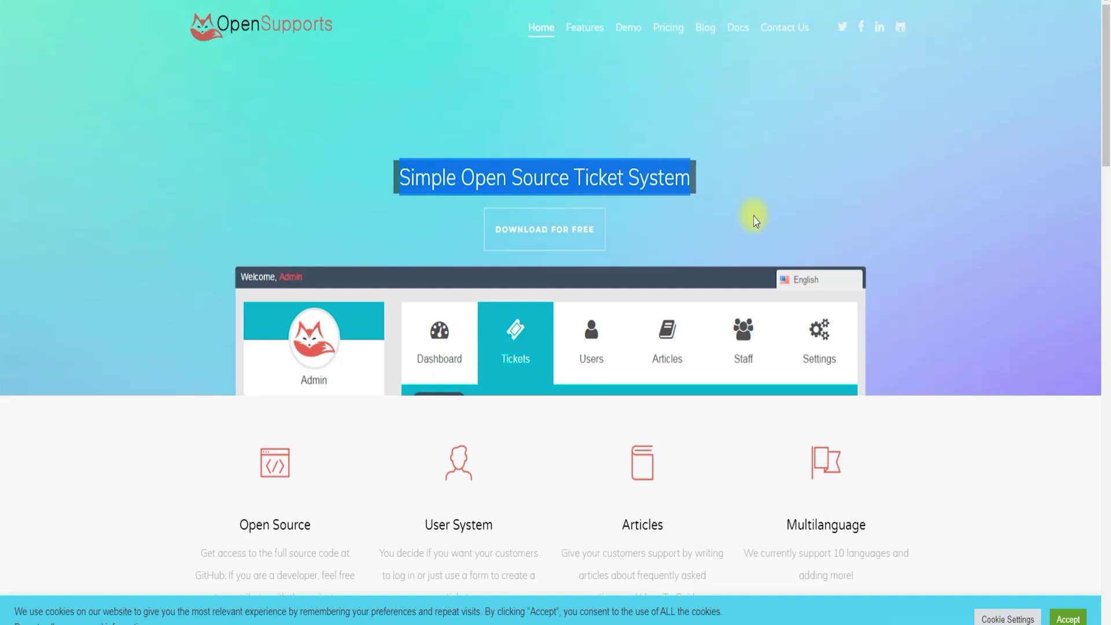
{"action": "left_click", "coordinate": [427, 227]}
{"action": "left_click", "coordinate": [419, 175]}
{"action": "left_click_drag", "start_coordinate": [420, 175], "coordinate": [709, 174]}
{"action": "left_click", "coordinate": [754, 164]}
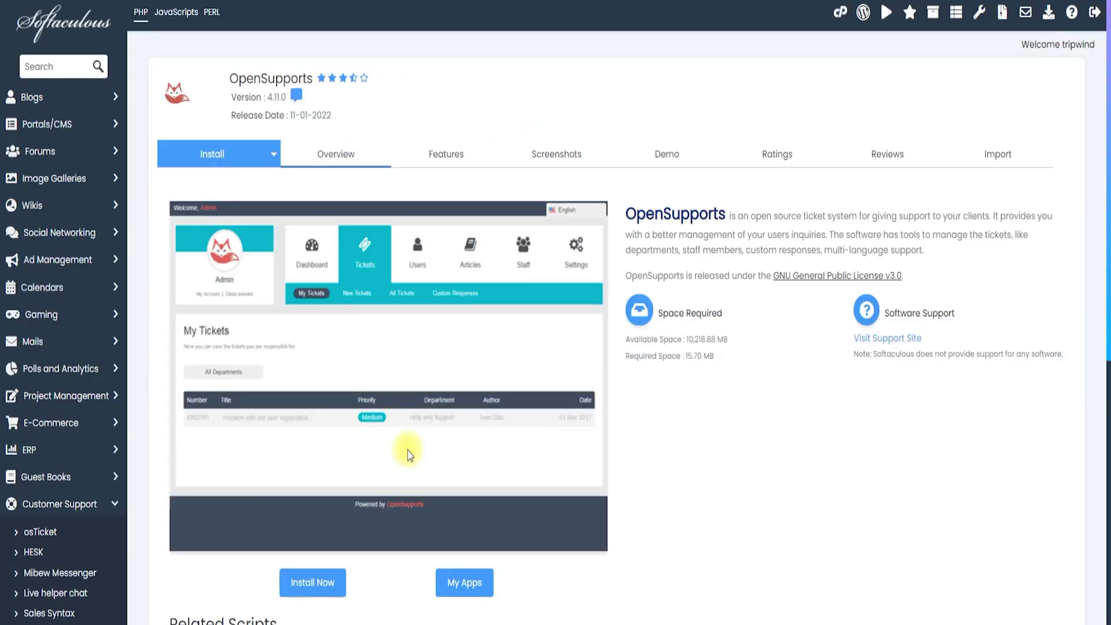
Step: Open the OpenSupports Install Now form from its Softaculous overview page
{"action": "scroll", "coordinate": [668, 397], "scroll_direction": "down", "scroll_amount": 1}
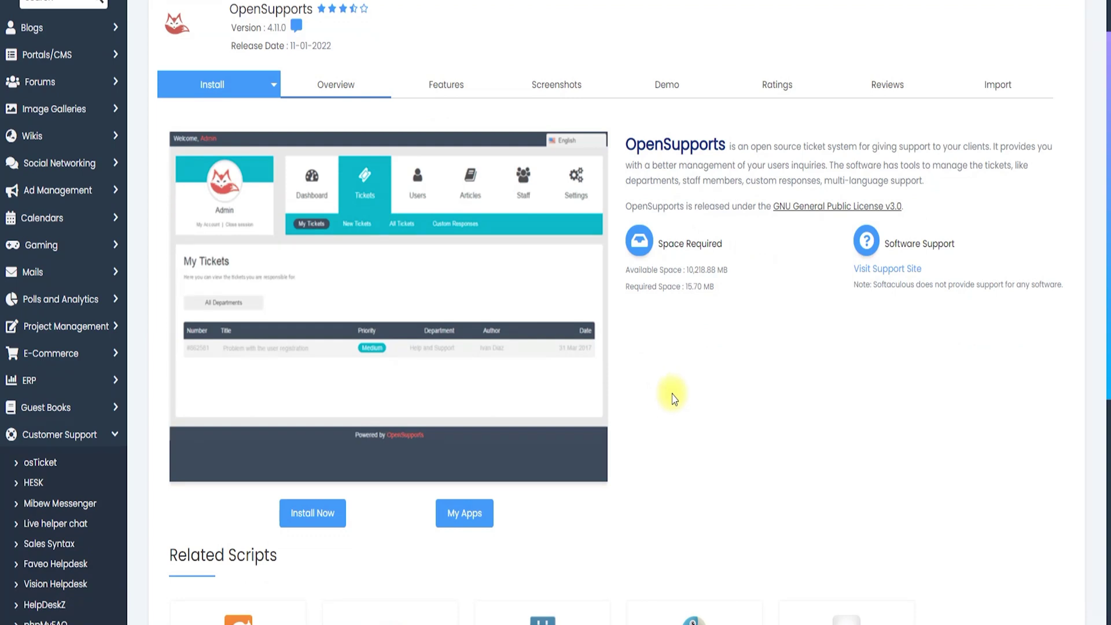
{"action": "scroll", "coordinate": [674, 394], "scroll_direction": "down", "scroll_amount": 1}
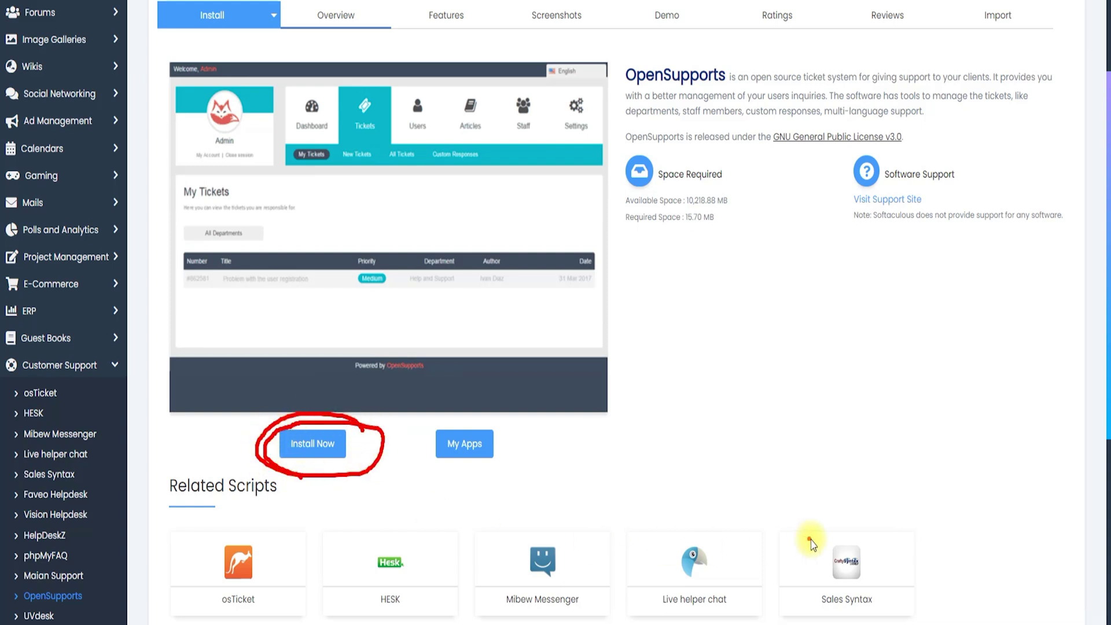
{"action": "left_click", "coordinate": [298, 443]}
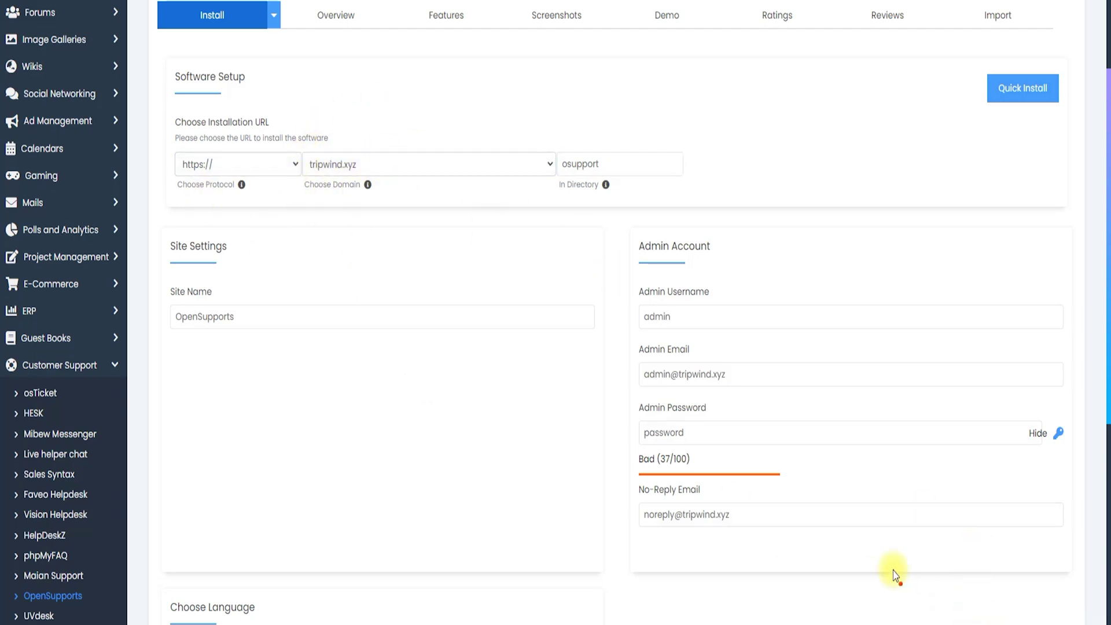
Step: Choose support.hoihullors.fun as the install domain and clear the 'osupport' directory
{"action": "mouse_move", "coordinate": [342, 120]}
{"action": "left_mouse_down"}
{"action": "mouse_move", "coordinate": [348, 228]}
{"action": "mouse_move", "coordinate": [278, 145]}
{"action": "mouse_move", "coordinate": [345, 111]}
{"action": "mouse_move", "coordinate": [288, 142]}
{"action": "left_mouse_up"}
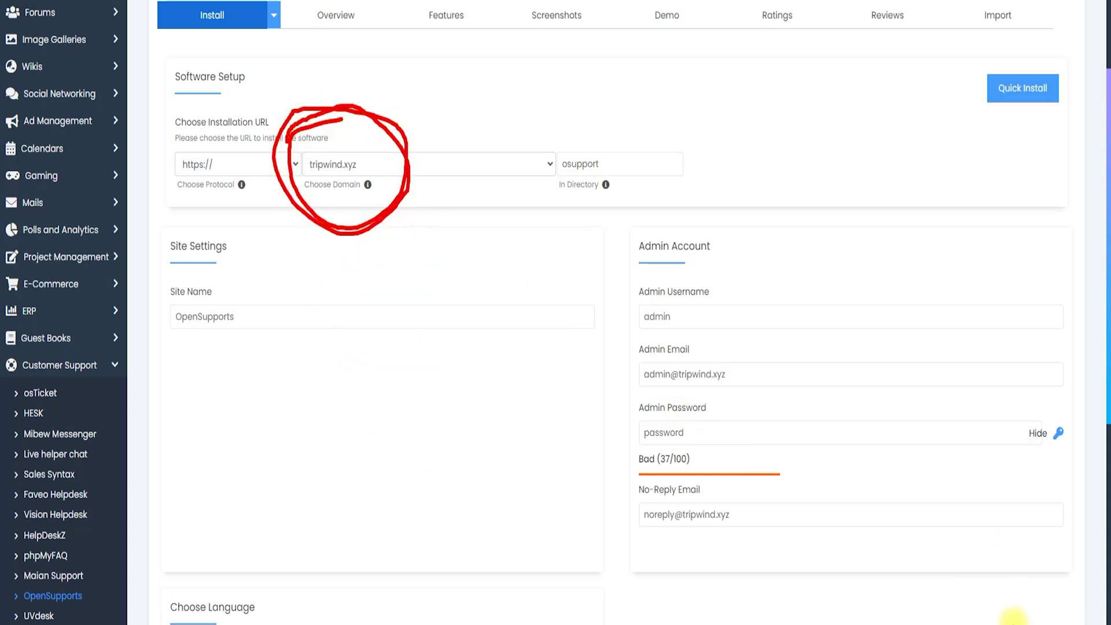
{"action": "left_click", "coordinate": [462, 159]}
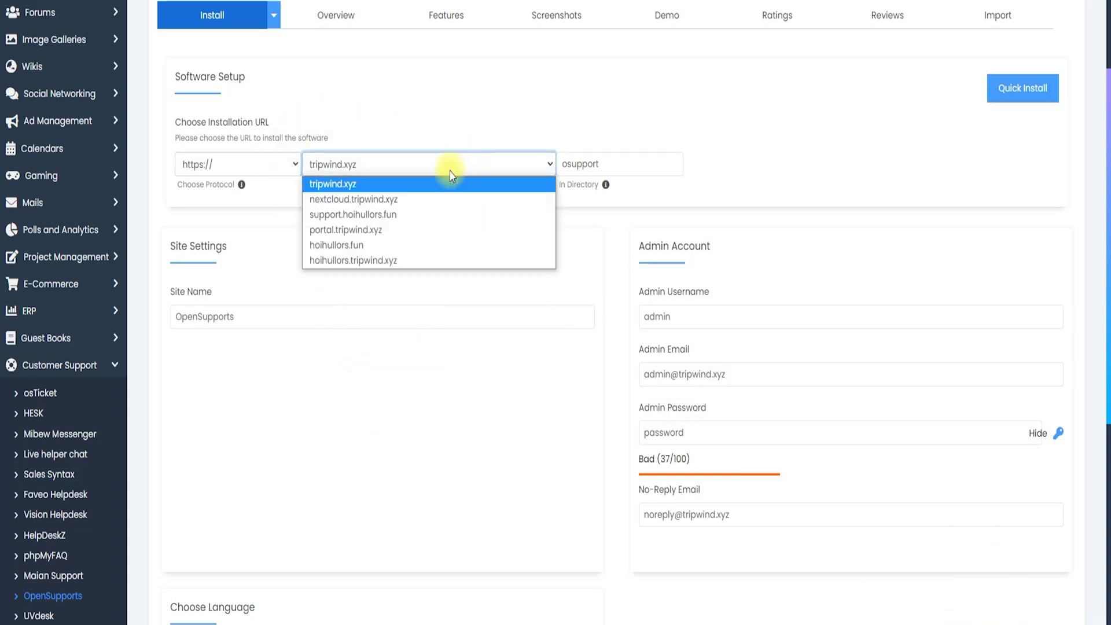
{"action": "left_click", "coordinate": [429, 214]}
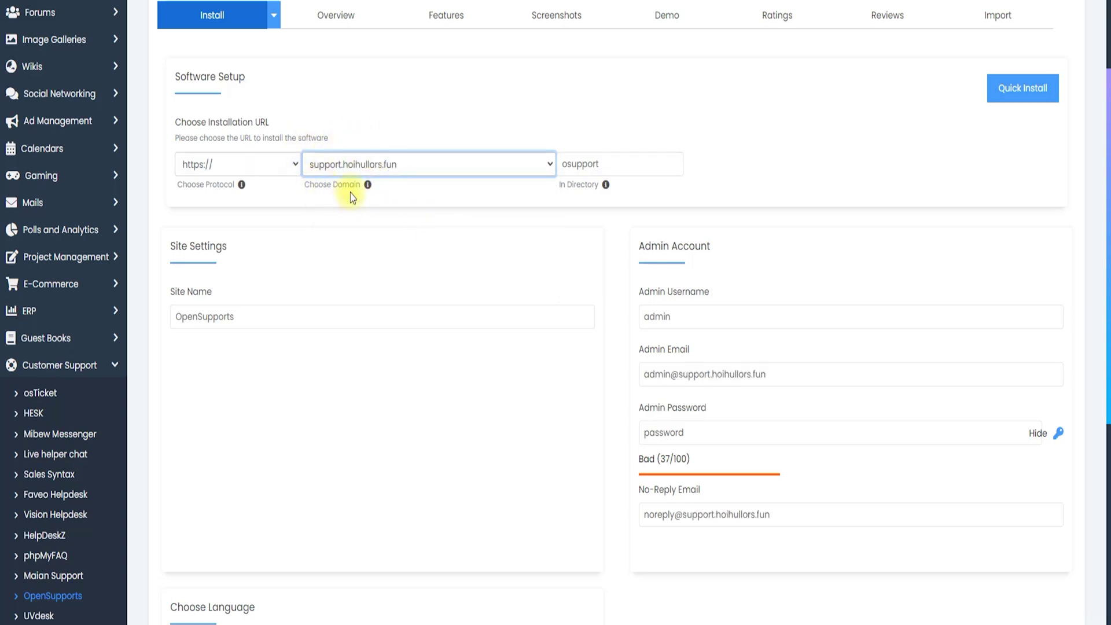
{"action": "double_click", "coordinate": [636, 164]}
{"action": "key", "text": "BackSpace"}
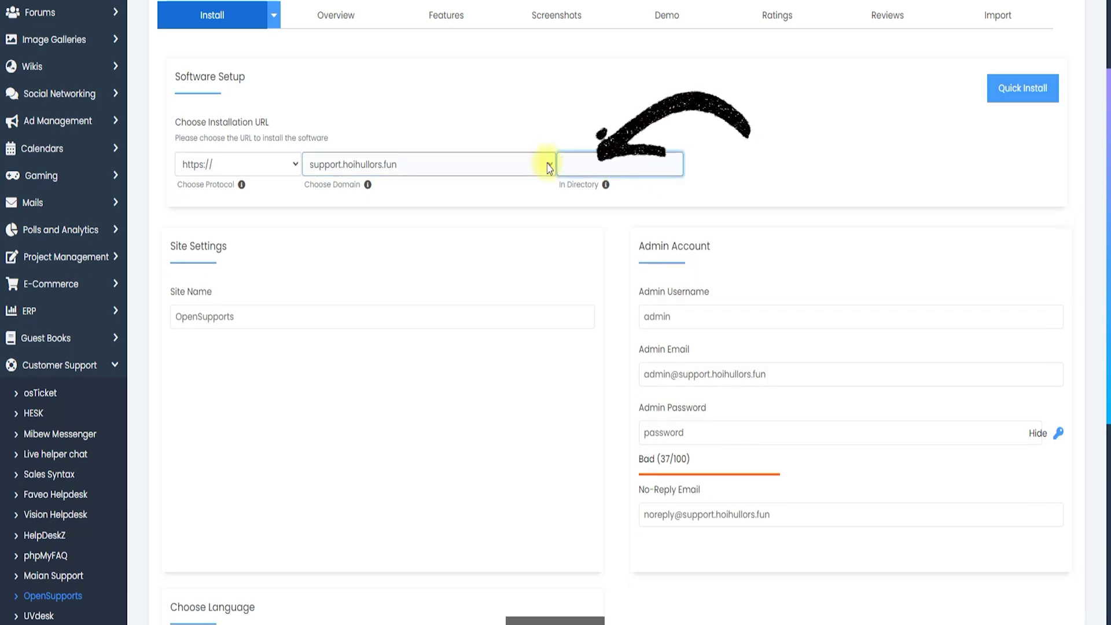
{"action": "left_click", "coordinate": [481, 197]}
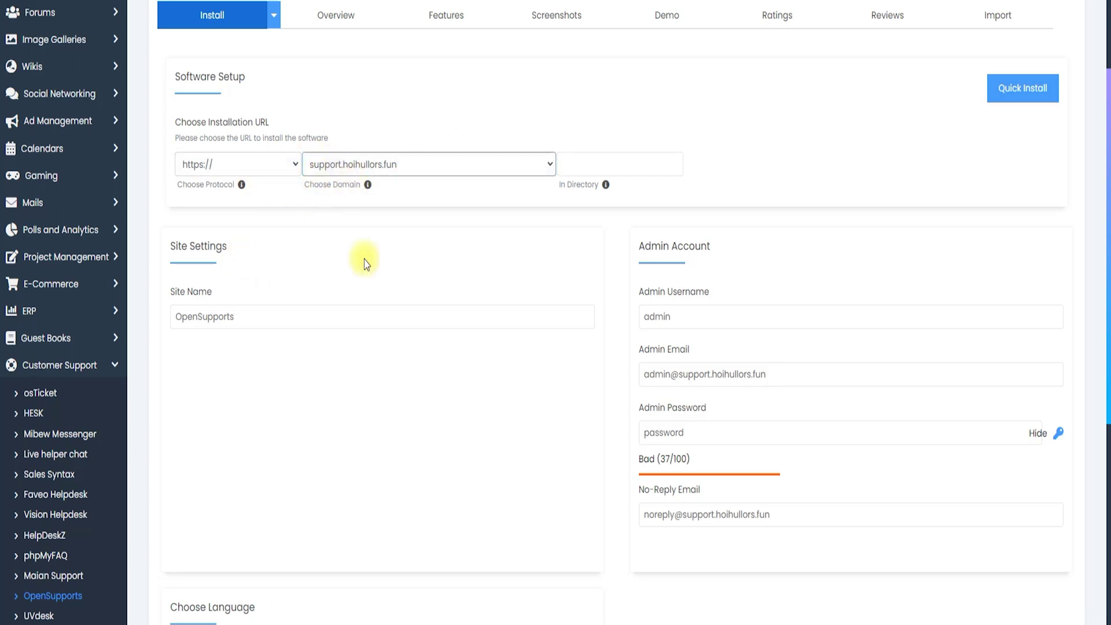
{"action": "left_click_drag", "start_coordinate": [265, 317], "coordinate": [178, 320]}
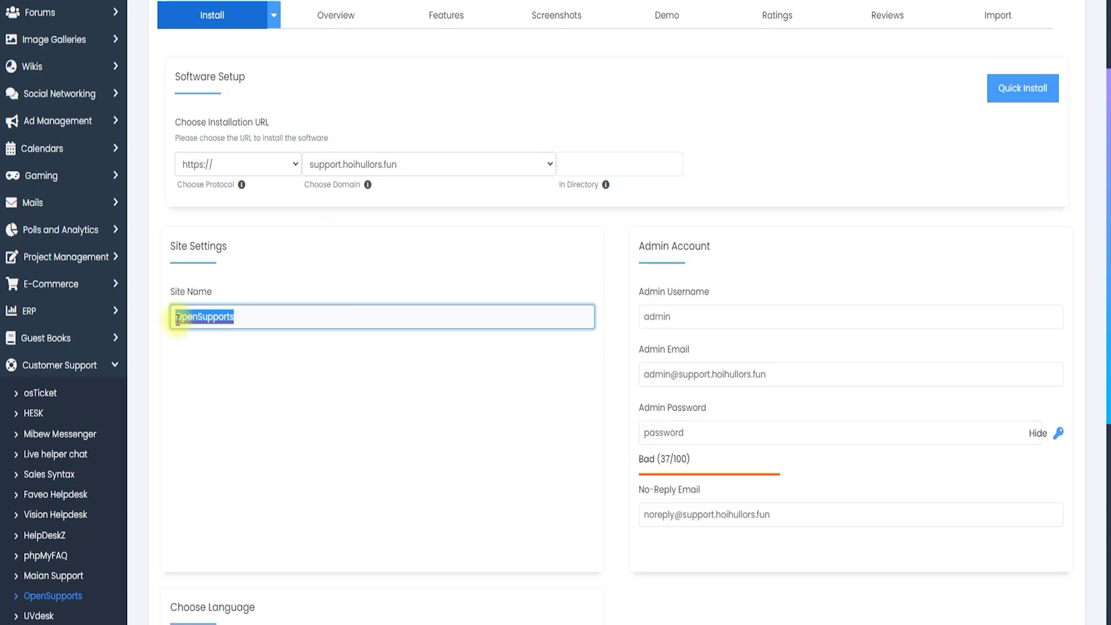
Step: Replace the site name with 'customar Support' and bring up spelling suggestions for the typo
{"action": "key", "text": "BackSpace"}
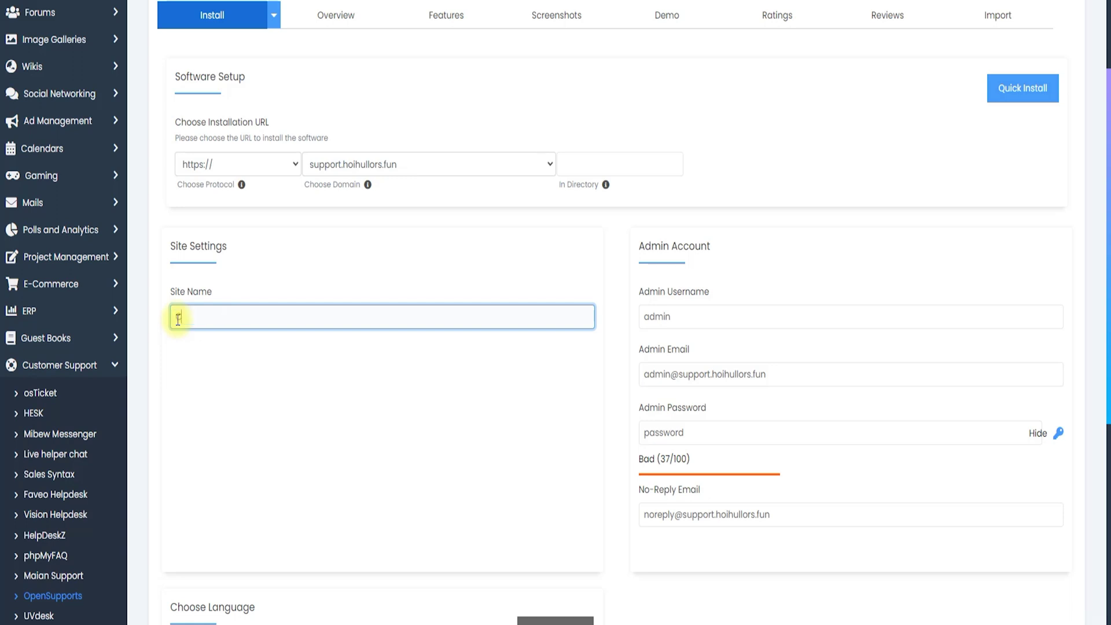
{"action": "type", "text": "customar Su"}
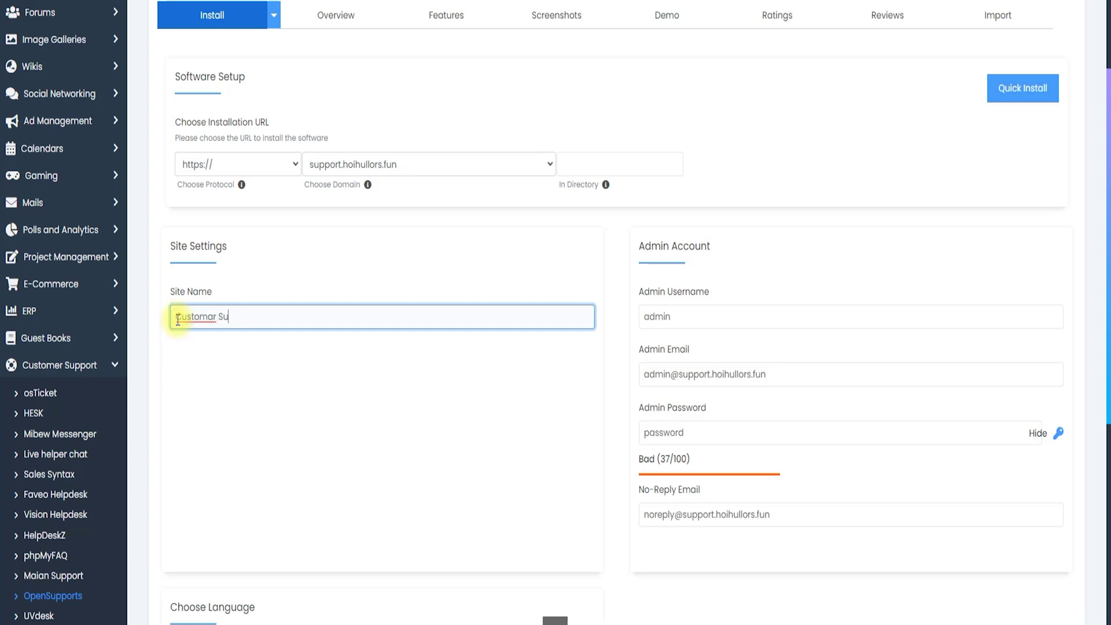
{"action": "type", "text": "pport"}
{"action": "right_click", "coordinate": [200, 317]}
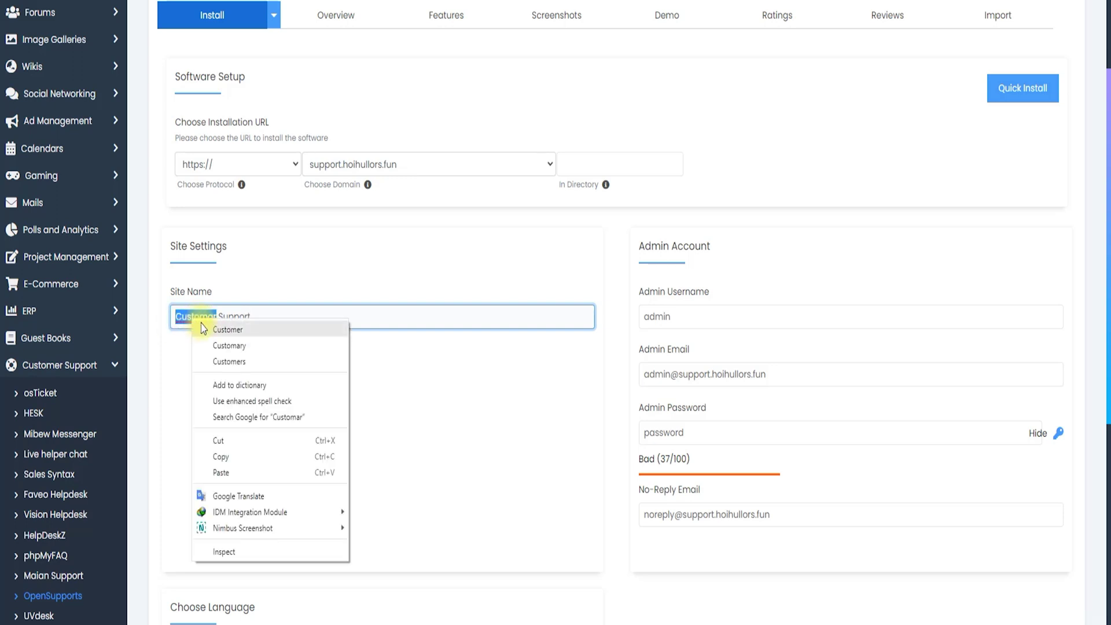
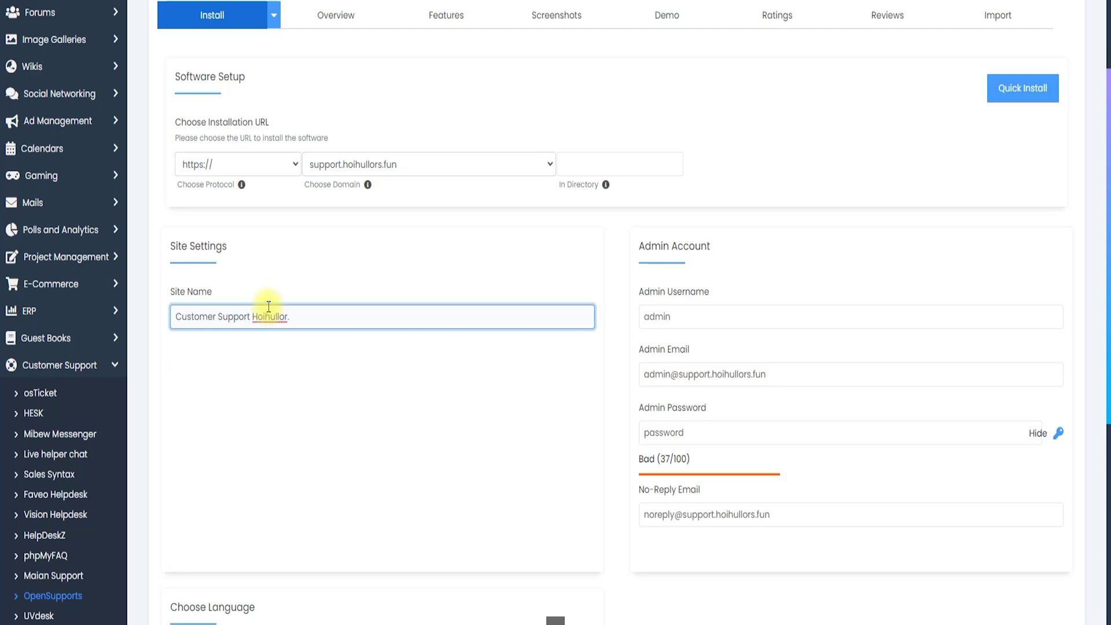
Step: Complete the site name as Customer Support Hoihullor.fun
{"action": "type", "text": ".fun"}
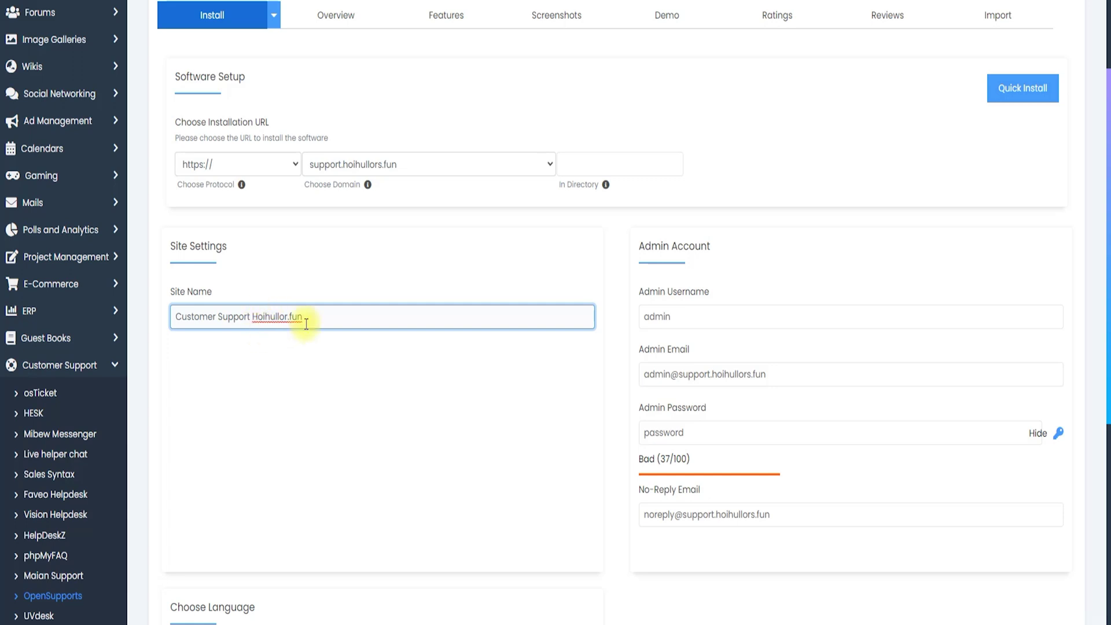
{"action": "mouse_move", "coordinate": [330, 315]}
{"action": "left_mouse_down"}
{"action": "mouse_move", "coordinate": [181, 317]}
{"action": "mouse_move", "coordinate": [360, 318]}
{"action": "mouse_move", "coordinate": [104, 323]}
{"action": "left_mouse_up"}
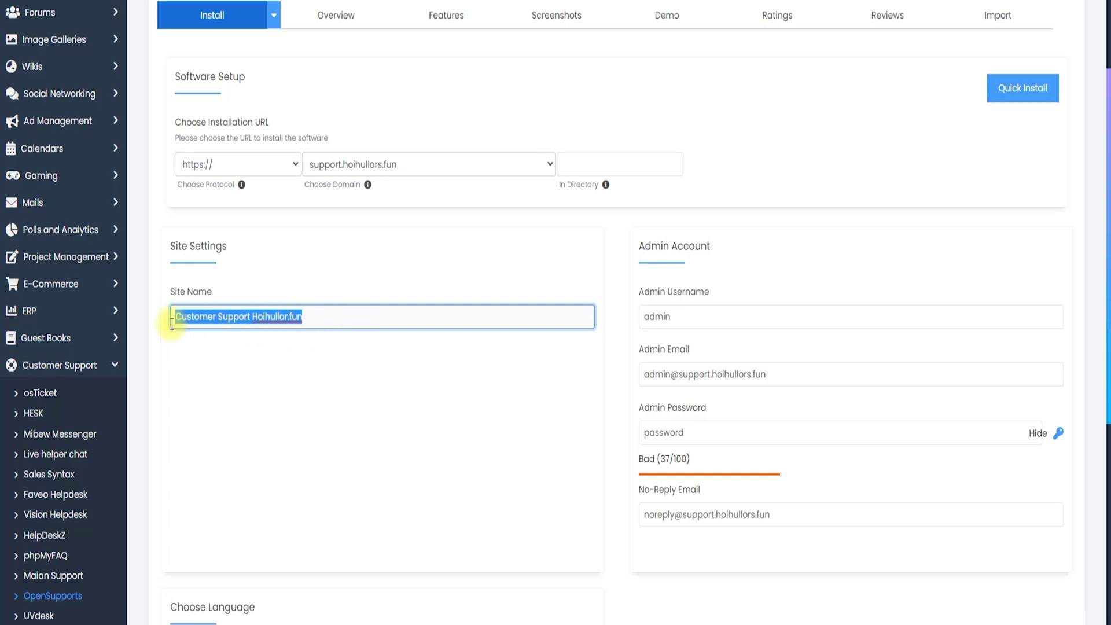
{"action": "left_click_drag", "start_coordinate": [707, 319], "coordinate": [605, 339]}
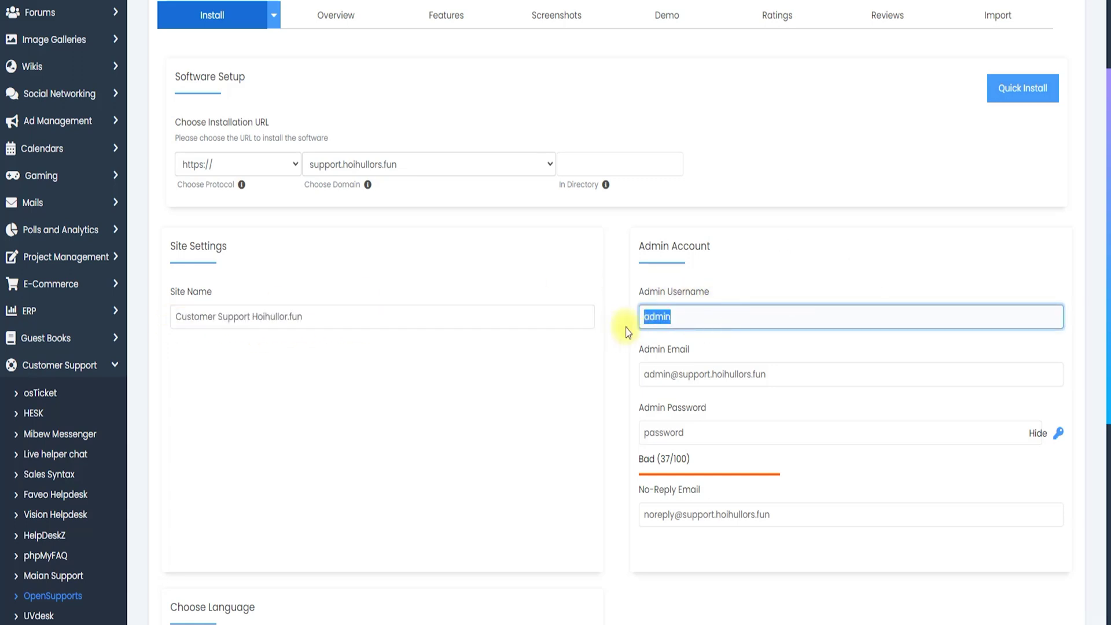
{"action": "scroll", "coordinate": [720, 201], "scroll_direction": "down", "scroll_amount": 2}
{"action": "left_click", "coordinate": [685, 177]}
Step: Copy the admin email address to the clipboard
{"action": "left_click_drag", "start_coordinate": [789, 231], "coordinate": [632, 241]}
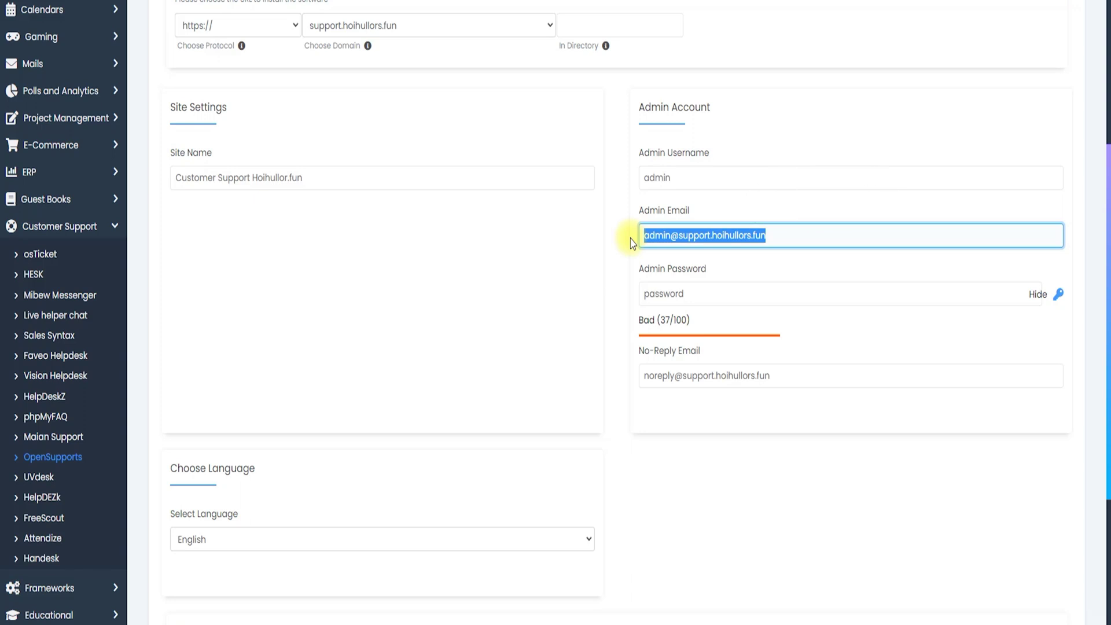
{"action": "right_click", "coordinate": [707, 236]}
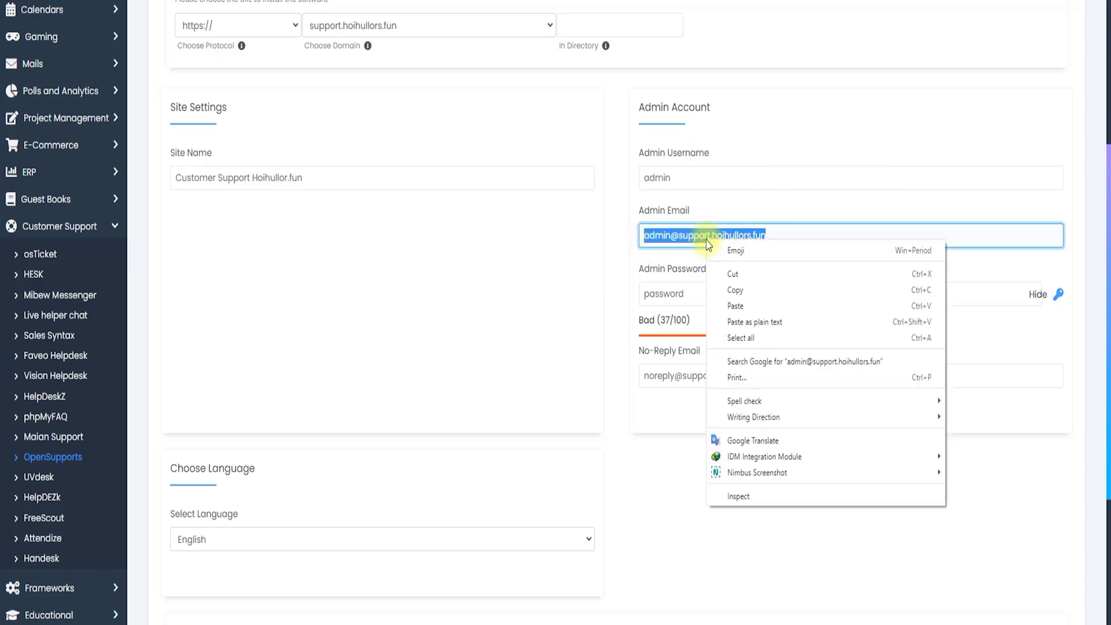
{"action": "left_click", "coordinate": [732, 285]}
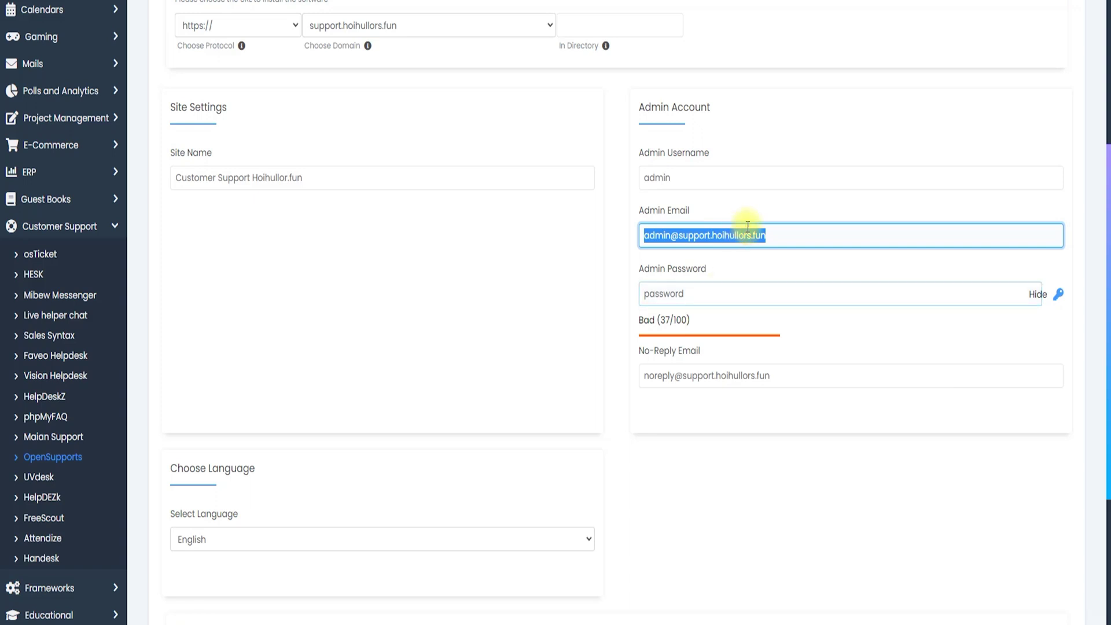
{"action": "left_click", "coordinate": [778, 234]}
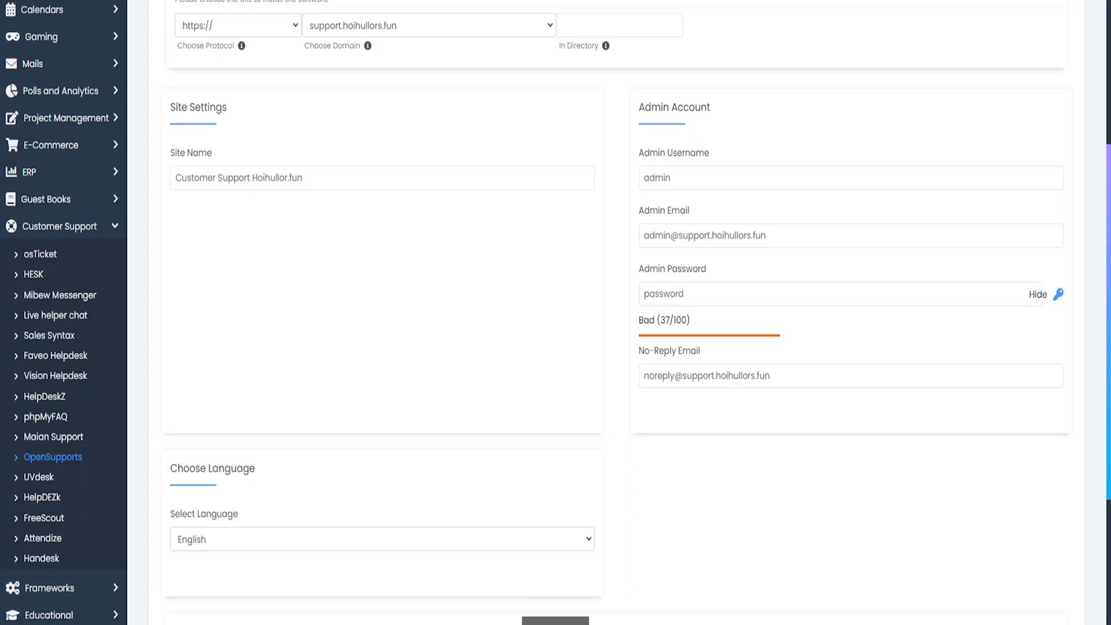
{"action": "left_click", "coordinate": [709, 292]}
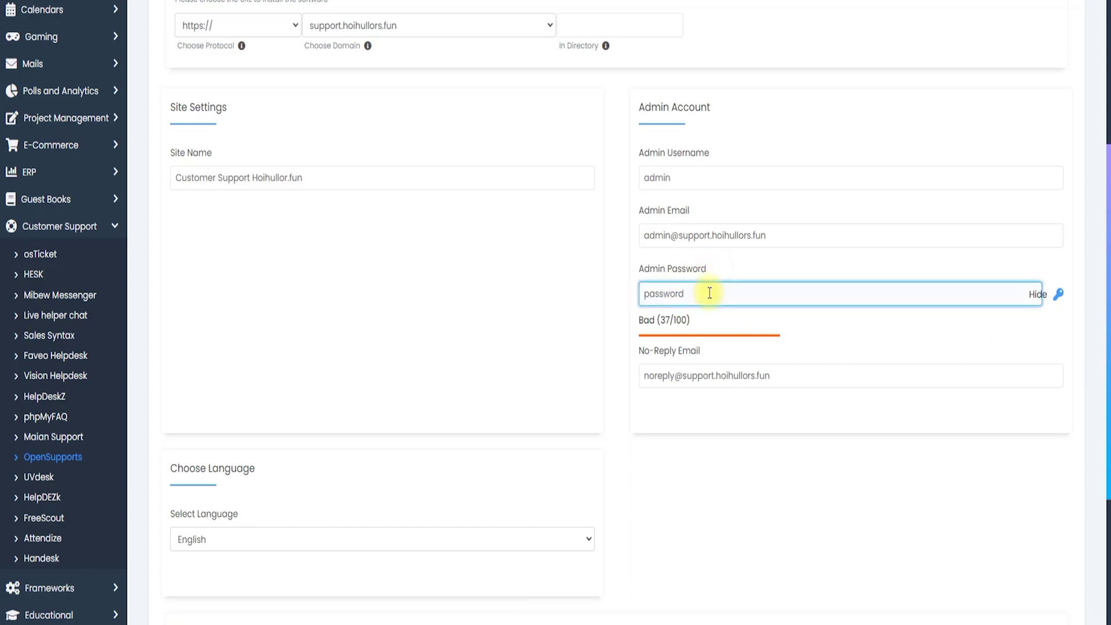
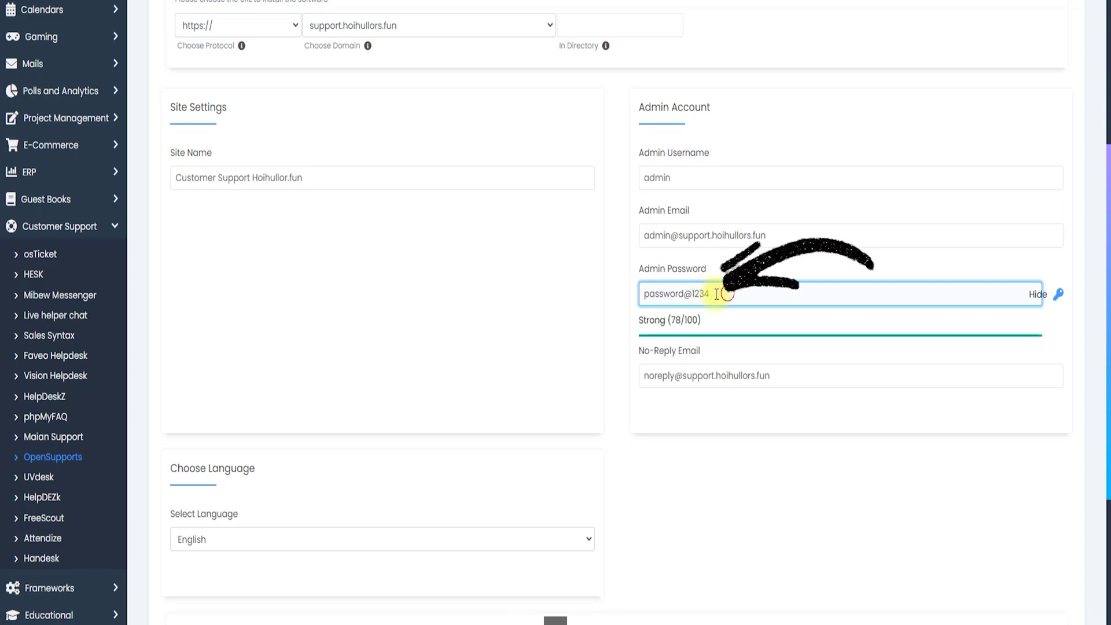
{"action": "left_click_drag", "start_coordinate": [717, 294], "coordinate": [600, 298]}
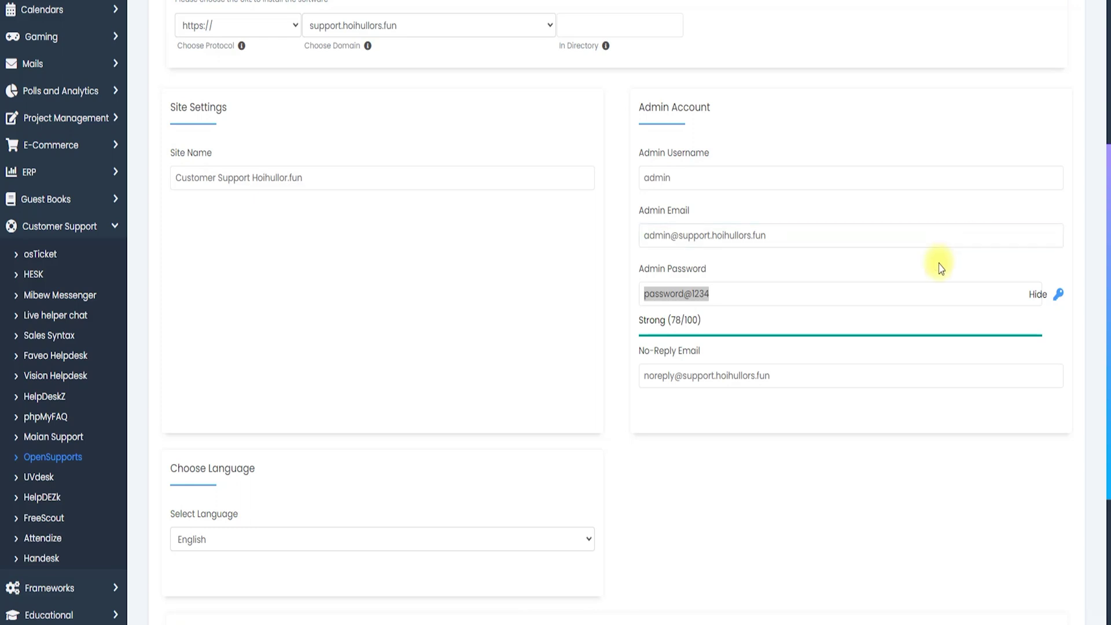
Step: Leave the installer language set to English
{"action": "left_click", "coordinate": [752, 421]}
{"action": "scroll", "coordinate": [744, 428], "scroll_direction": "down", "scroll_amount": 5}
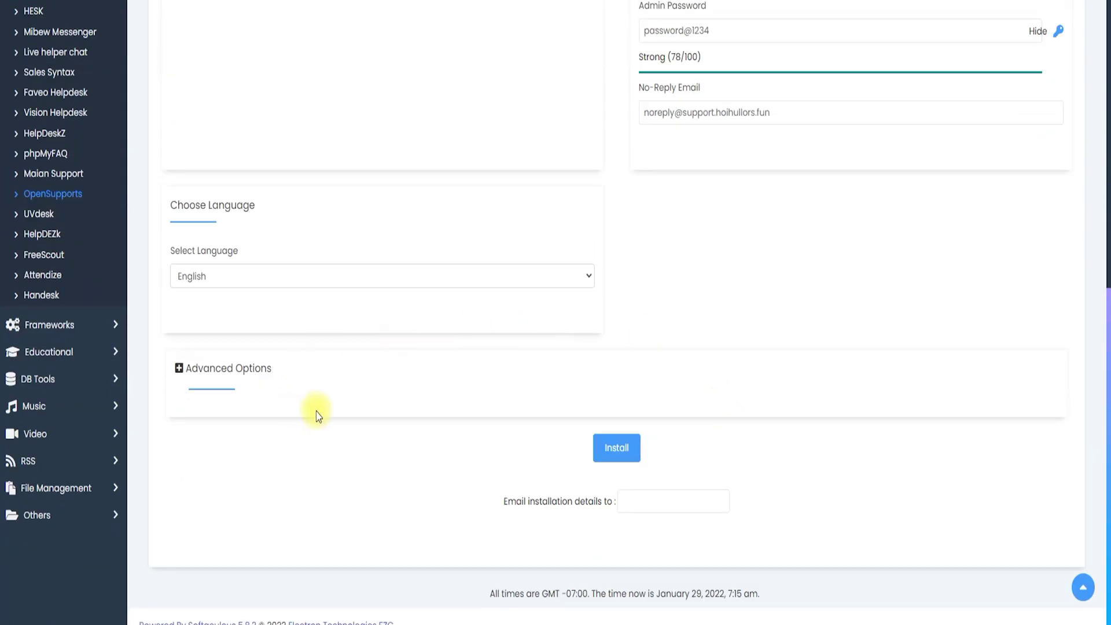
{"action": "left_click", "coordinate": [355, 275]}
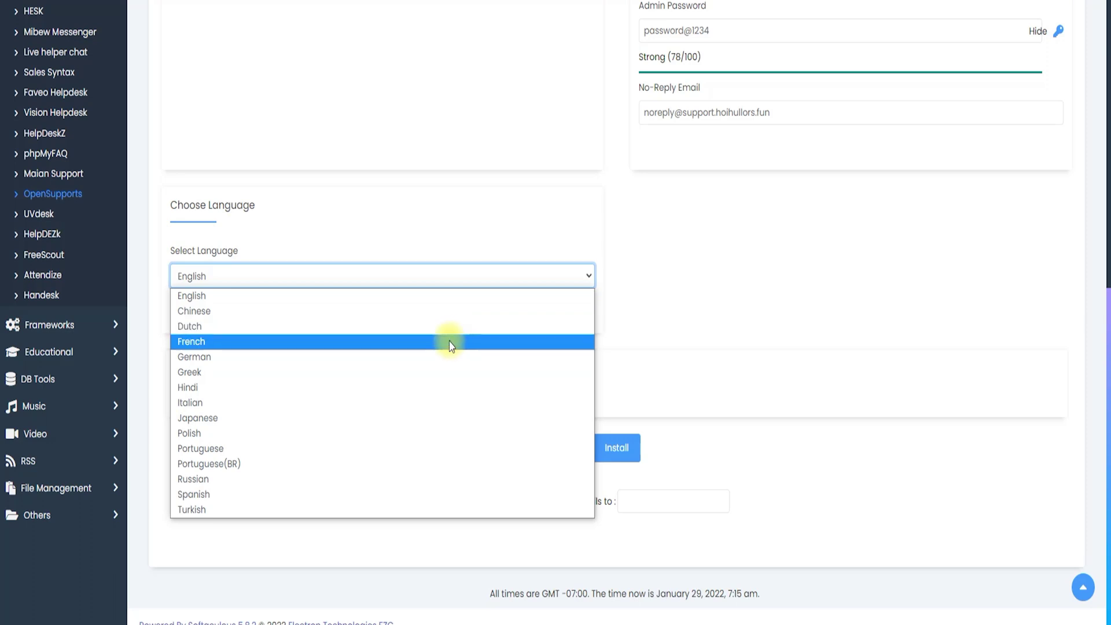
{"action": "left_click", "coordinate": [776, 255]}
{"action": "left_click", "coordinate": [646, 502]}
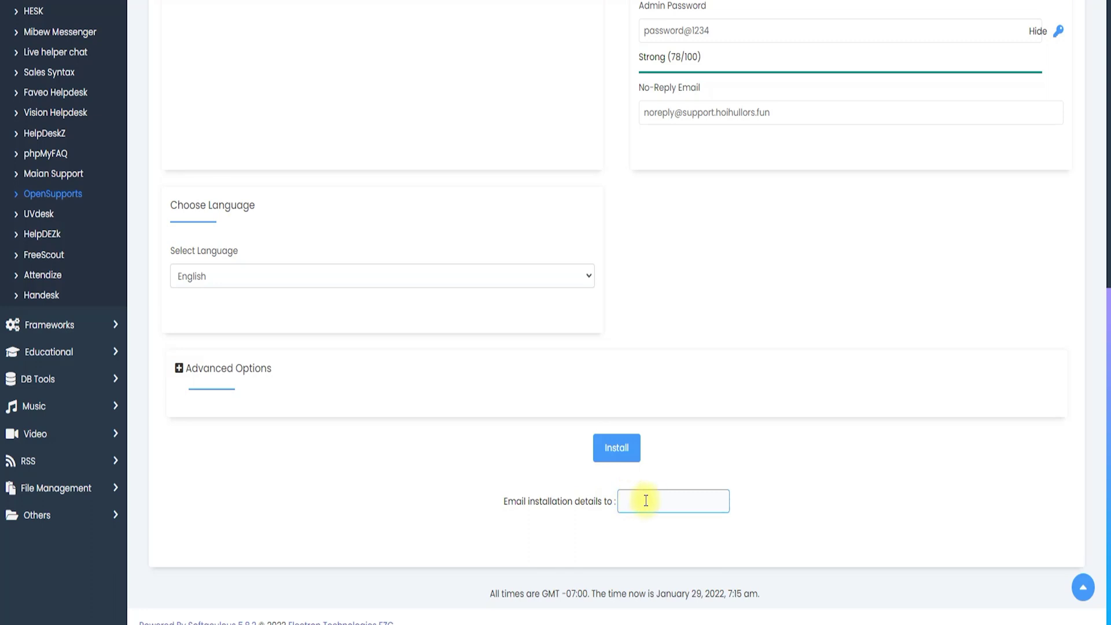
Step: Review the admin username, email, password and no-reply email, then submit the installation
{"action": "scroll", "coordinate": [769, 313], "scroll_direction": "up", "scroll_amount": 3}
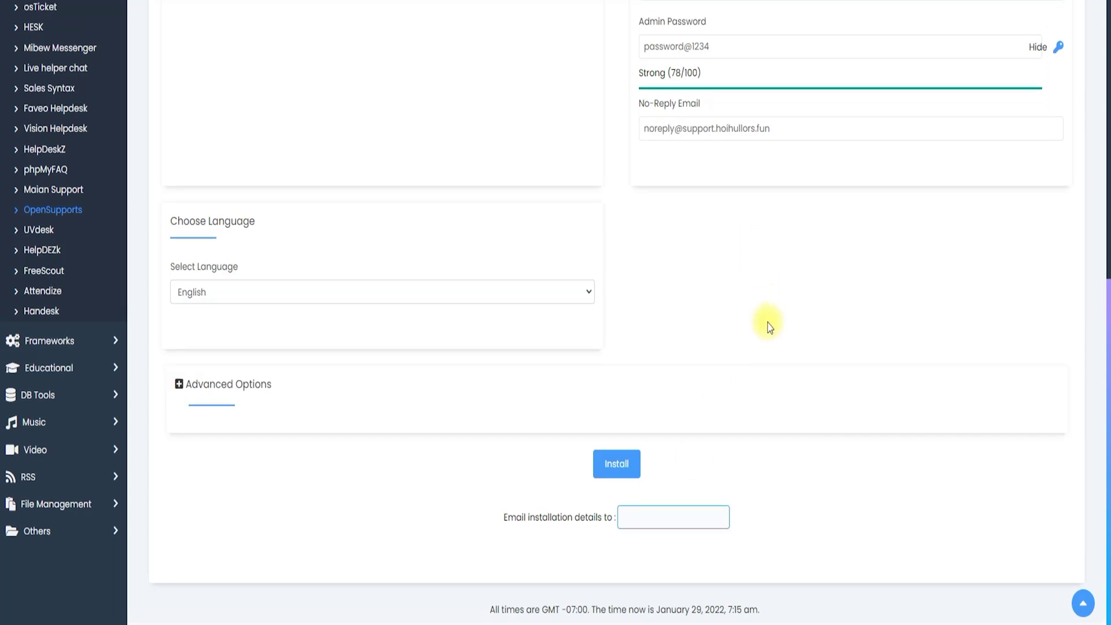
{"action": "left_click", "coordinate": [671, 119]}
{"action": "left_click", "coordinate": [775, 178]}
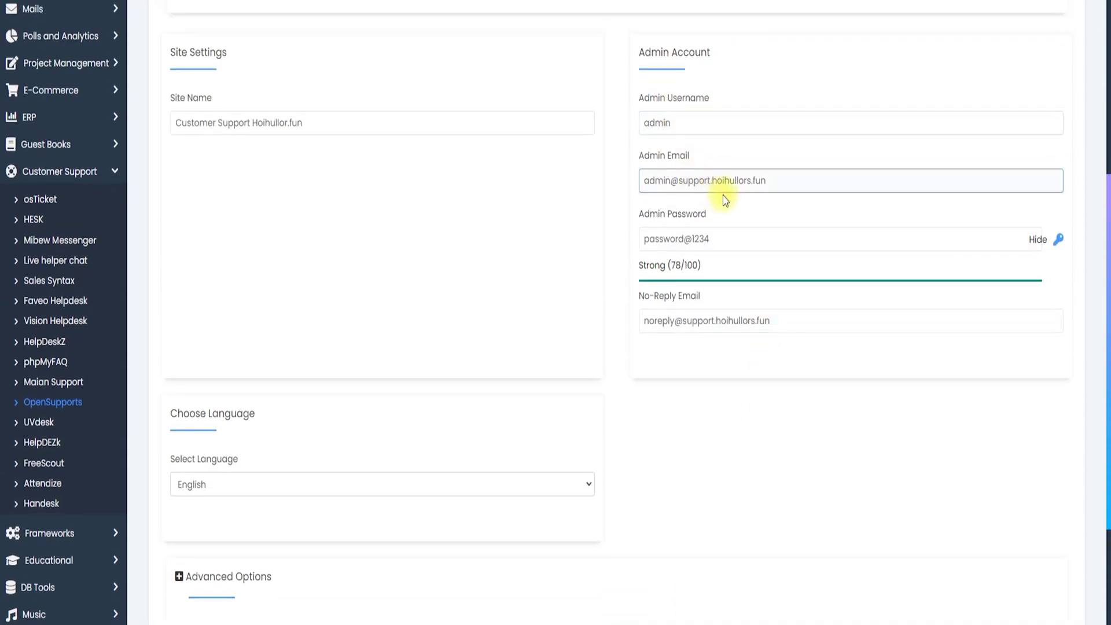
{"action": "left_click", "coordinate": [749, 240]}
{"action": "left_click", "coordinate": [735, 319]}
{"action": "left_click", "coordinate": [738, 342]}
{"action": "left_click", "coordinate": [737, 332]}
{"action": "left_click", "coordinate": [732, 380]}
{"action": "scroll", "coordinate": [731, 379], "scroll_direction": "down", "scroll_amount": 2}
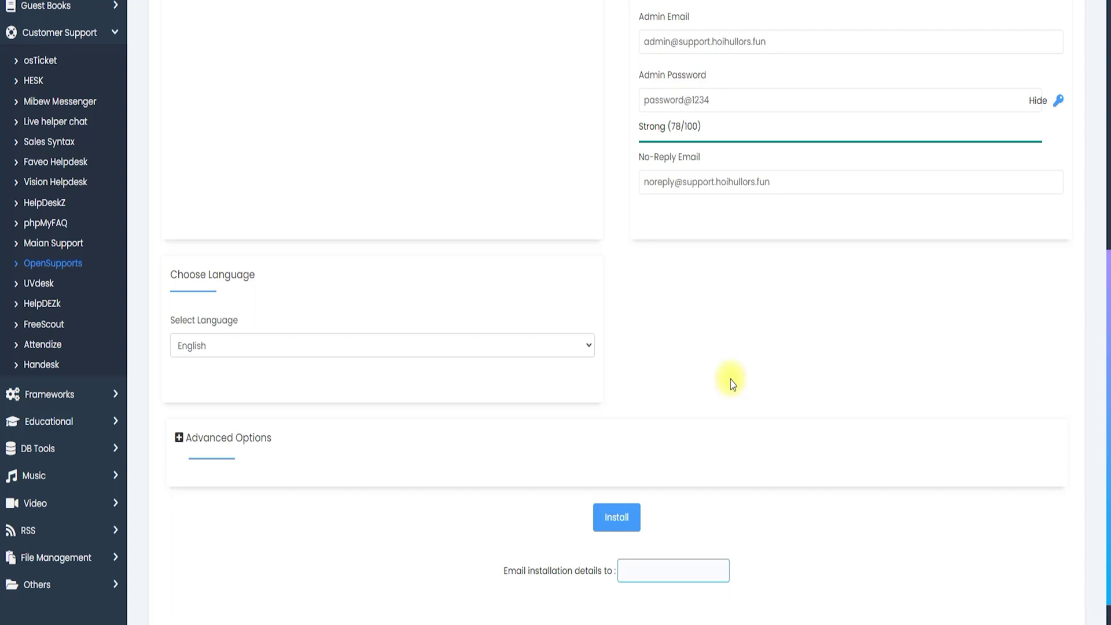
{"action": "left_click", "coordinate": [1048, 617]}
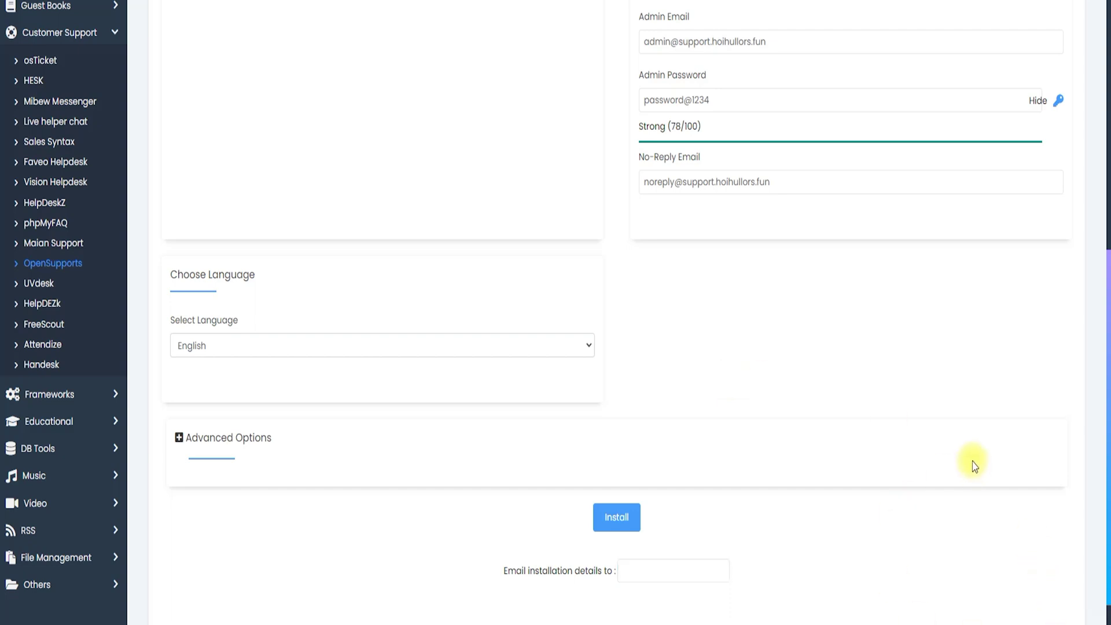
{"action": "left_click", "coordinate": [617, 515]}
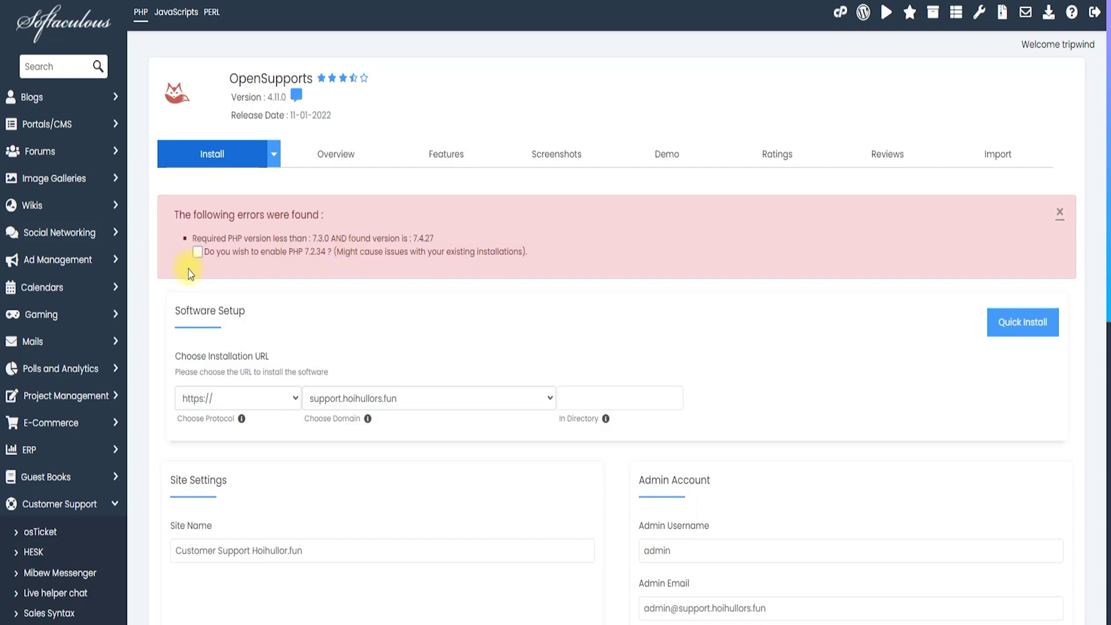
Step: Enable PHP 7.2.34 and resubmit the OpenSupports installation
{"action": "left_click", "coordinate": [198, 253]}
{"action": "scroll", "coordinate": [345, 264], "scroll_direction": "down", "scroll_amount": 6}
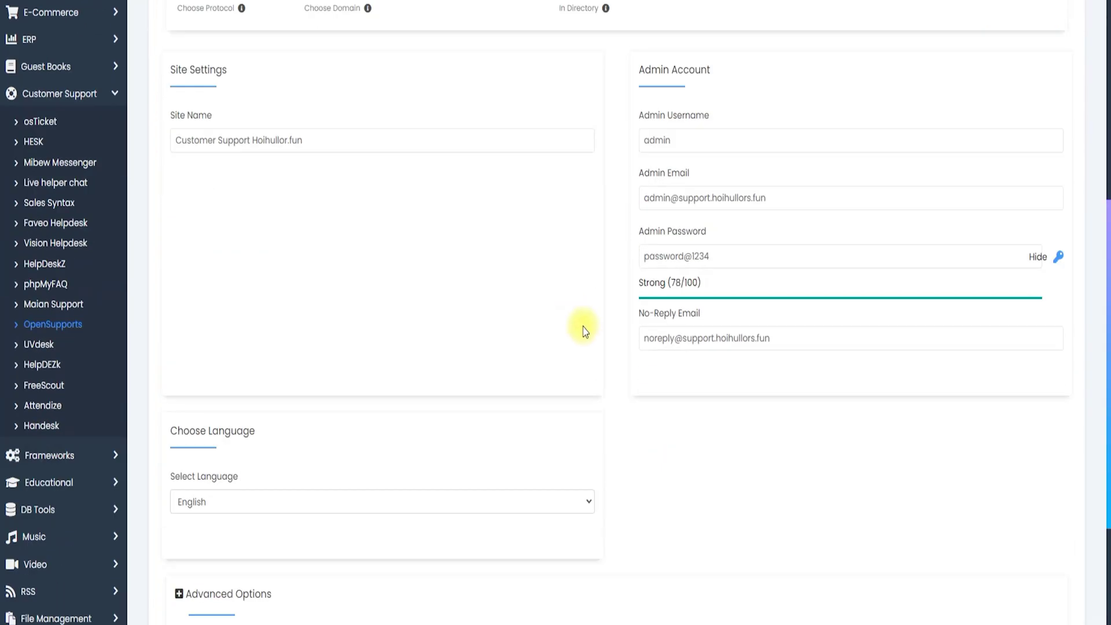
{"action": "scroll", "coordinate": [583, 329], "scroll_direction": "down", "scroll_amount": 5}
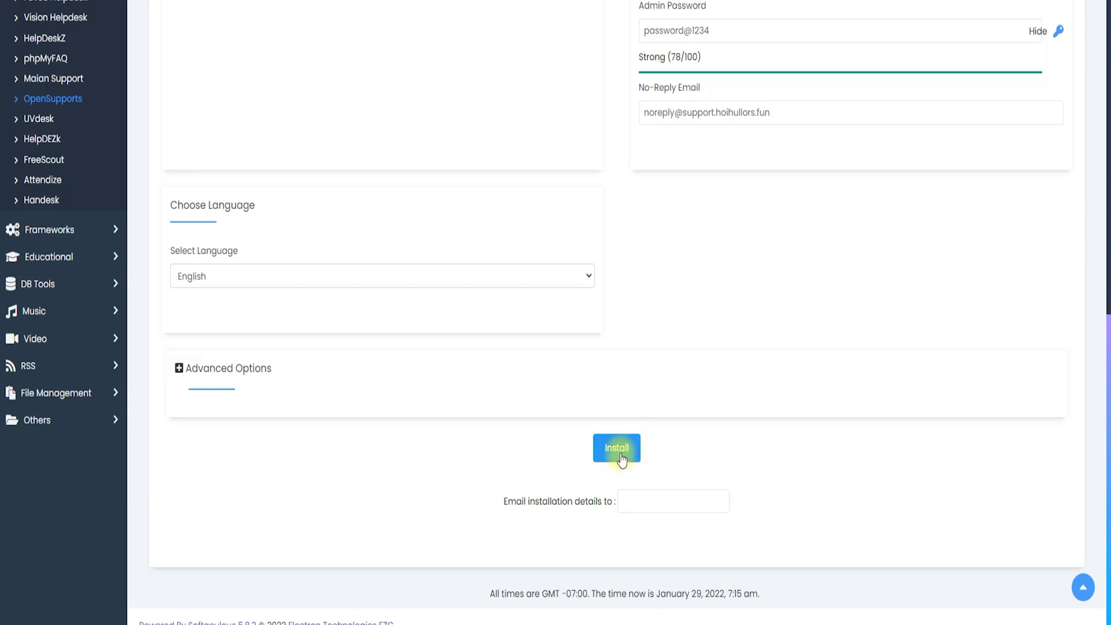
{"action": "left_click", "coordinate": [621, 457]}
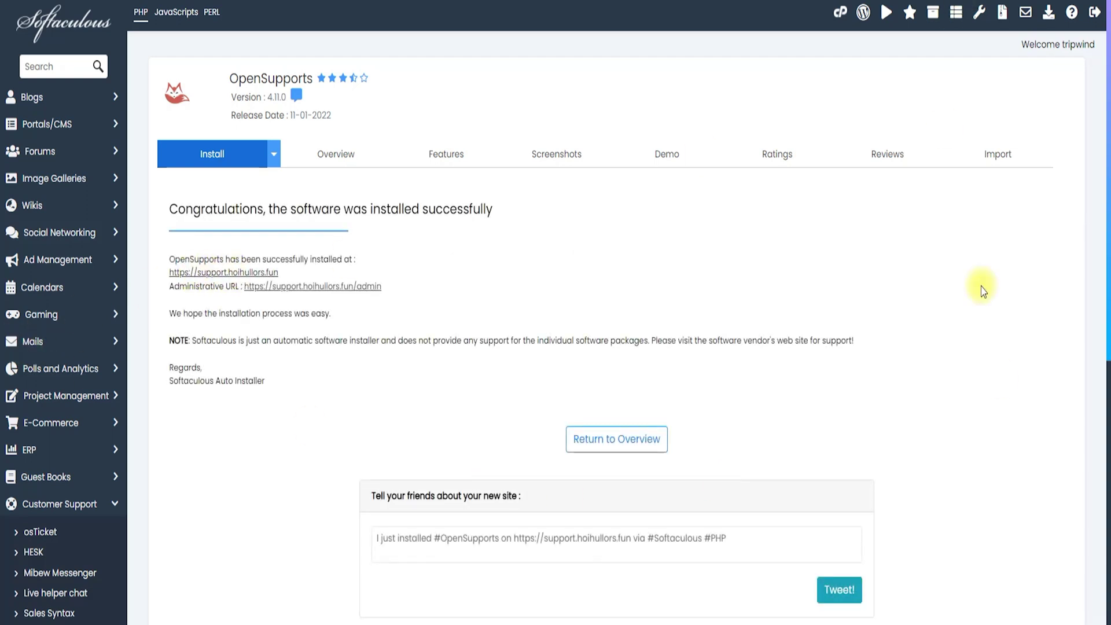
{"action": "mouse_move", "coordinate": [243, 249]}
{"action": "left_mouse_down"}
{"action": "mouse_move", "coordinate": [293, 248]}
{"action": "mouse_move", "coordinate": [174, 322]}
{"action": "mouse_move", "coordinate": [389, 253]}
{"action": "mouse_move", "coordinate": [174, 255]}
{"action": "left_mouse_up"}
{"action": "left_click_drag", "start_coordinate": [283, 271], "coordinate": [359, 252]}
{"action": "mouse_move", "coordinate": [292, 260]}
{"action": "left_mouse_down"}
{"action": "mouse_move", "coordinate": [285, 270]}
{"action": "mouse_move", "coordinate": [341, 273]}
{"action": "left_mouse_up"}
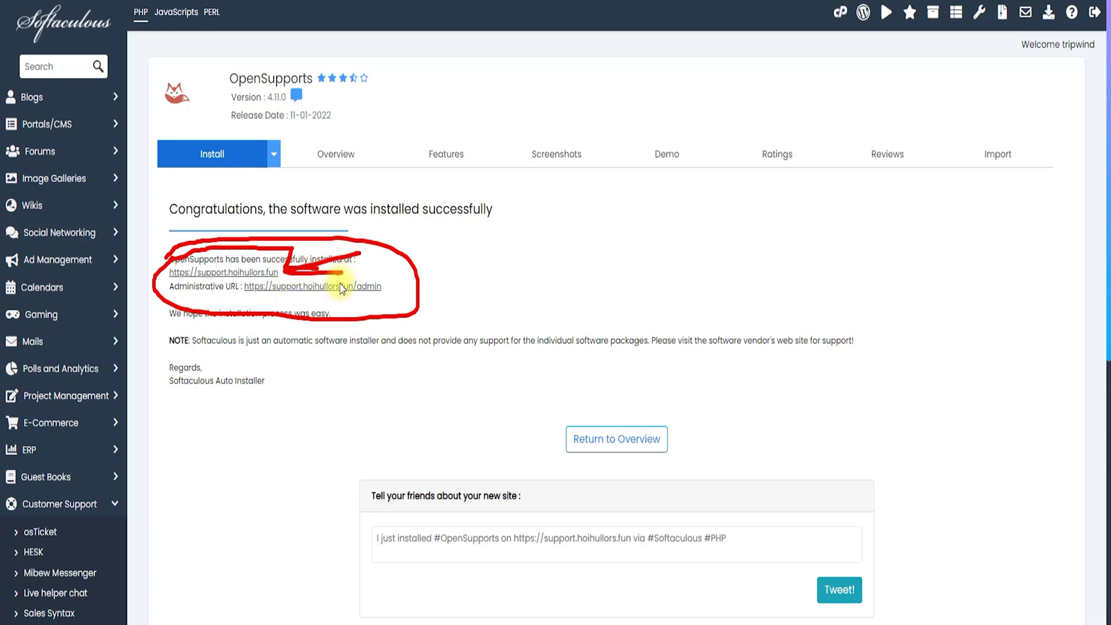
{"action": "mouse_move", "coordinate": [428, 246]}
{"action": "left_mouse_down"}
{"action": "mouse_move", "coordinate": [375, 278]}
{"action": "mouse_move", "coordinate": [488, 292]}
{"action": "left_mouse_up"}
{"action": "left_click", "coordinate": [980, 622]}
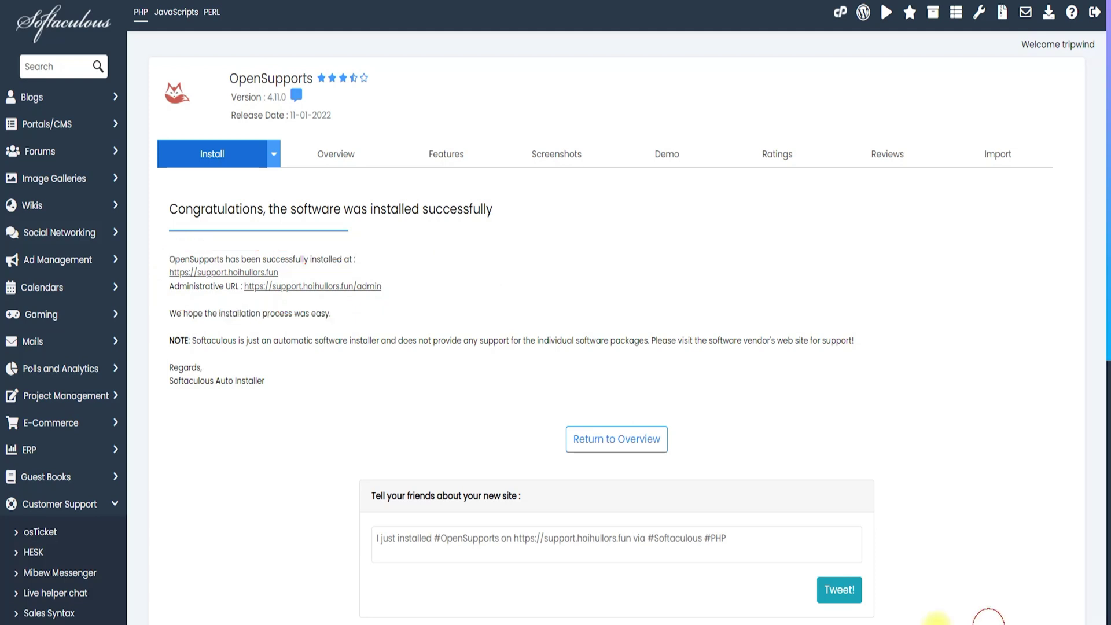
{"action": "right_click", "coordinate": [255, 272]}
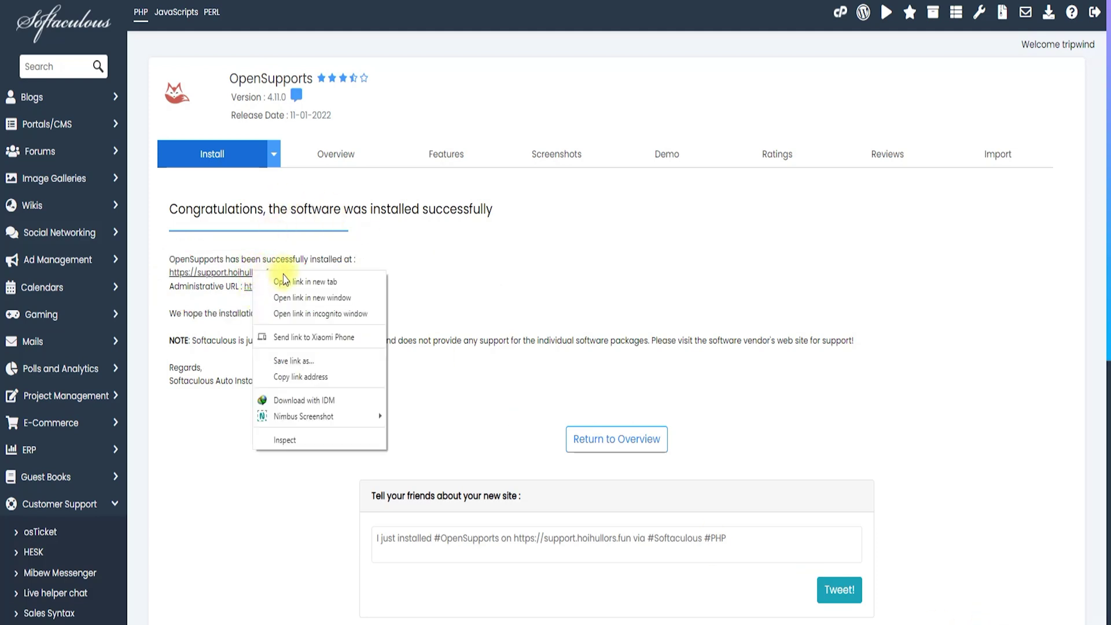
{"action": "left_click", "coordinate": [291, 282]}
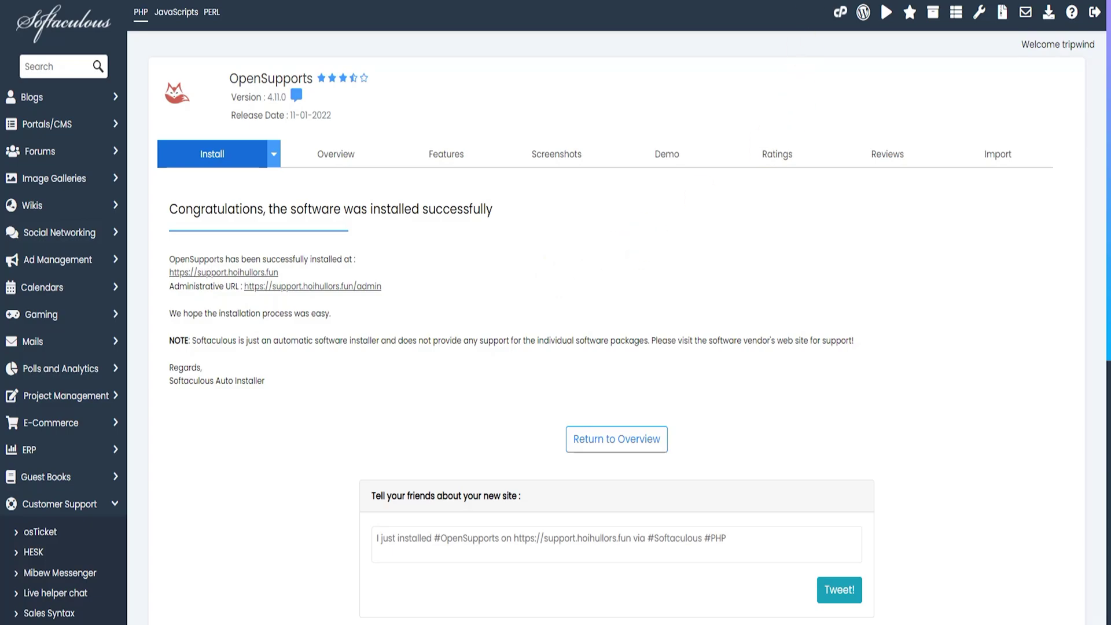
{"action": "key", "text": "ctrl+Tab"}
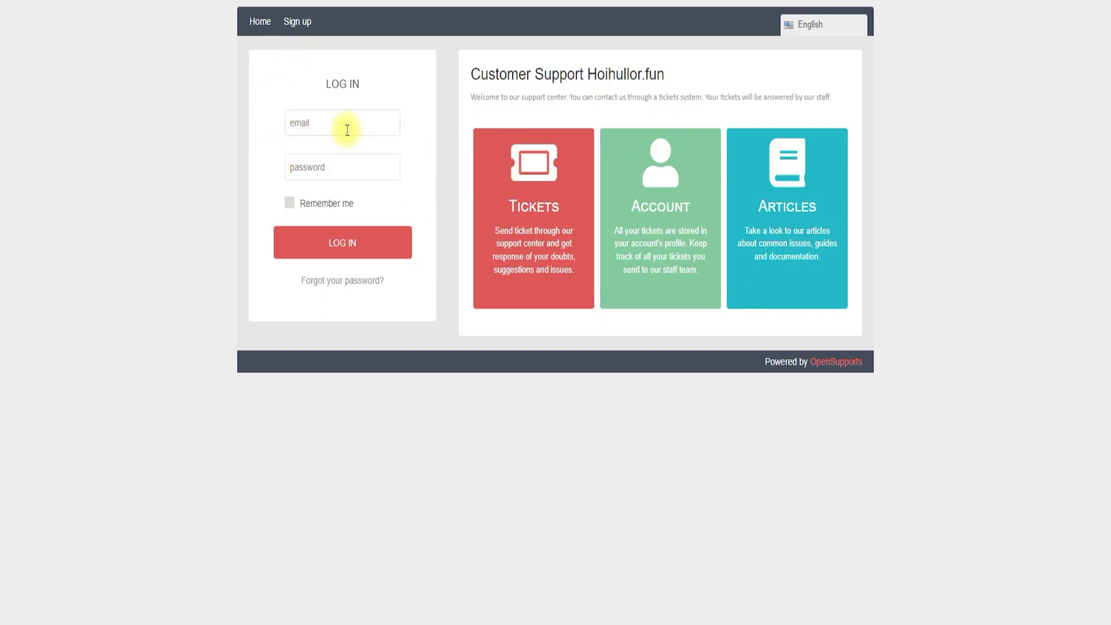
Step: Sign up a customer account with full name, email and password entered twice
{"action": "left_click", "coordinate": [296, 23]}
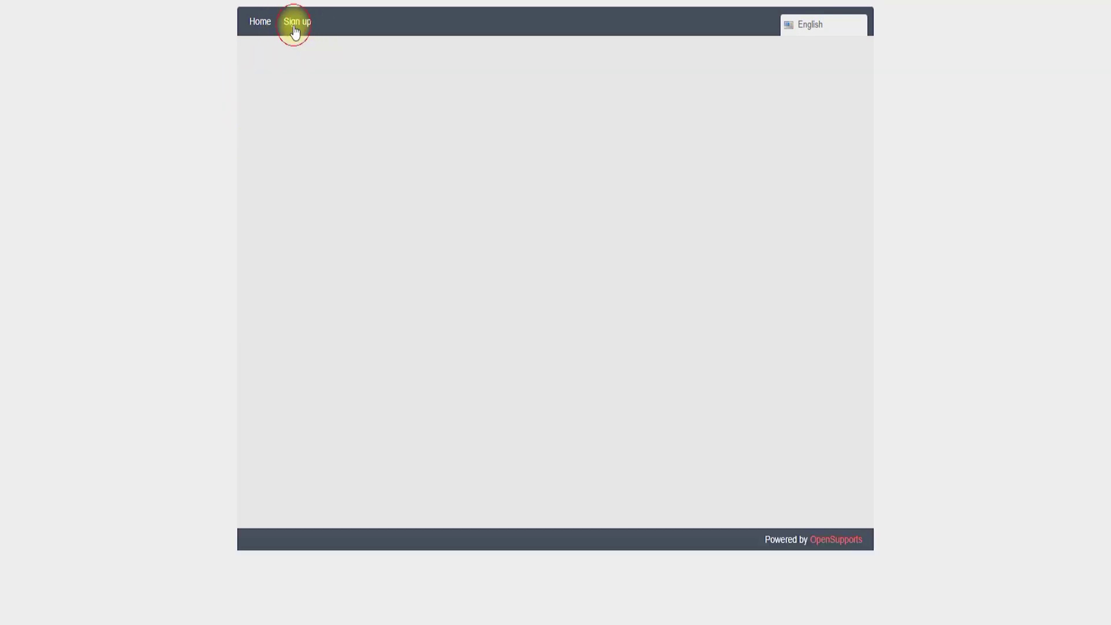
{"action": "left_click", "coordinate": [540, 180]}
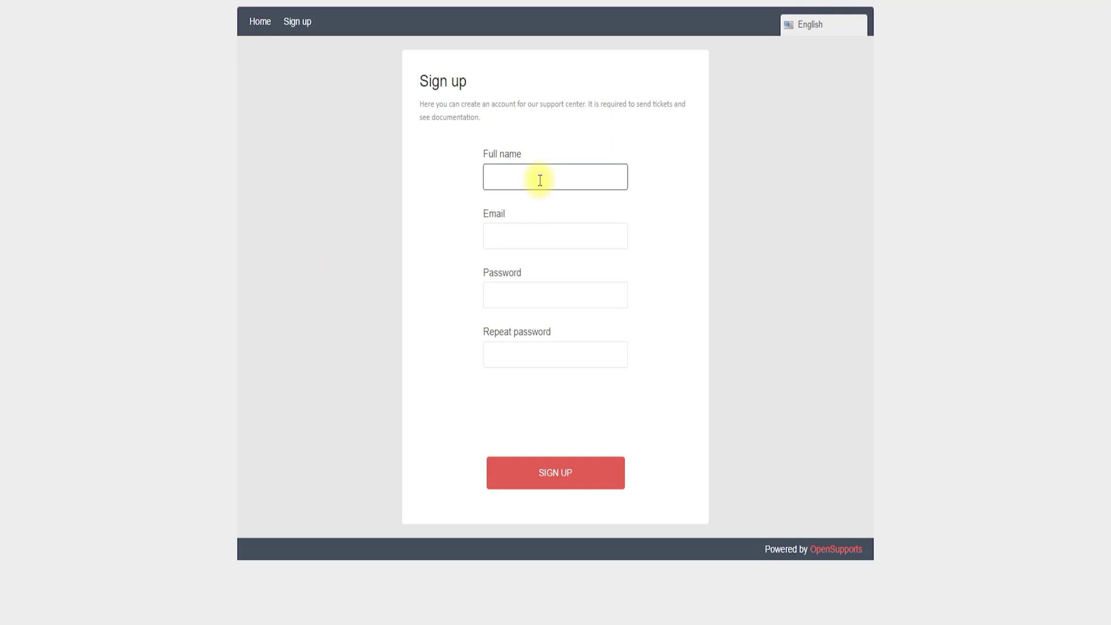
{"action": "type", "text": "cus12"}
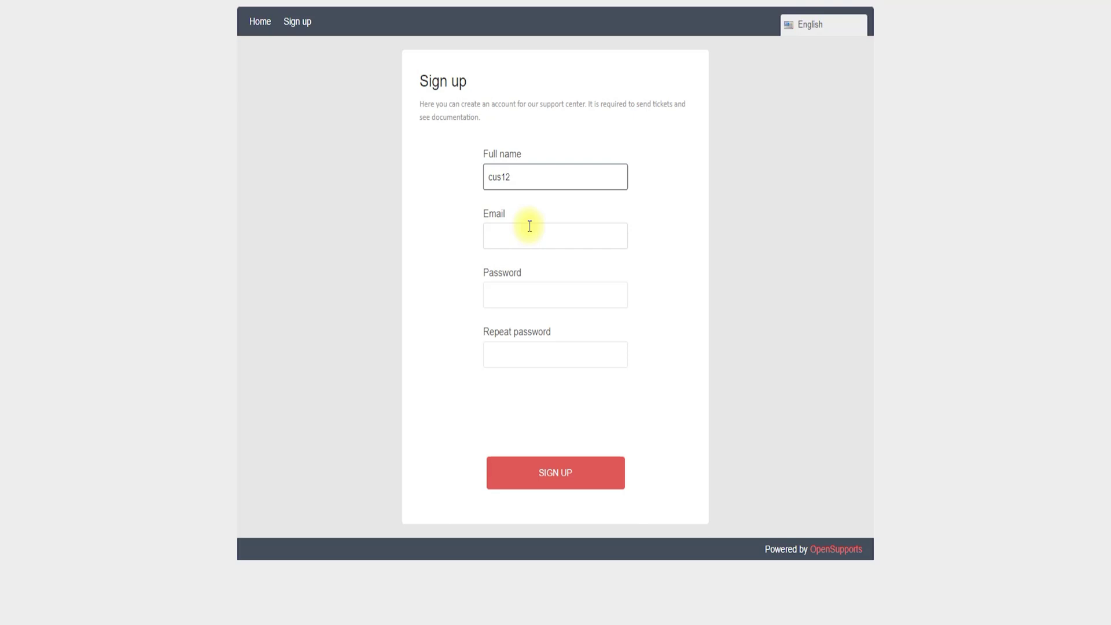
{"action": "left_click", "coordinate": [529, 226]}
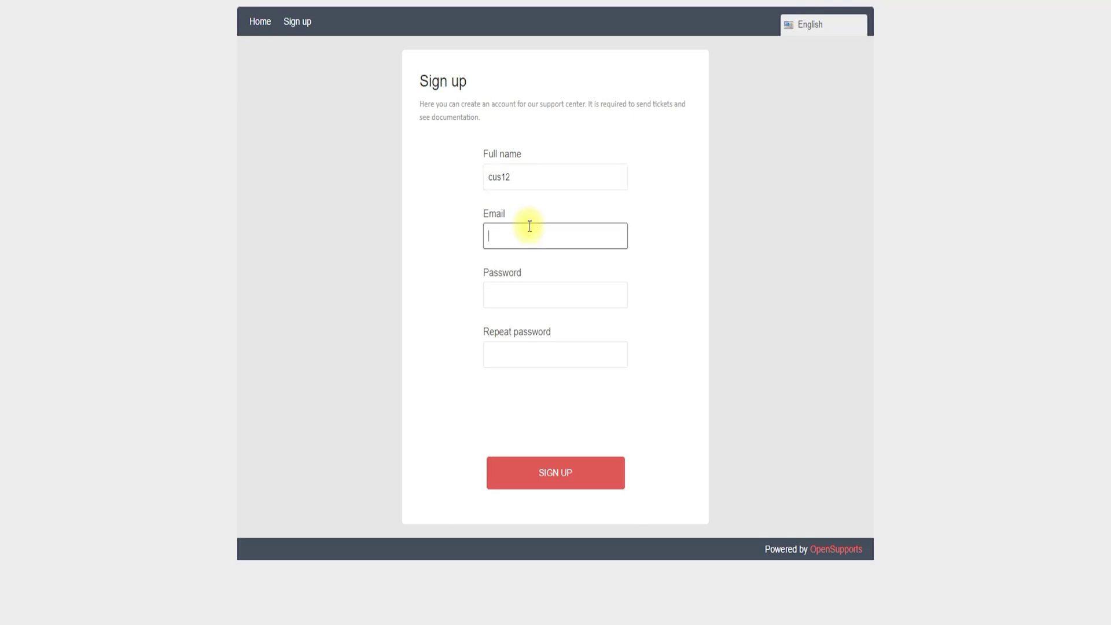
{"action": "type", "text": "abc@gmail.com"}
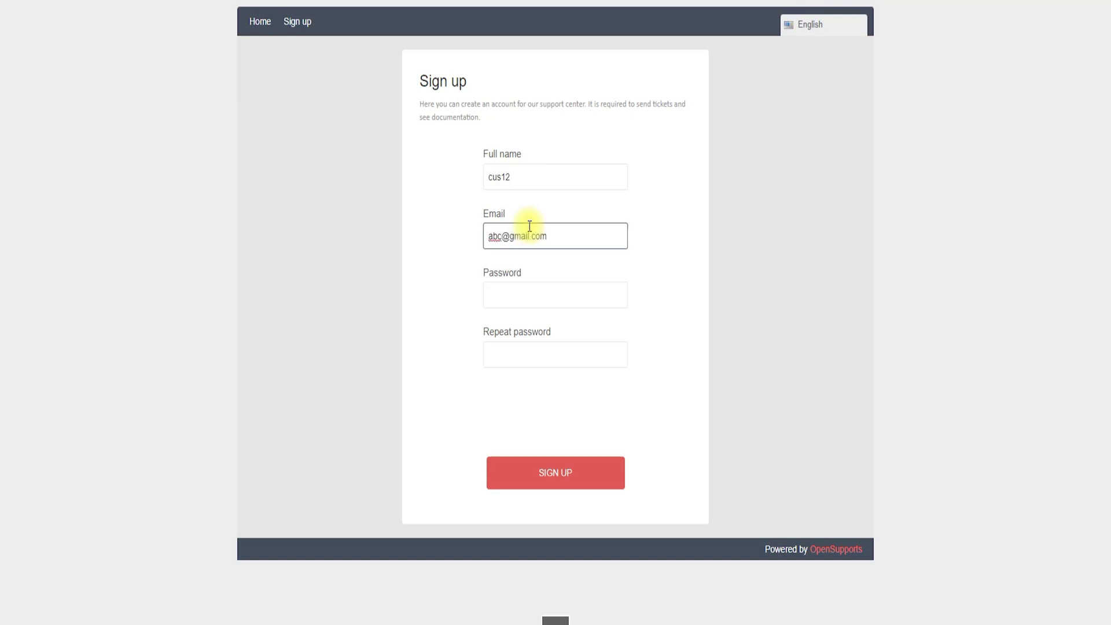
{"action": "left_click", "coordinate": [499, 293]}
{"action": "left_click", "coordinate": [524, 345]}
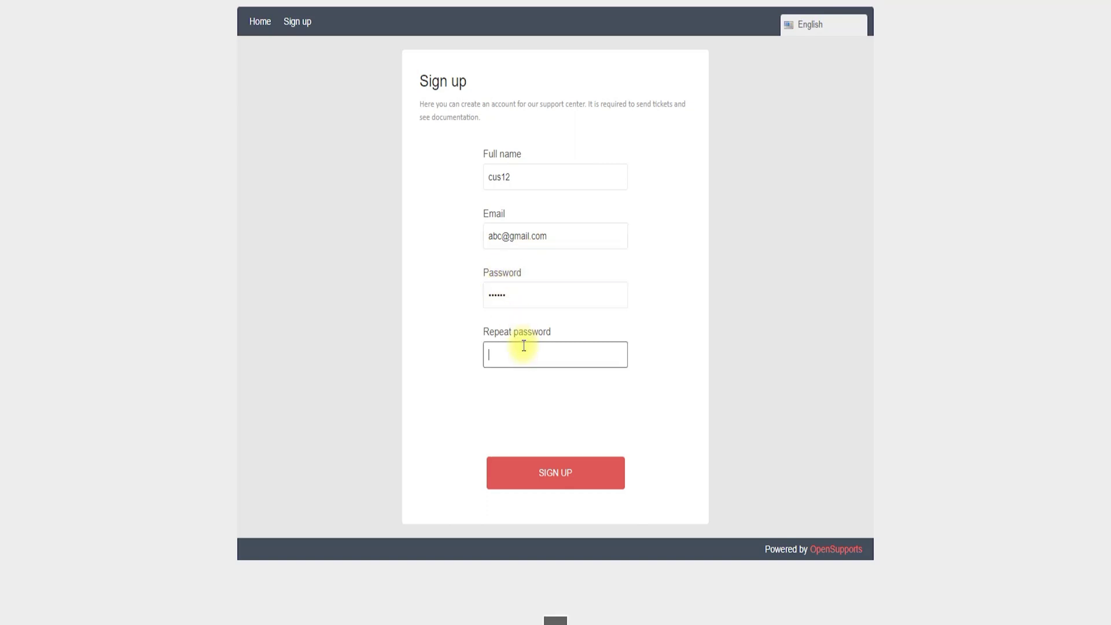
{"action": "left_click", "coordinate": [578, 485]}
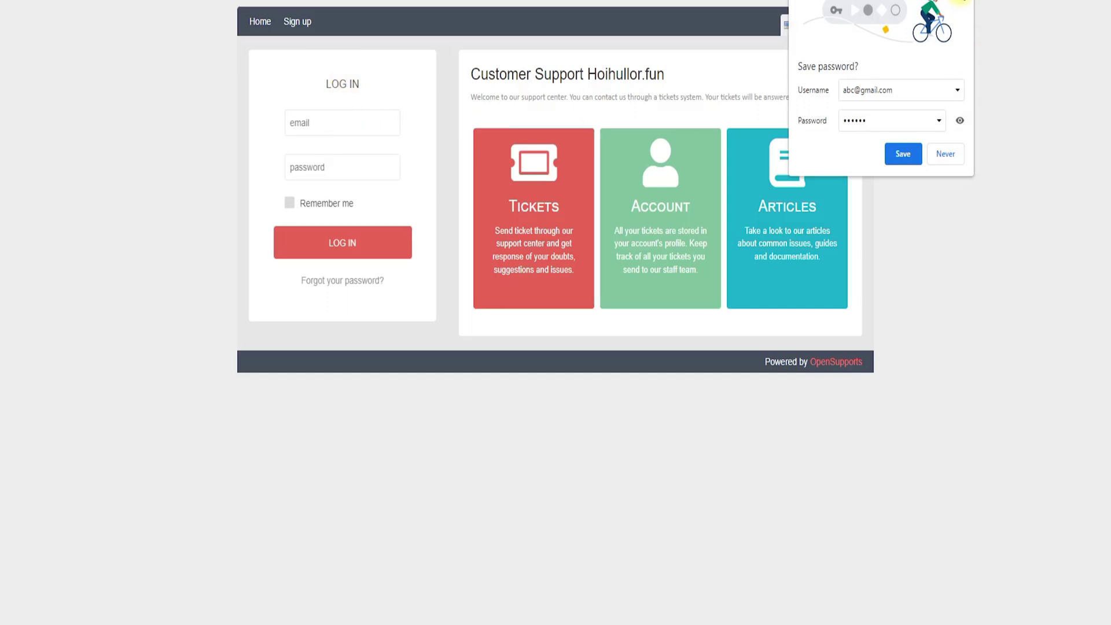
Step: Log in with the customer's email and password, letting the browser save the login
{"action": "left_click", "coordinate": [658, 158]}
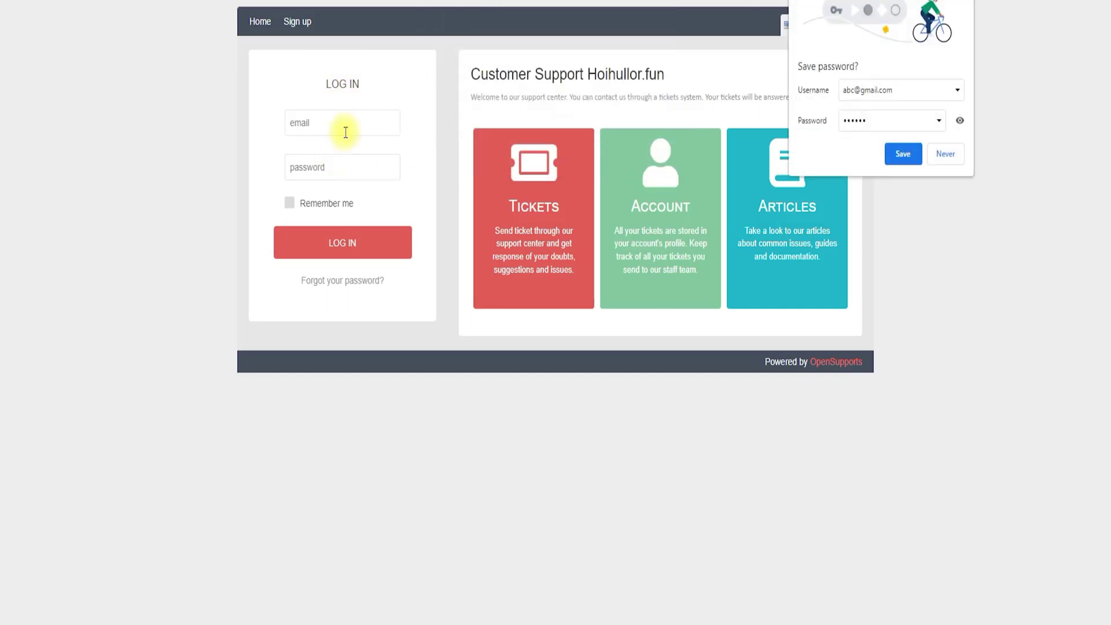
{"action": "left_click", "coordinate": [348, 128]}
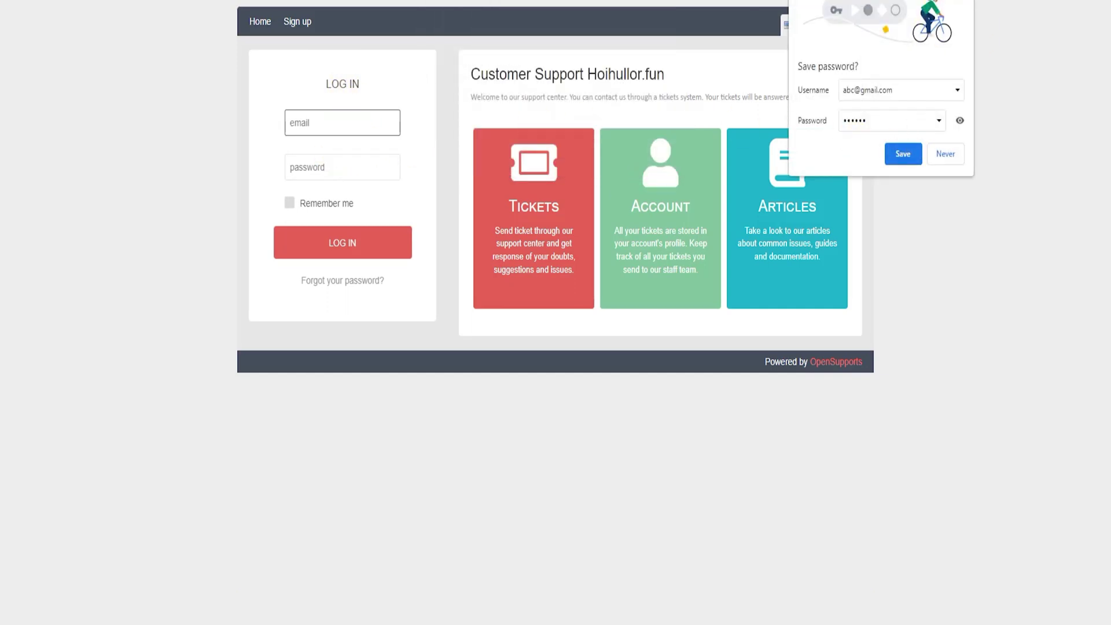
{"action": "left_click", "coordinate": [479, 114]}
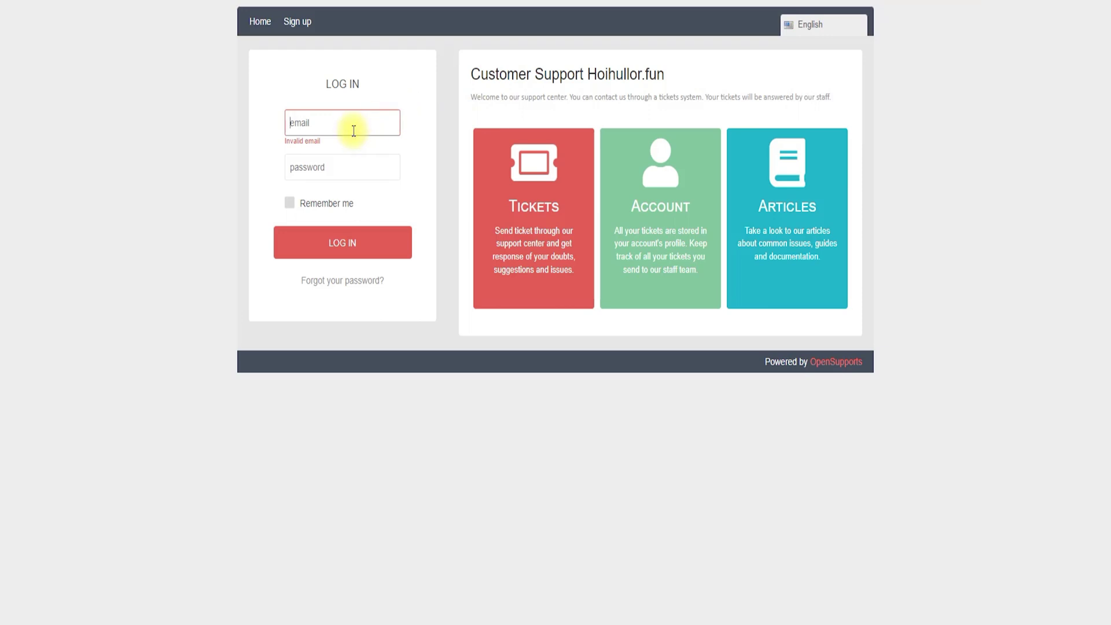
{"action": "type", "text": "abc@gmail.com"}
{"action": "key", "text": "Tab"}
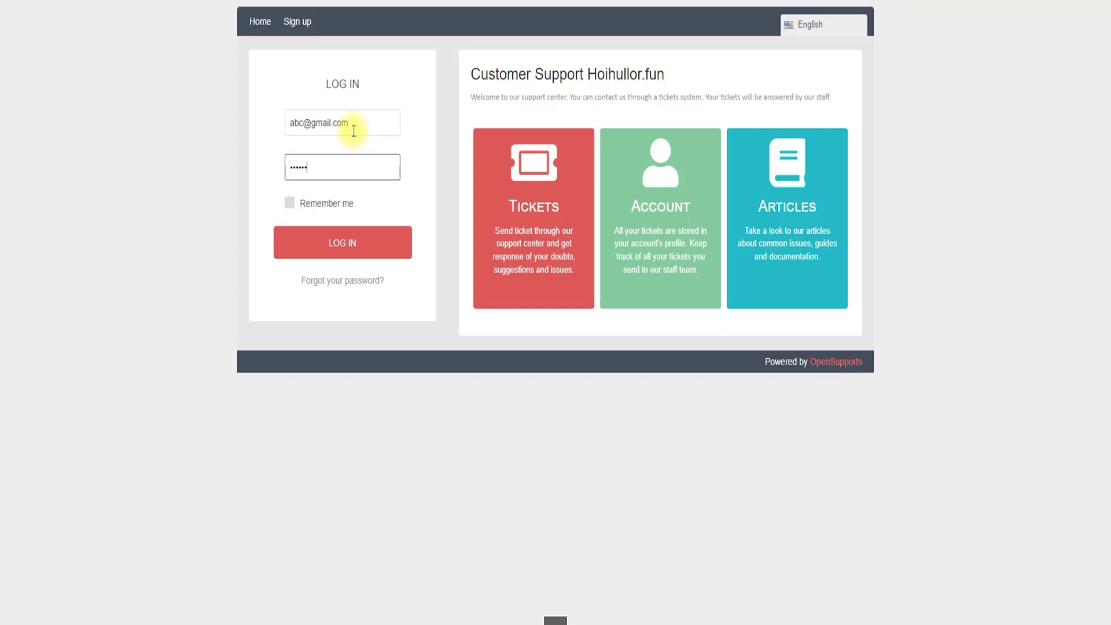
{"action": "left_click", "coordinate": [343, 242]}
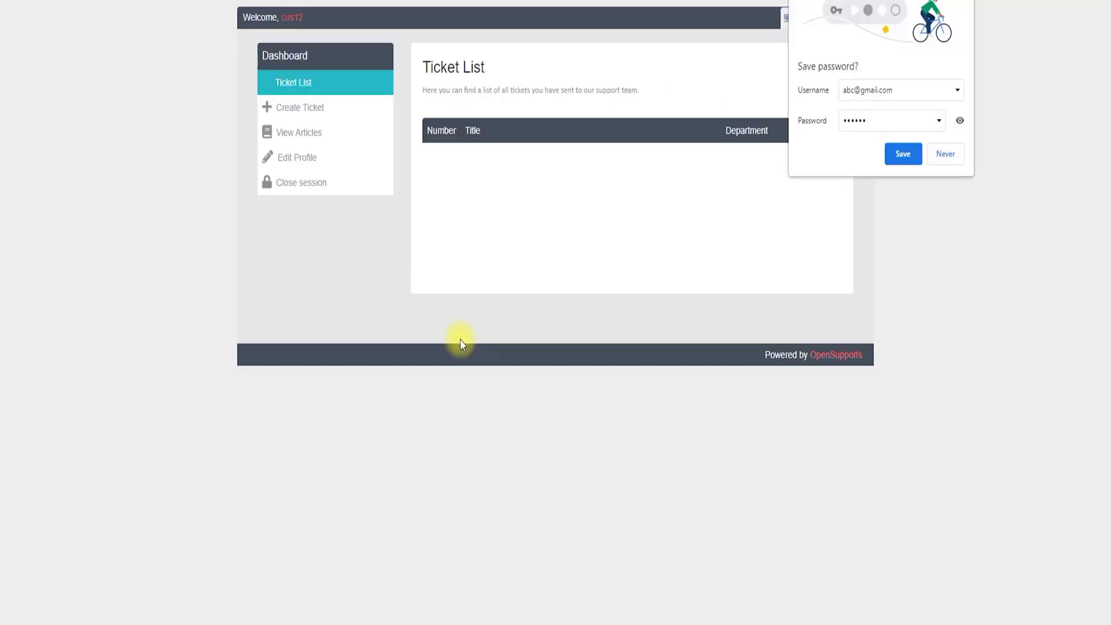
{"action": "left_click", "coordinate": [658, 155]}
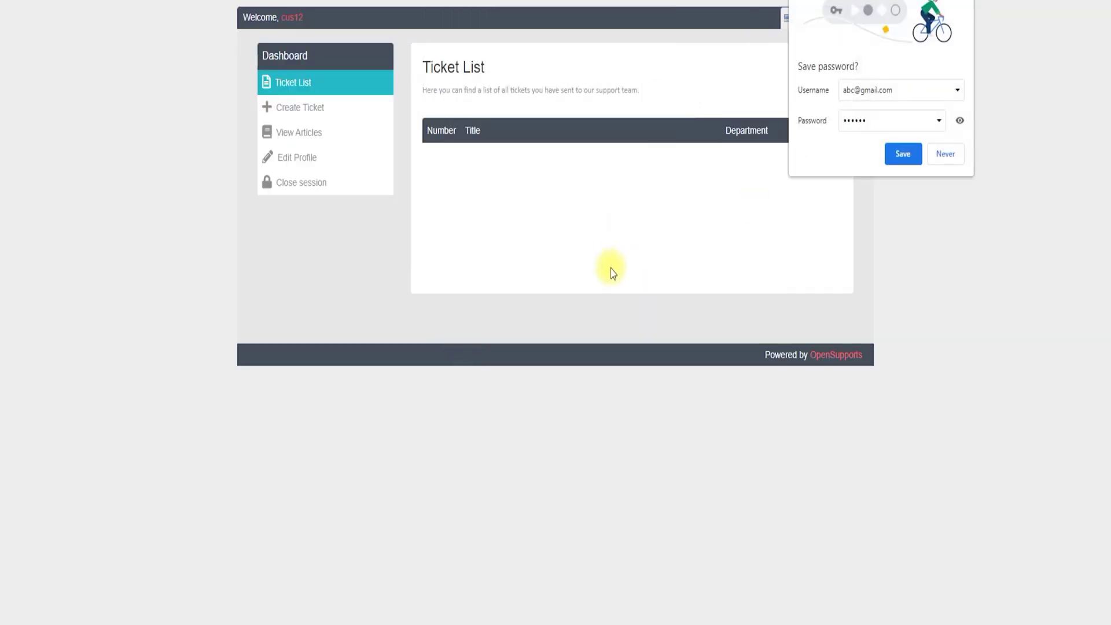
{"action": "left_click", "coordinate": [905, 154]}
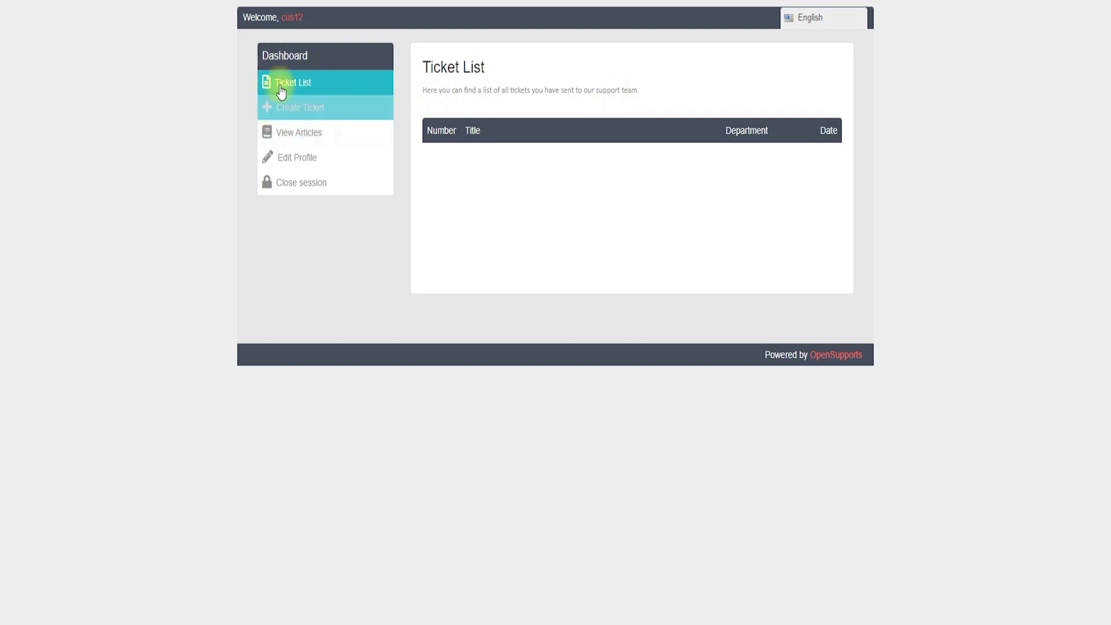
Step: Browse the Create Ticket, View Articles and Edit Profile pages, then close the session
{"action": "left_click", "coordinate": [302, 115]}
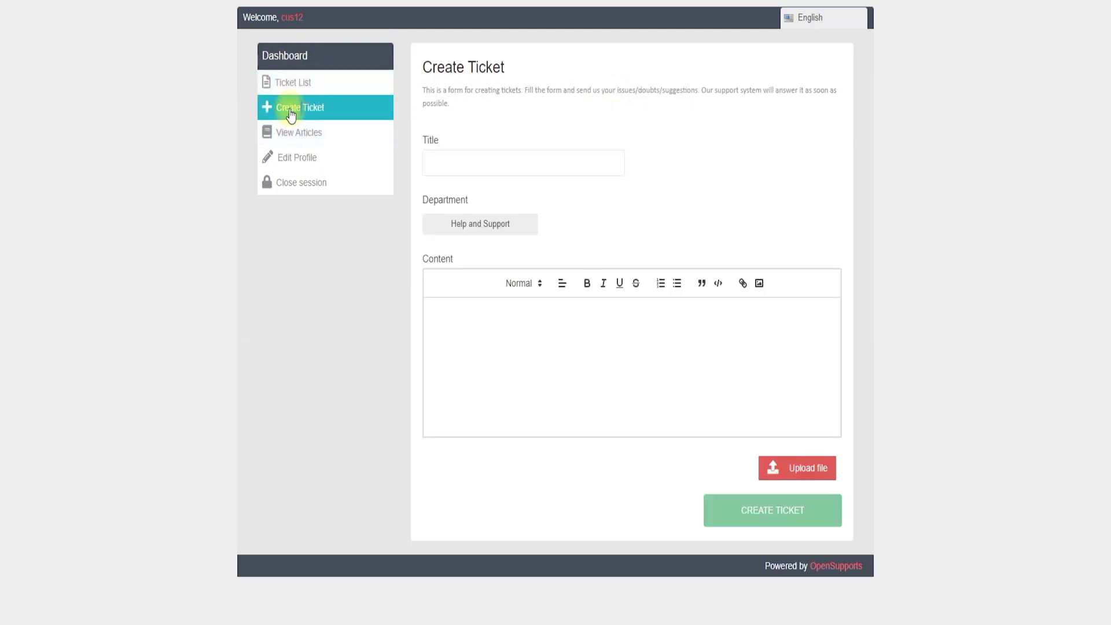
{"action": "left_click", "coordinate": [325, 133]}
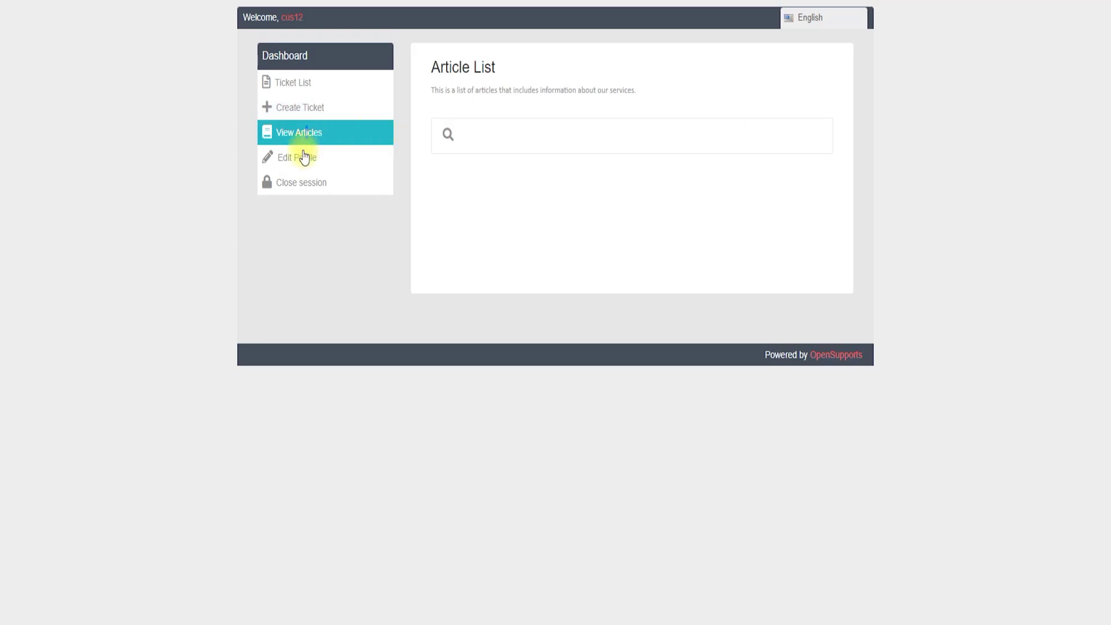
{"action": "left_click", "coordinate": [301, 154]}
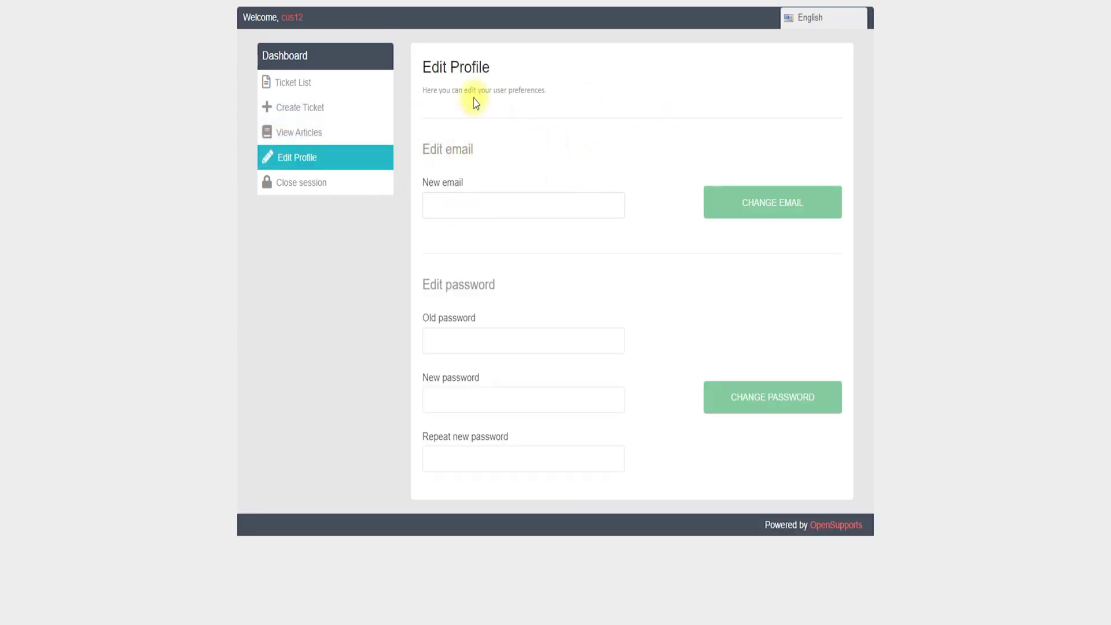
{"action": "left_click", "coordinate": [304, 193]}
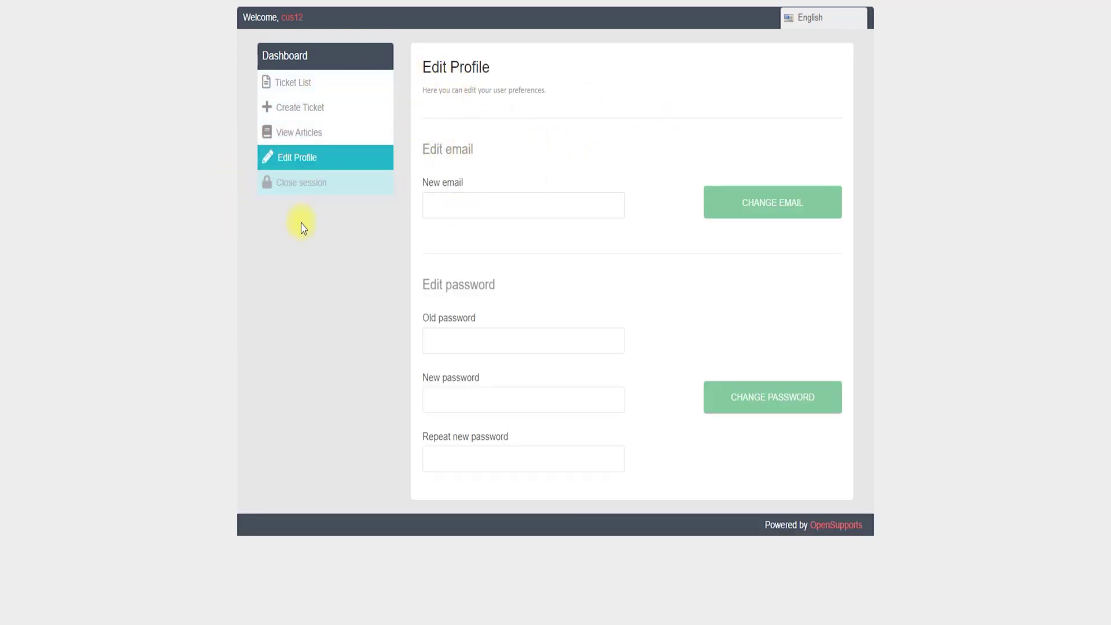
Step: Log back in with the customer's email and password and save the login in the browser
{"action": "left_click", "coordinate": [351, 123]}
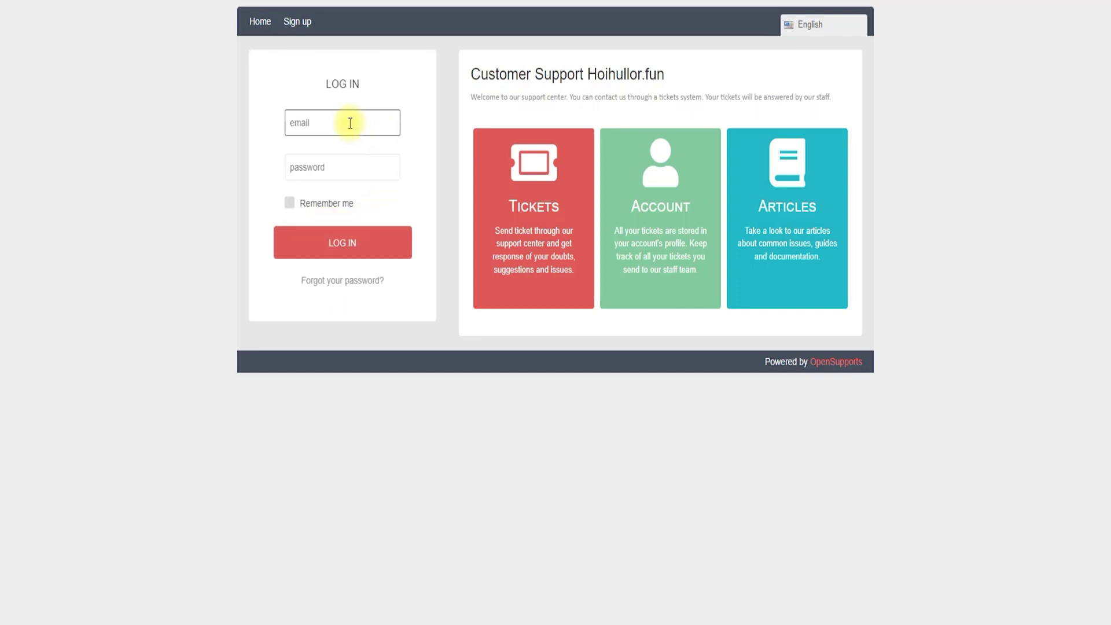
{"action": "type", "text": "abc@gmail.com"}
{"action": "key", "text": "Tab"}
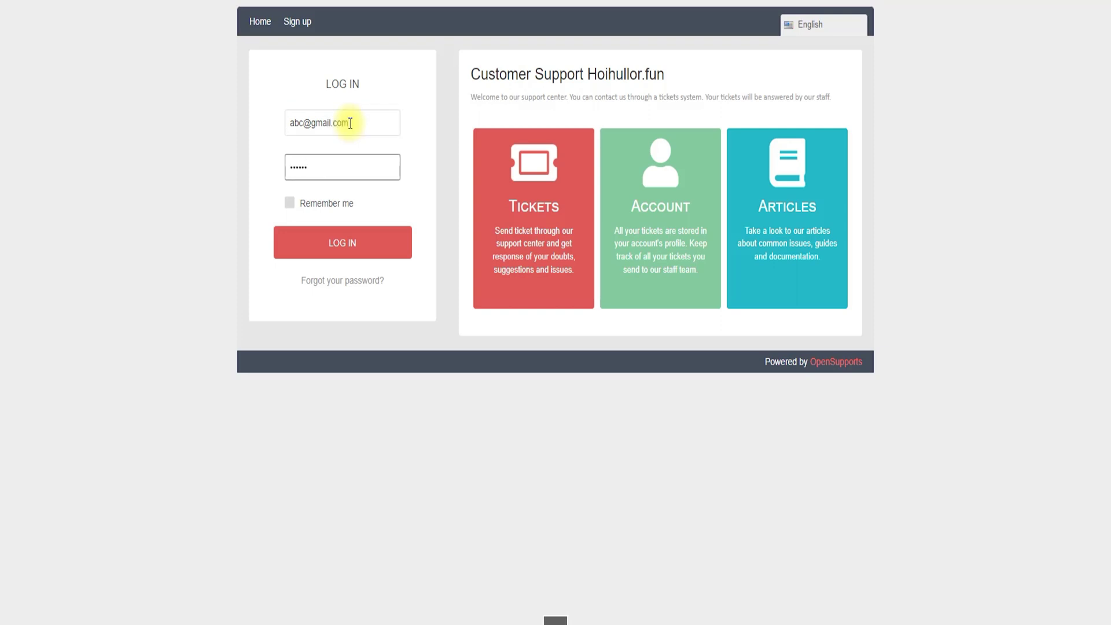
{"action": "left_click", "coordinate": [353, 241]}
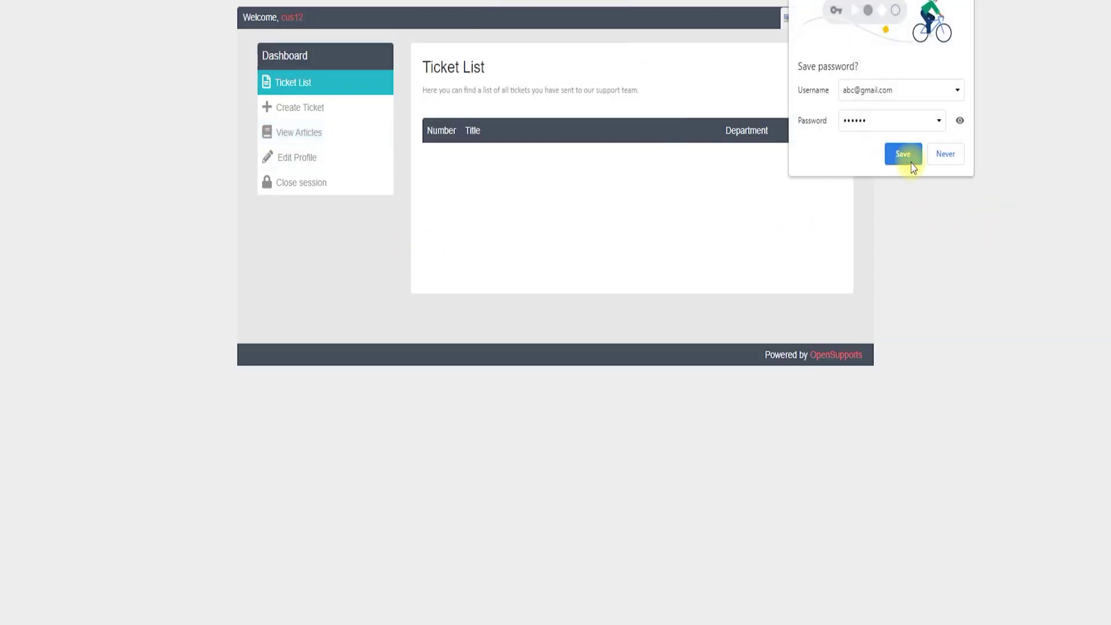
{"action": "left_click", "coordinate": [901, 154]}
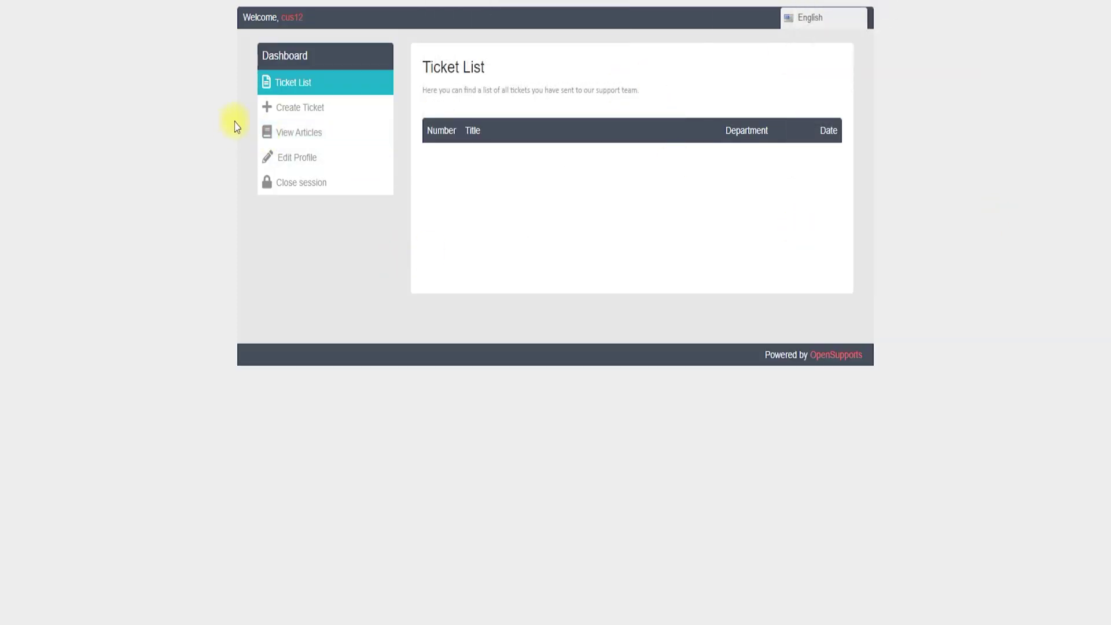
{"action": "left_click", "coordinate": [287, 107]}
Step: Fill in a ticket titled 'Demo ticket' under Help and Support with content 'demo text or demo complain'
{"action": "left_click", "coordinate": [533, 153]}
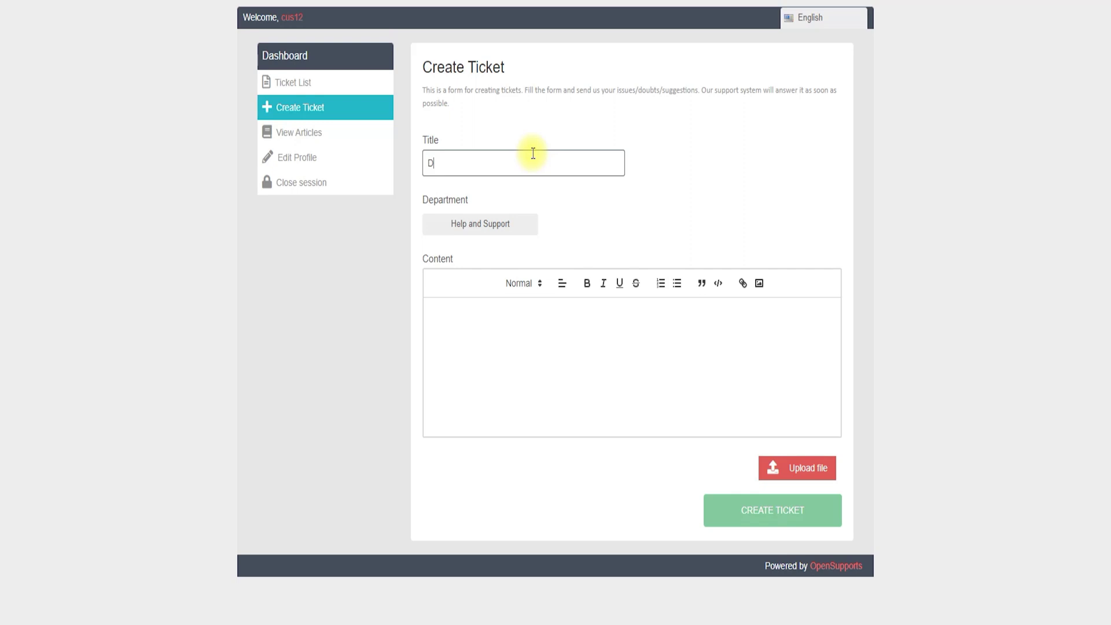
{"action": "type", "text": "Demo t"}
{"action": "key", "text": "BackSpace"}
{"action": "type", "text": "ticket"}
{"action": "left_click", "coordinate": [507, 223]}
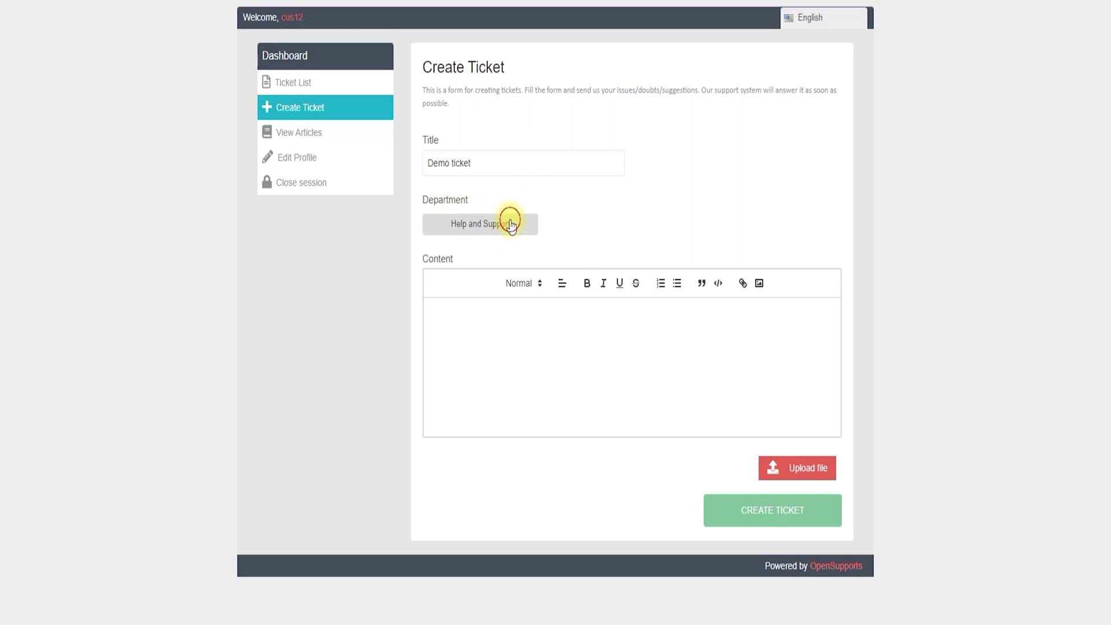
{"action": "left_click", "coordinate": [687, 232]}
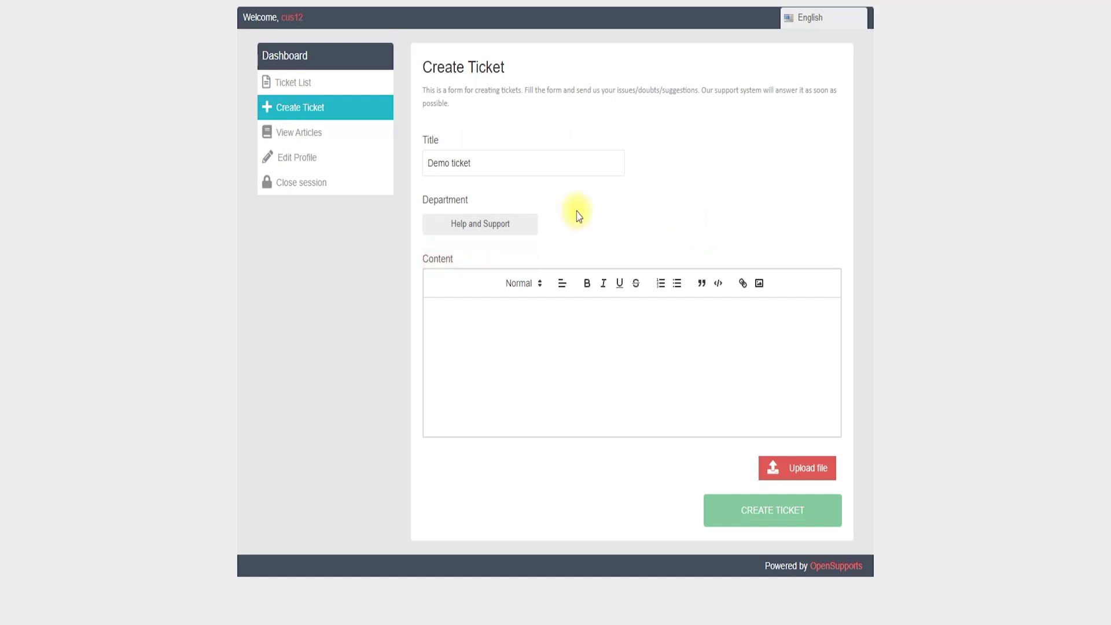
{"action": "left_click", "coordinate": [610, 342]}
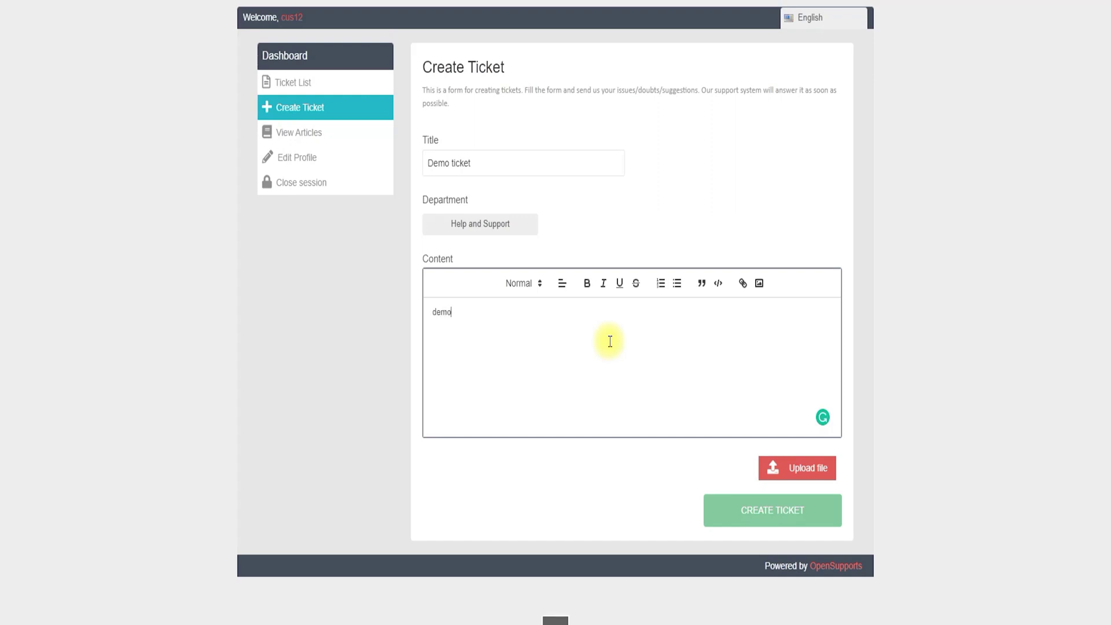
{"action": "type", "text": "demo text or demo complain"}
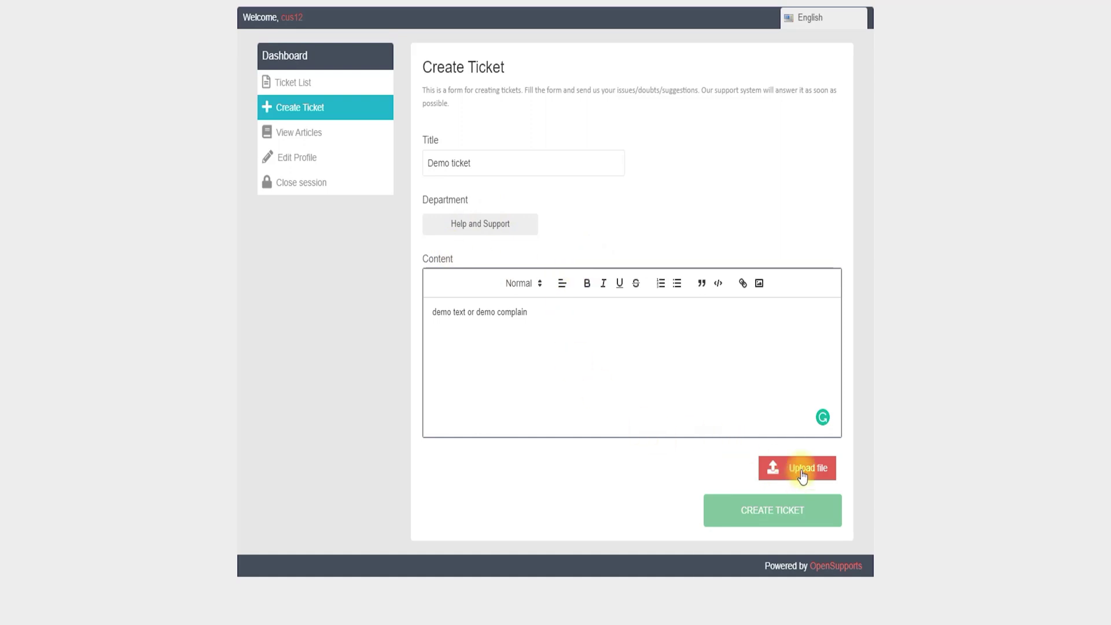
Step: Attach the image 6012ea0f8f9ac and create the ticket
{"action": "left_click", "coordinate": [767, 480]}
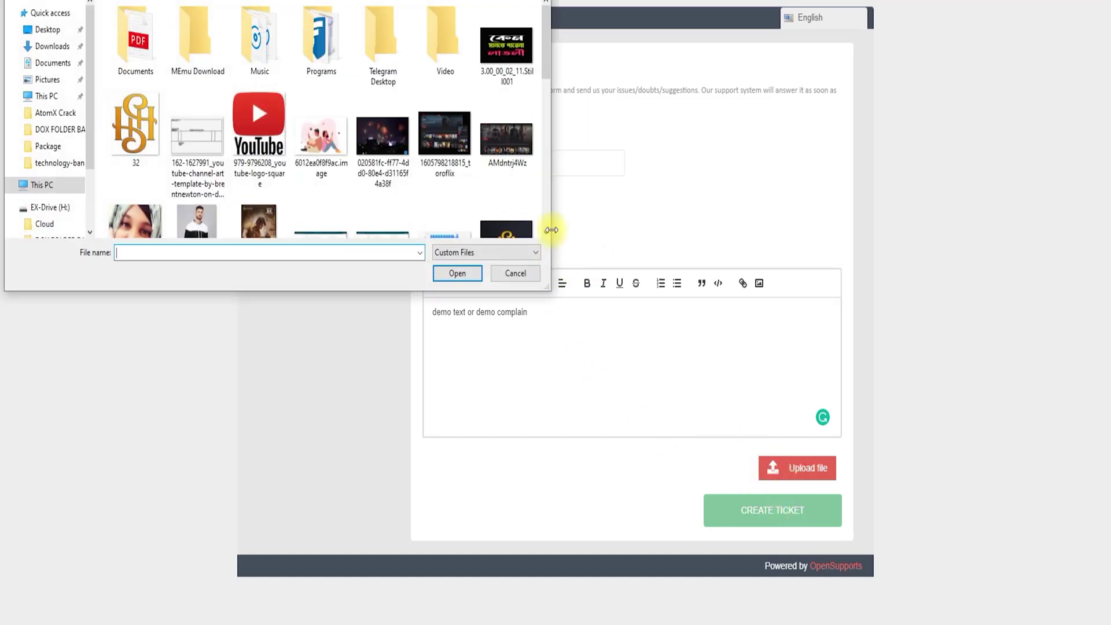
{"action": "left_click", "coordinate": [312, 152]}
{"action": "left_click", "coordinate": [457, 273]}
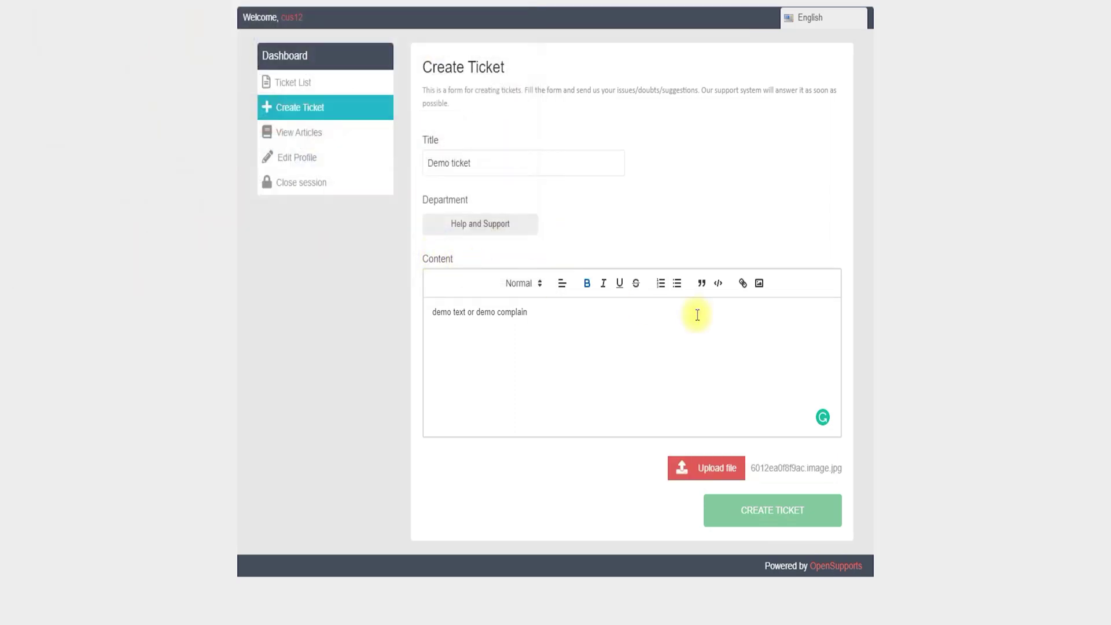
{"action": "left_click", "coordinate": [773, 516]}
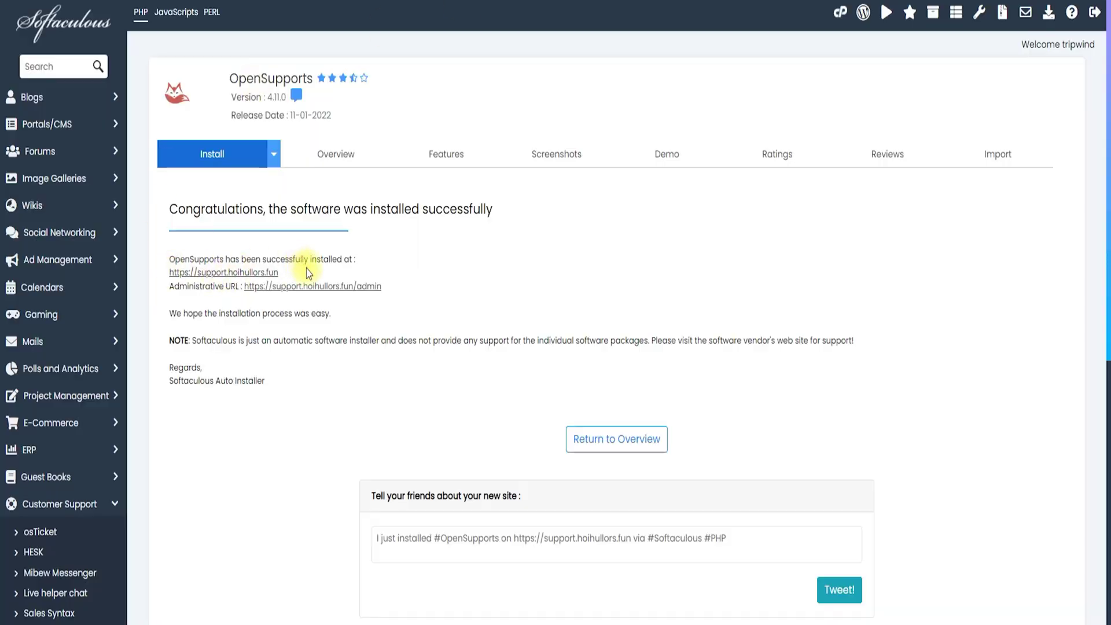
{"action": "right_click", "coordinate": [350, 286]}
{"action": "left_click", "coordinate": [381, 298]}
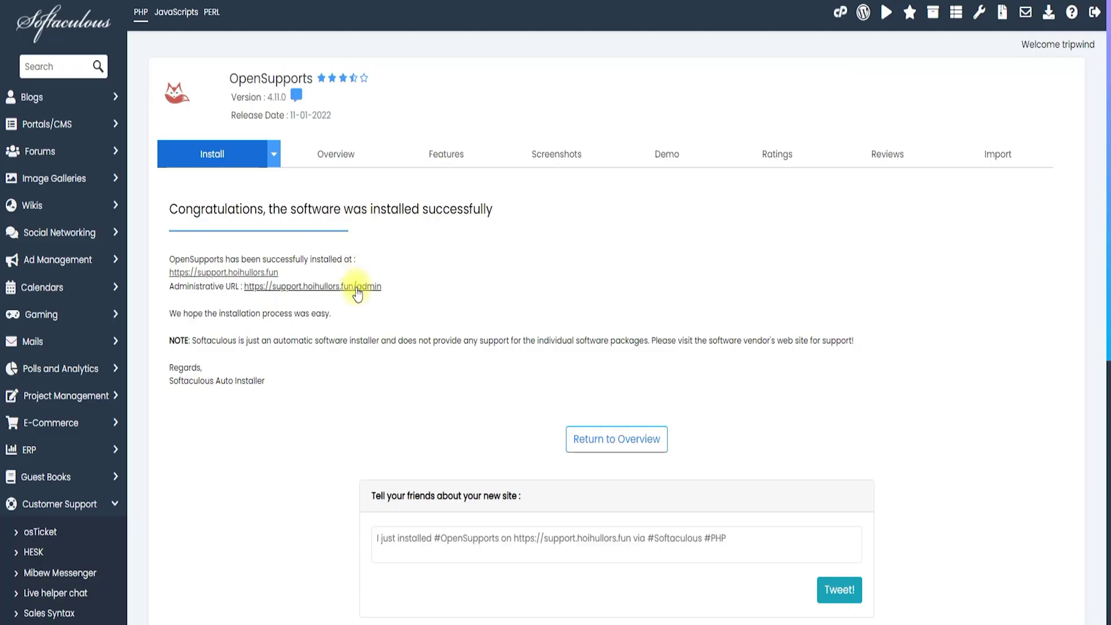
{"action": "right_click", "coordinate": [356, 286]}
{"action": "left_click", "coordinate": [386, 299]}
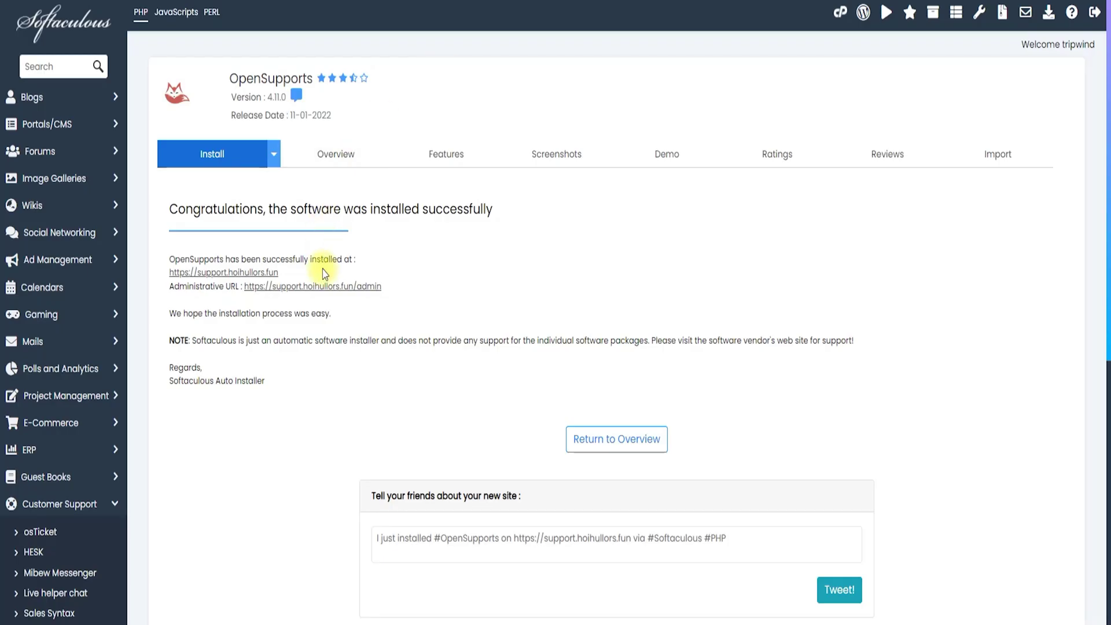
{"action": "right_click", "coordinate": [330, 288]}
{"action": "left_click", "coordinate": [413, 323]}
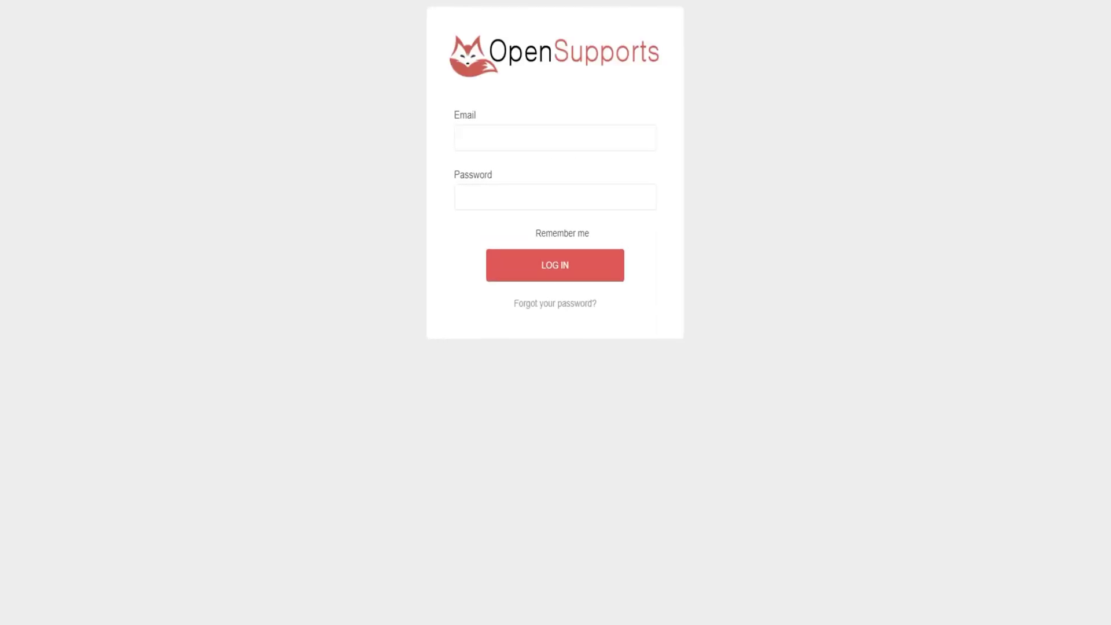
Step: Log into the staff panel by pasting the admin email and password
{"action": "left_click", "coordinate": [508, 133]}
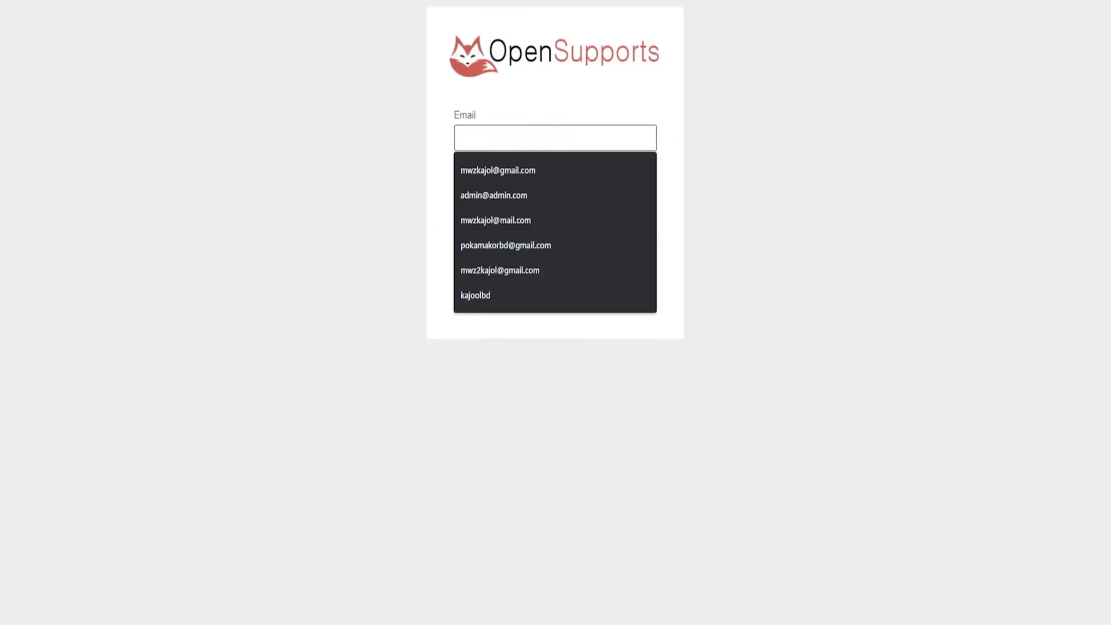
{"action": "left_click", "coordinate": [859, 244]}
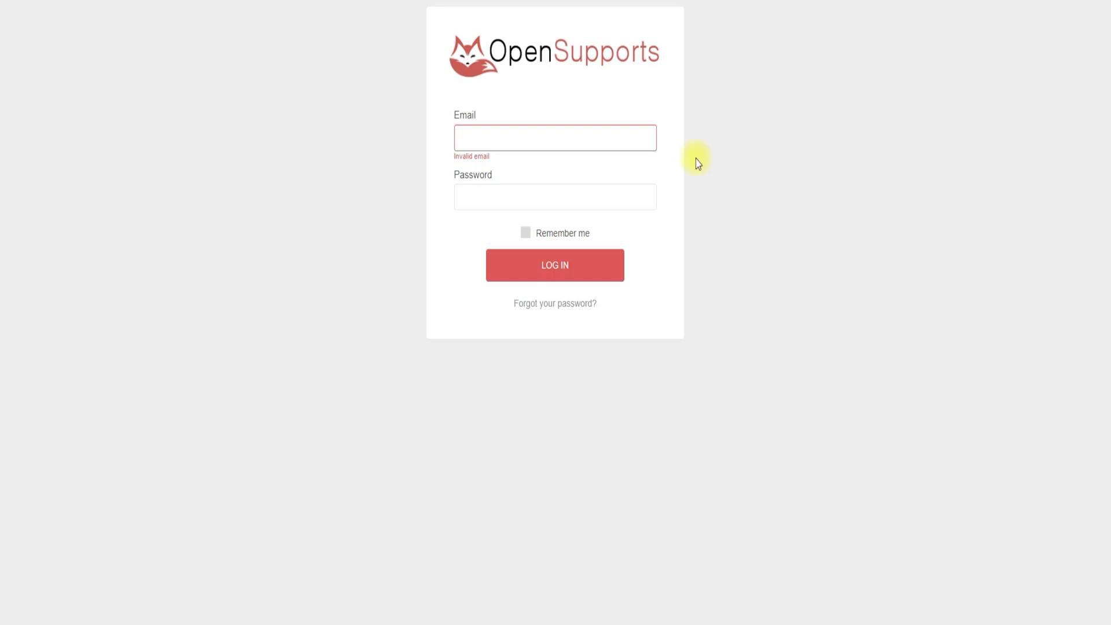
{"action": "left_click", "coordinate": [534, 141]}
{"action": "key", "text": "ctrl+v"}
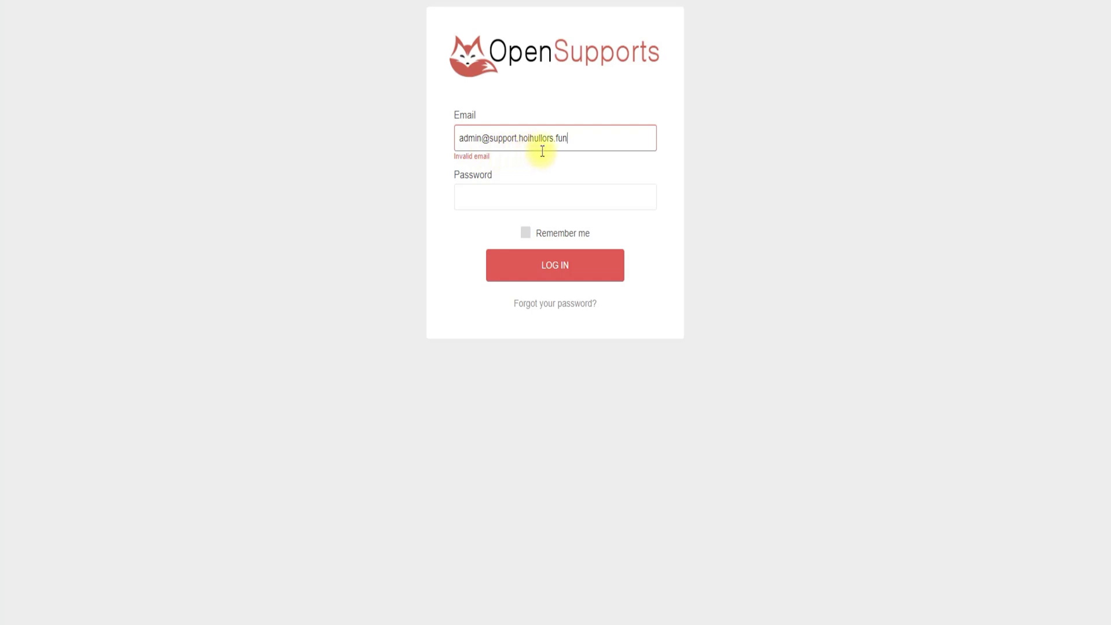
{"action": "left_click", "coordinate": [574, 199]}
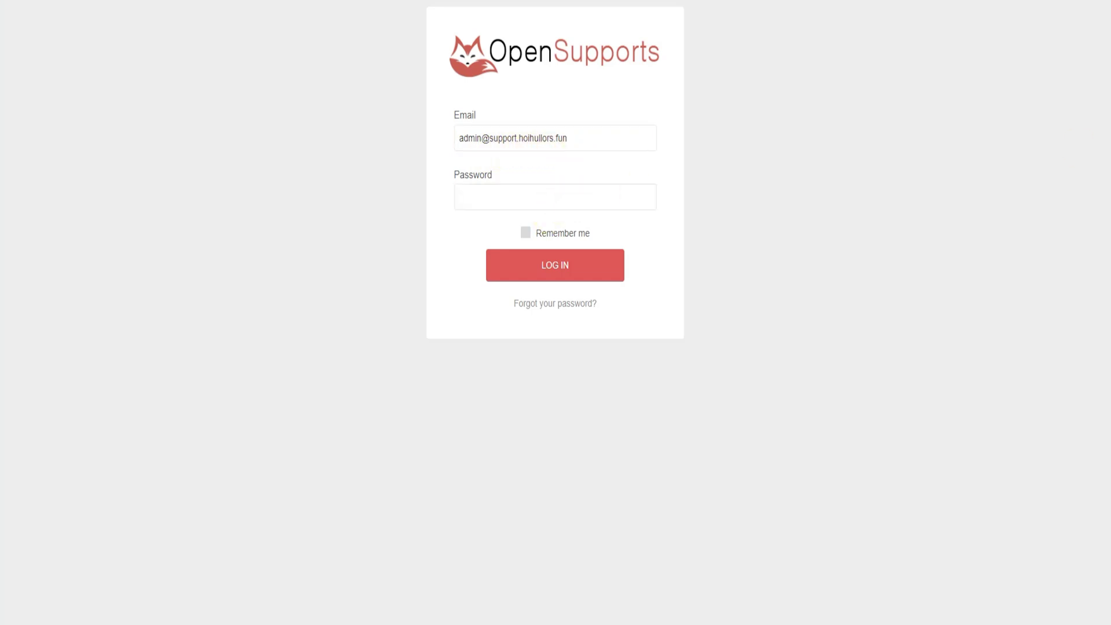
{"action": "left_click", "coordinate": [534, 194]}
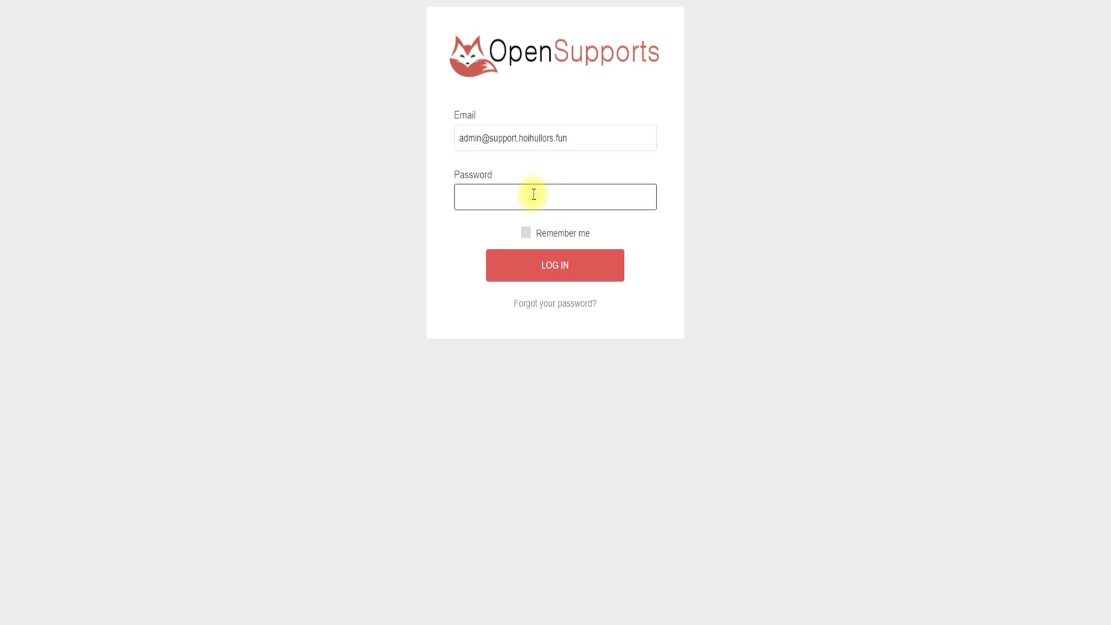
{"action": "key", "text": "ctrl+v"}
{"action": "left_click", "coordinate": [532, 262]}
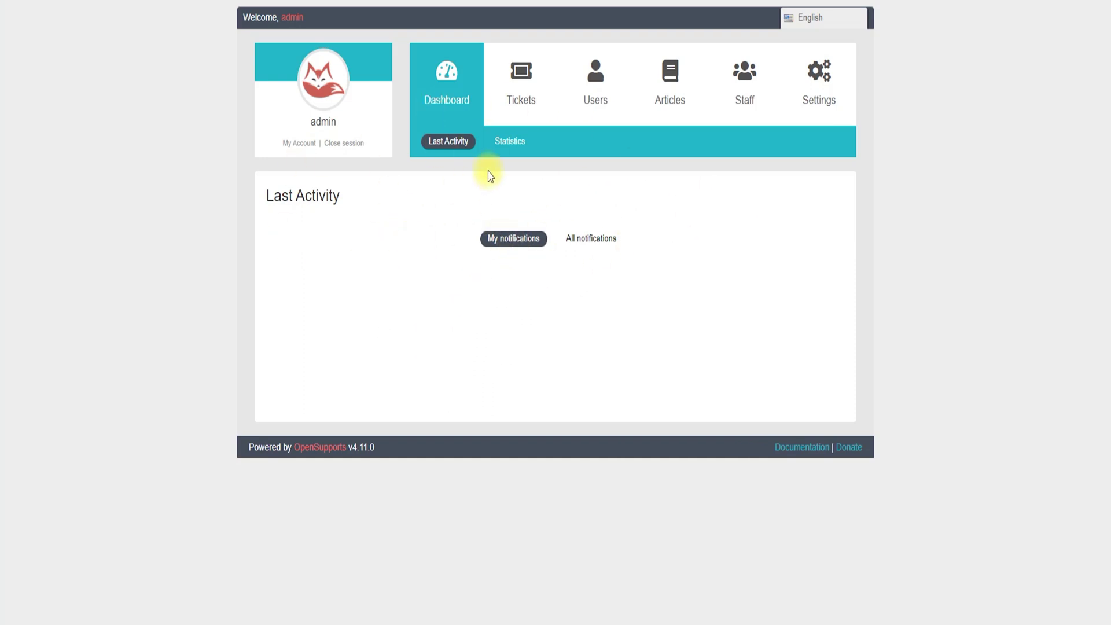
Step: Show all Dashboard notifications and open the signed-up customer's User #1 profile
{"action": "left_click", "coordinate": [585, 243]}
{"action": "left_click", "coordinate": [539, 234]}
{"action": "left_click", "coordinate": [581, 243]}
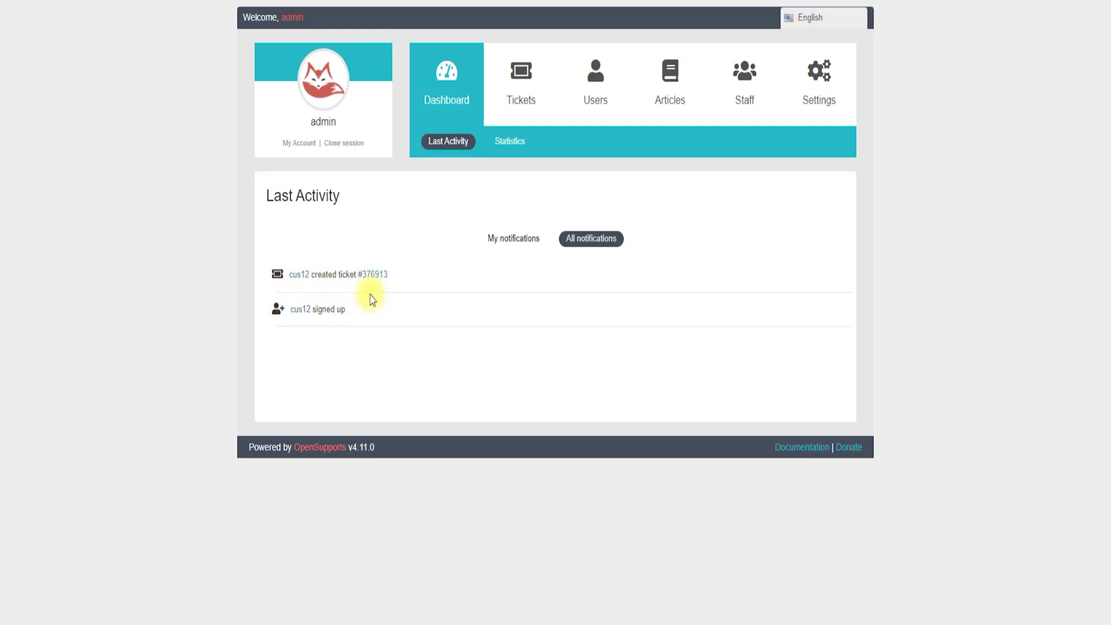
{"action": "left_click", "coordinate": [303, 313]}
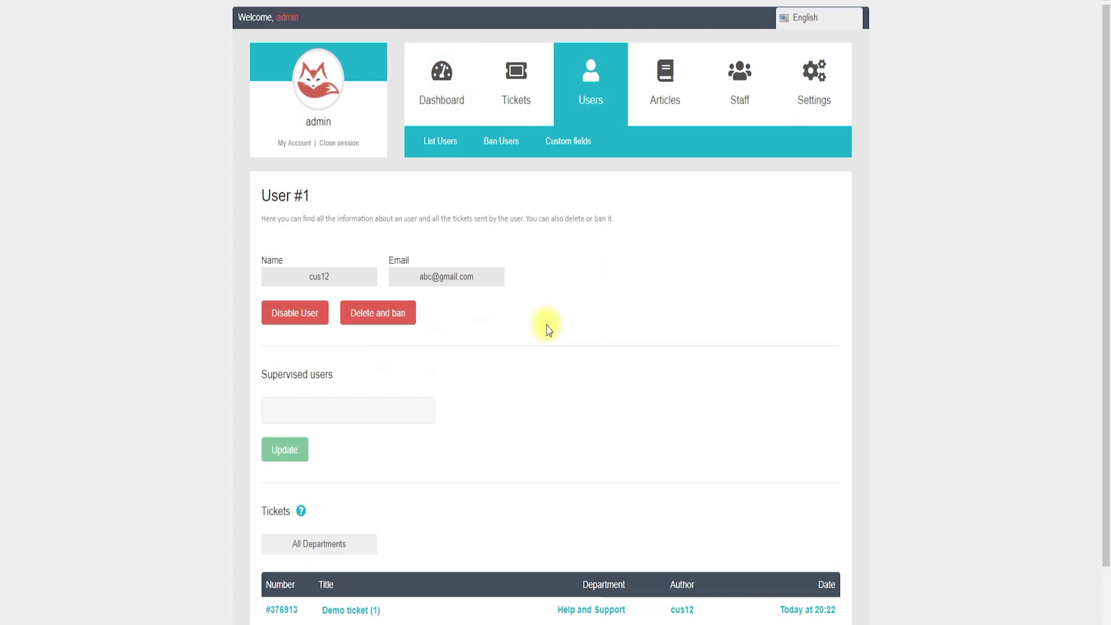
{"action": "scroll", "coordinate": [549, 328], "scroll_direction": "down", "scroll_amount": 1}
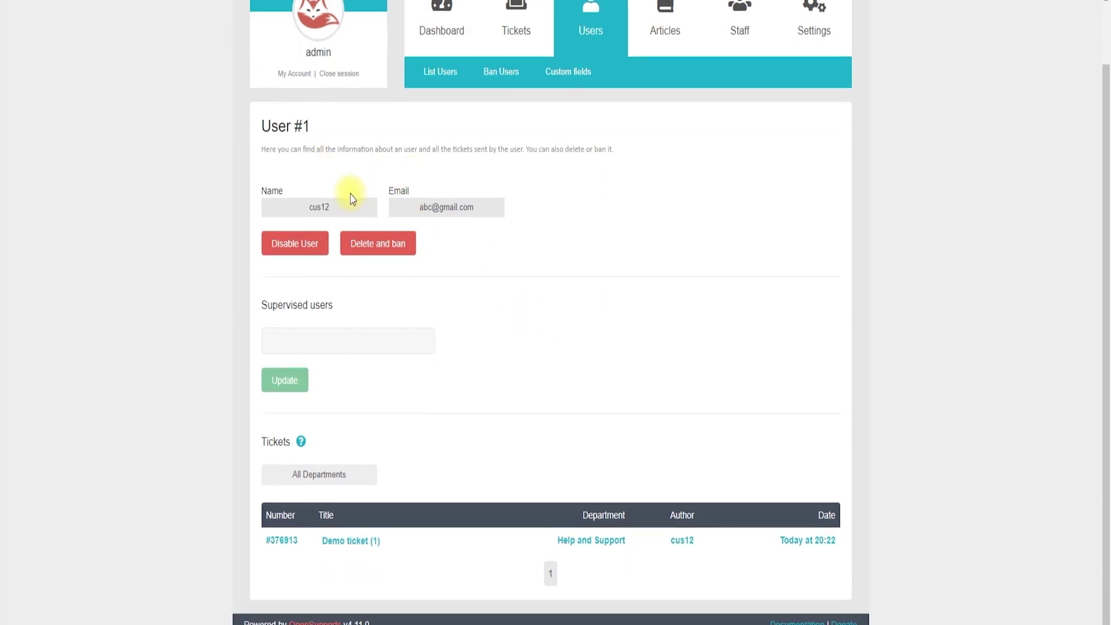
{"action": "scroll", "coordinate": [443, 318], "scroll_direction": "up", "scroll_amount": 1}
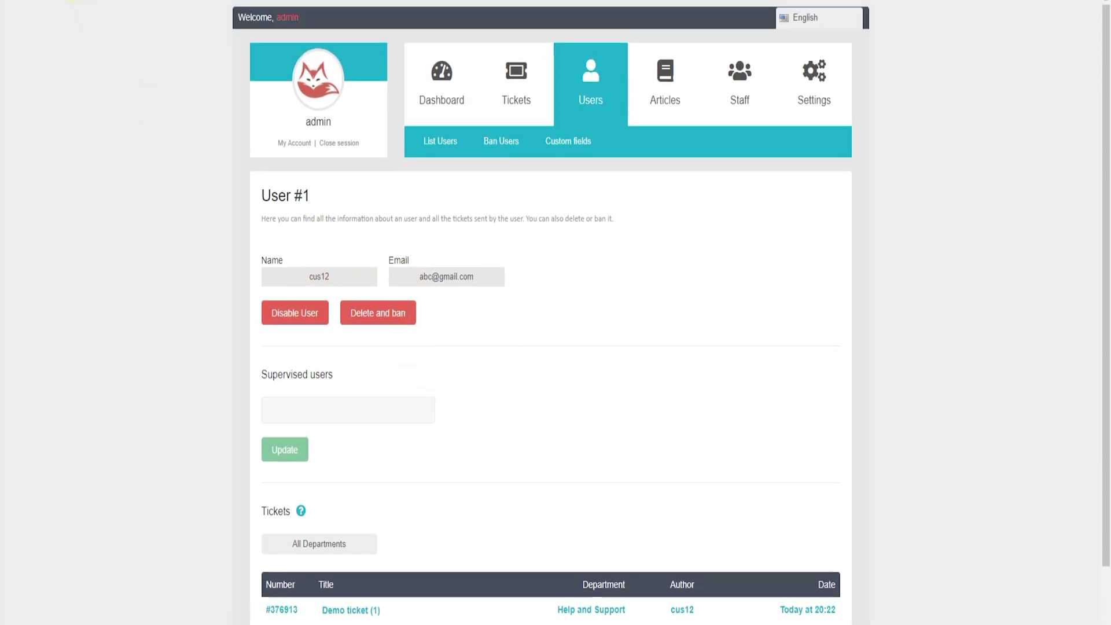
{"action": "key", "text": "alt+Left"}
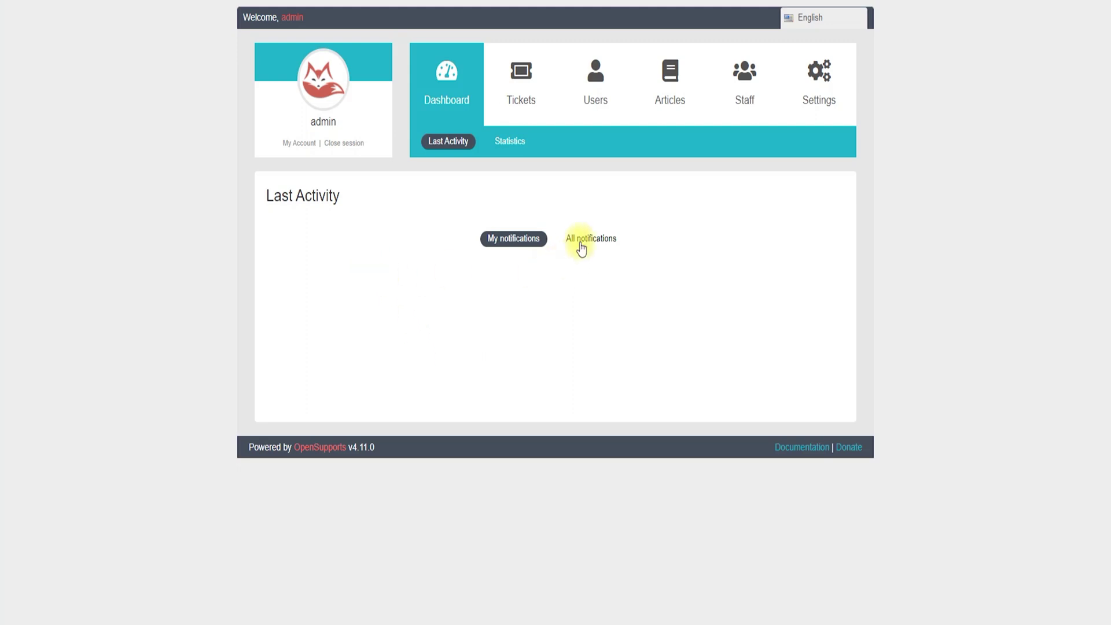
Step: Reopen User #1 from all notifications and open its Demo ticket #376913
{"action": "left_click", "coordinate": [579, 244]}
{"action": "left_click", "coordinate": [298, 278]}
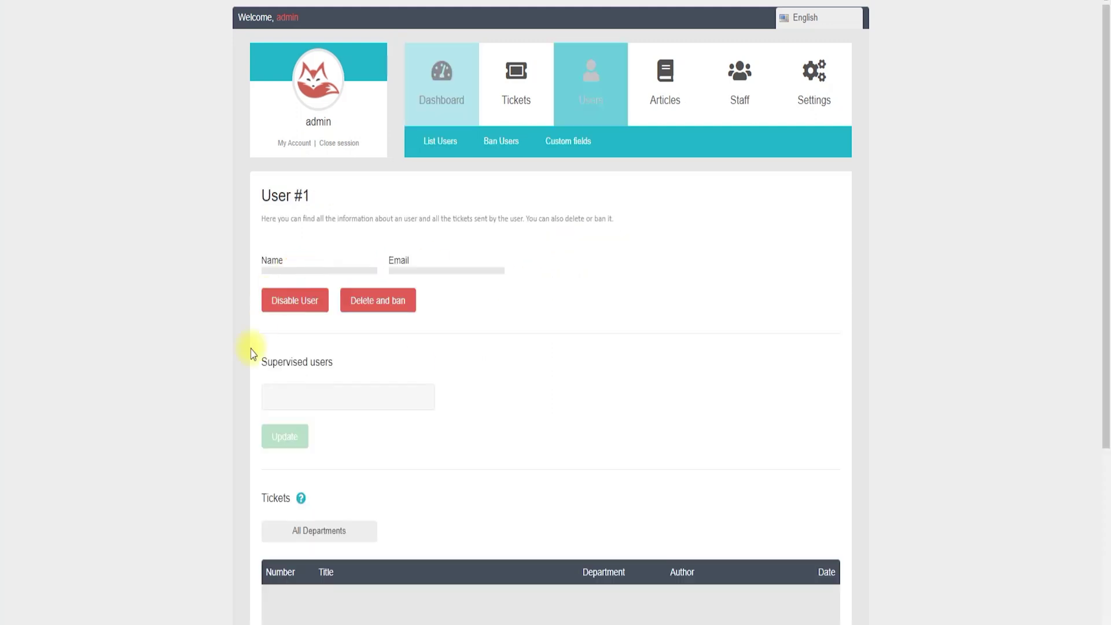
{"action": "scroll", "coordinate": [571, 347], "scroll_direction": "down", "scroll_amount": 2}
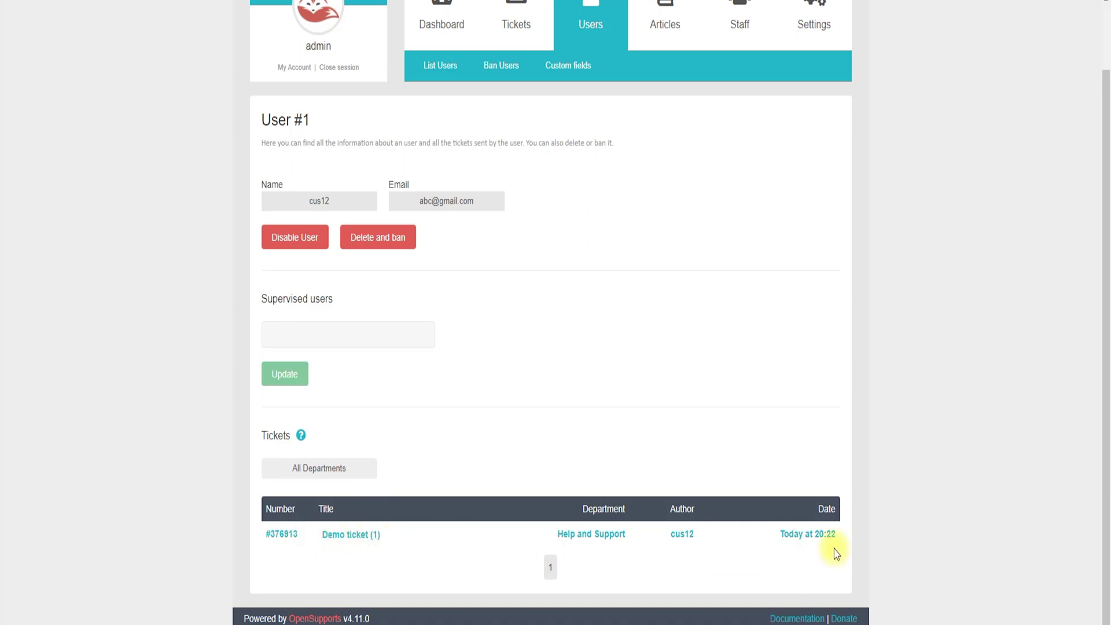
{"action": "left_click", "coordinate": [348, 535]}
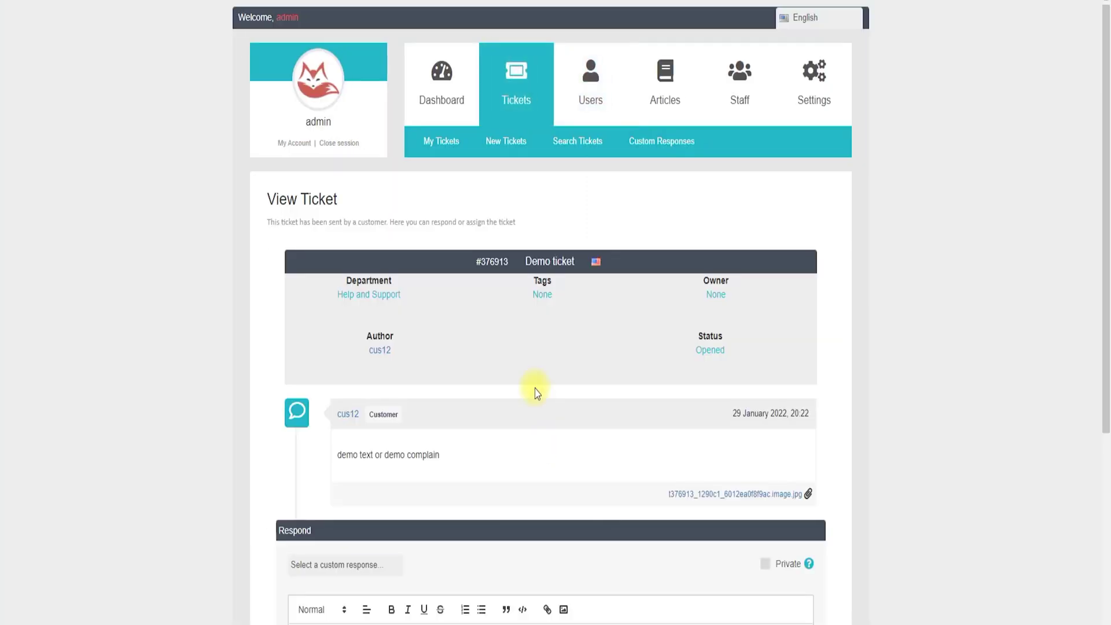
{"action": "scroll", "coordinate": [531, 368], "scroll_direction": "down", "scroll_amount": 5}
{"action": "scroll", "coordinate": [528, 384], "scroll_direction": "up", "scroll_amount": 4}
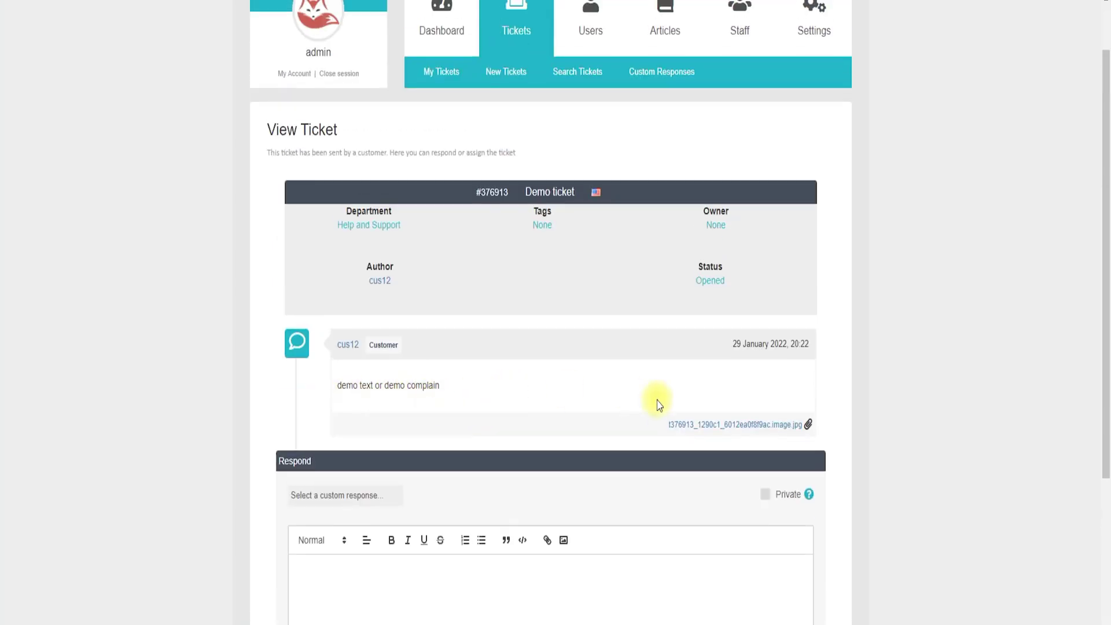
{"action": "scroll", "coordinate": [658, 402], "scroll_direction": "down", "scroll_amount": 2}
{"action": "scroll", "coordinate": [658, 403], "scroll_direction": "down", "scroll_amount": 2}
Step: Post 'reply' as the staff response on Demo ticket #376913
{"action": "left_click", "coordinate": [560, 399]}
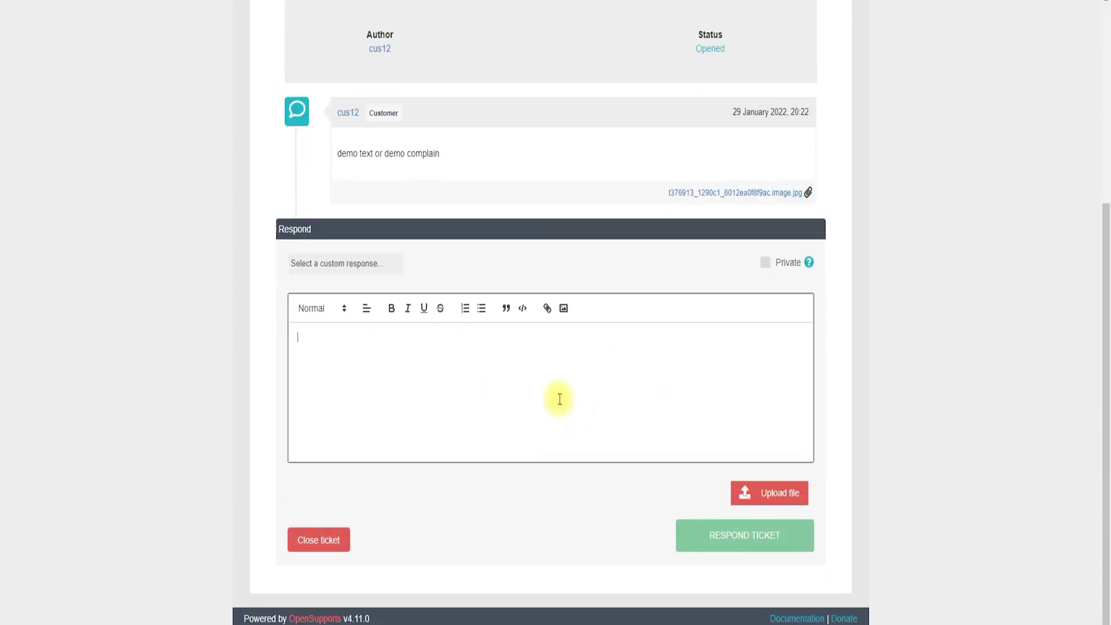
{"action": "type", "text": "reply"}
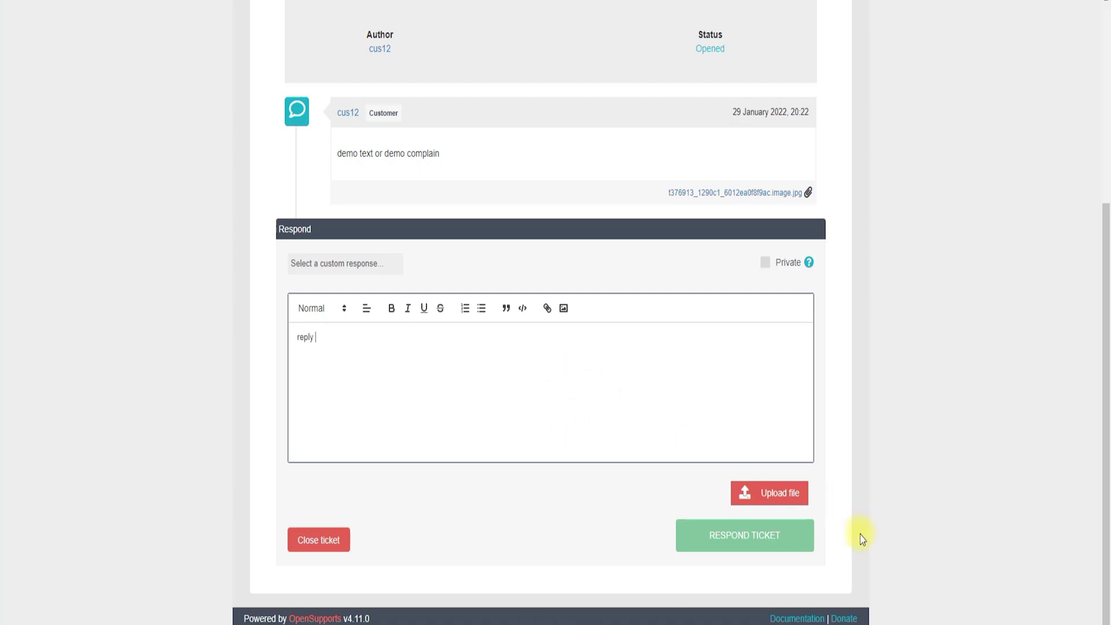
{"action": "left_click", "coordinate": [789, 547]}
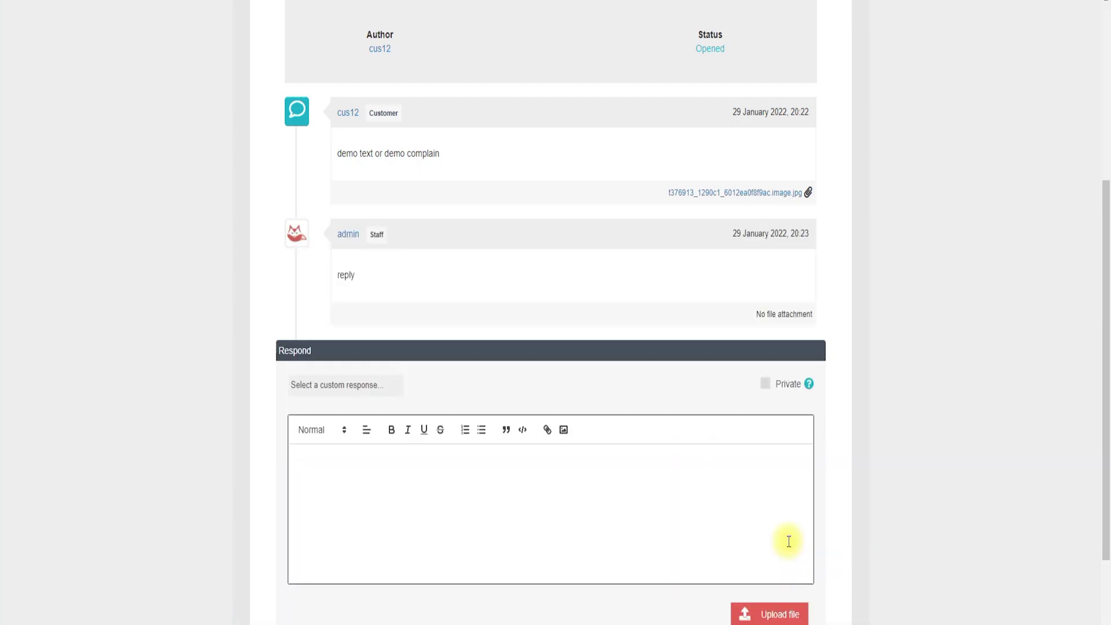
{"action": "scroll", "coordinate": [615, 436], "scroll_direction": "up", "scroll_amount": 5}
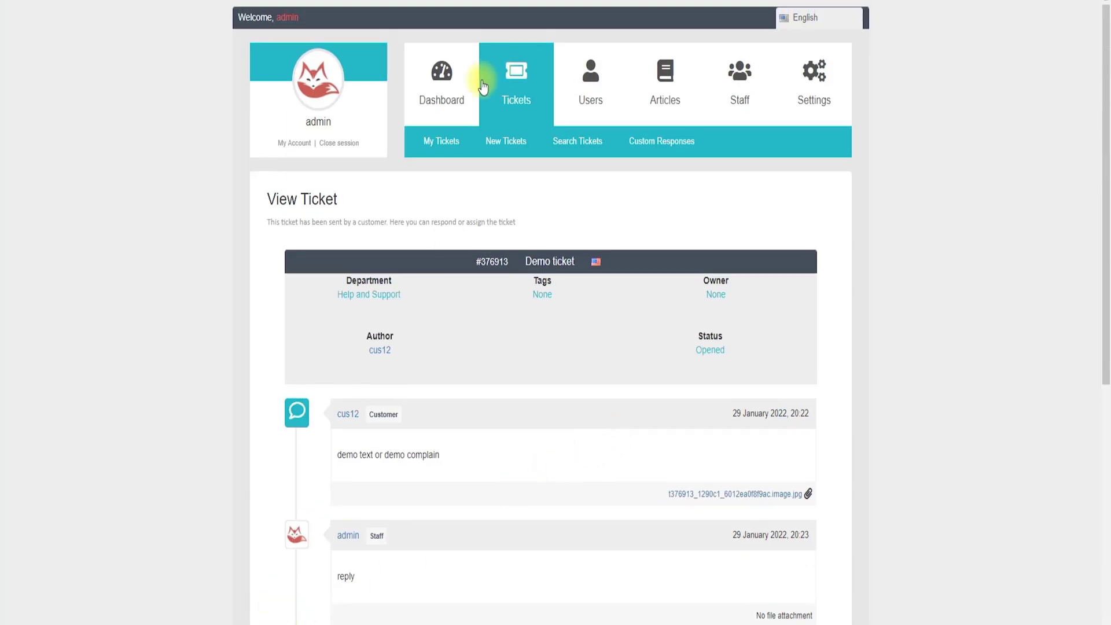
{"action": "mouse_move", "coordinate": [157, 620]}
{"action": "left_click", "coordinate": [92, 579]}
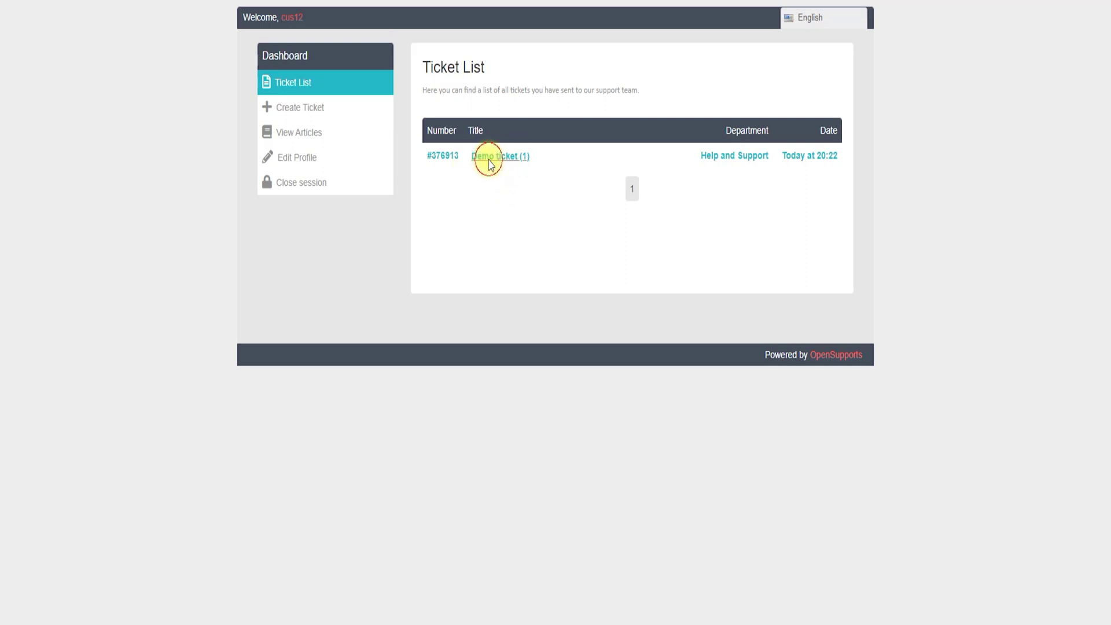
Step: Confirm the reply on the customer's Demo ticket, then view the attached image from the staff ticket
{"action": "left_click", "coordinate": [487, 156]}
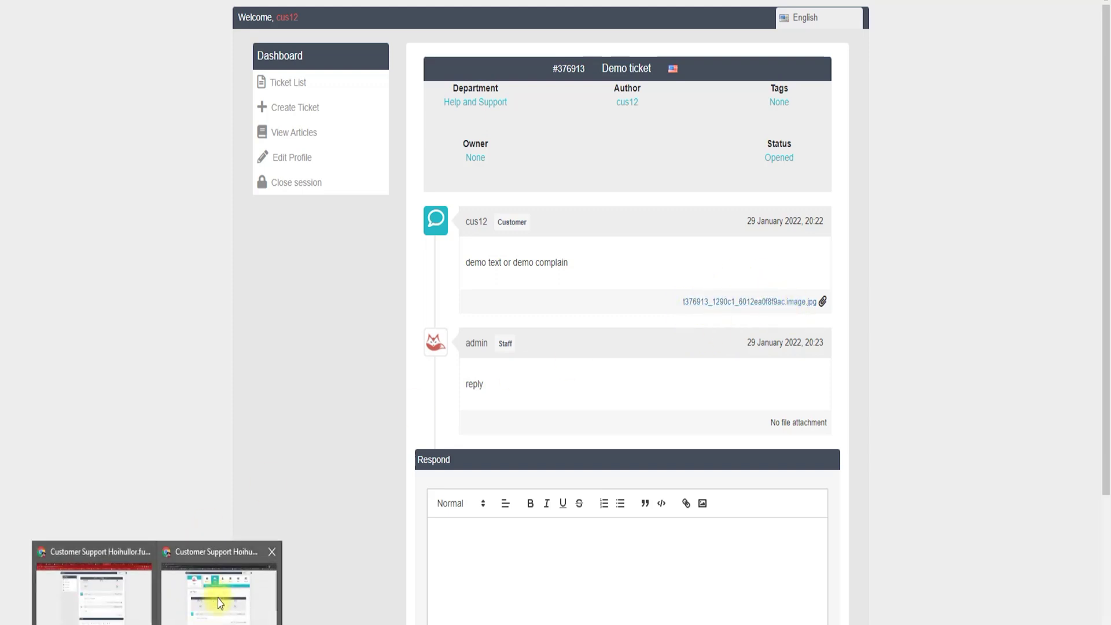
{"action": "left_click", "coordinate": [236, 588]}
{"action": "scroll", "coordinate": [837, 441], "scroll_direction": "down", "scroll_amount": 2}
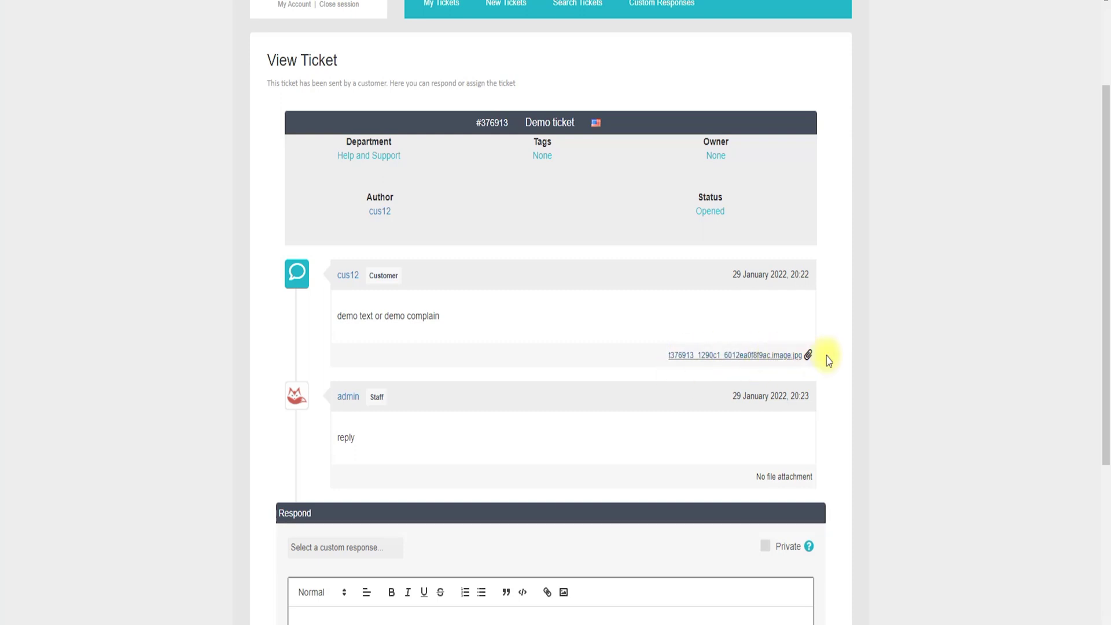
{"action": "left_click", "coordinate": [767, 362]}
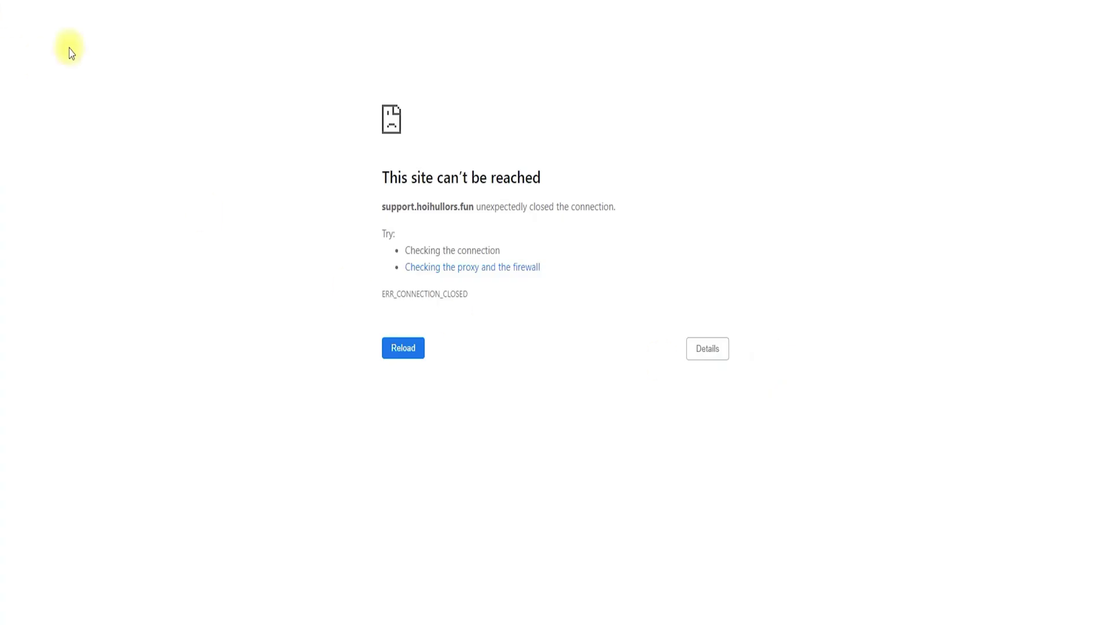
{"action": "left_click", "coordinate": [54, 1]}
{"action": "scroll", "coordinate": [701, 388], "scroll_direction": "up", "scroll_amount": 3}
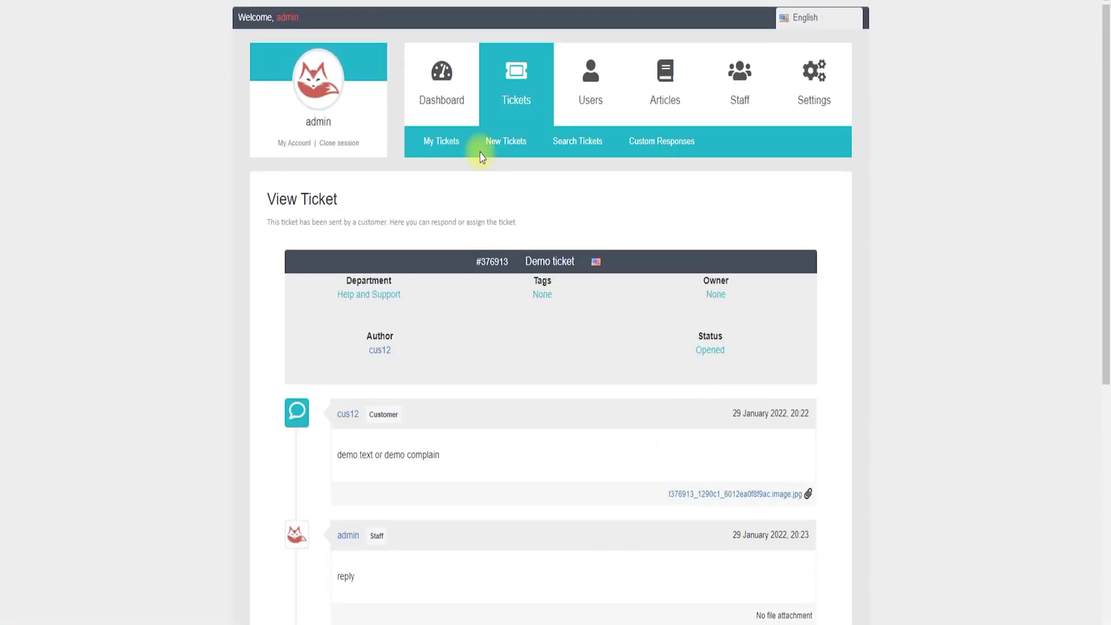
Step: Pass through the Users list, showing one customer, to the empty Article List
{"action": "left_click", "coordinate": [591, 80]}
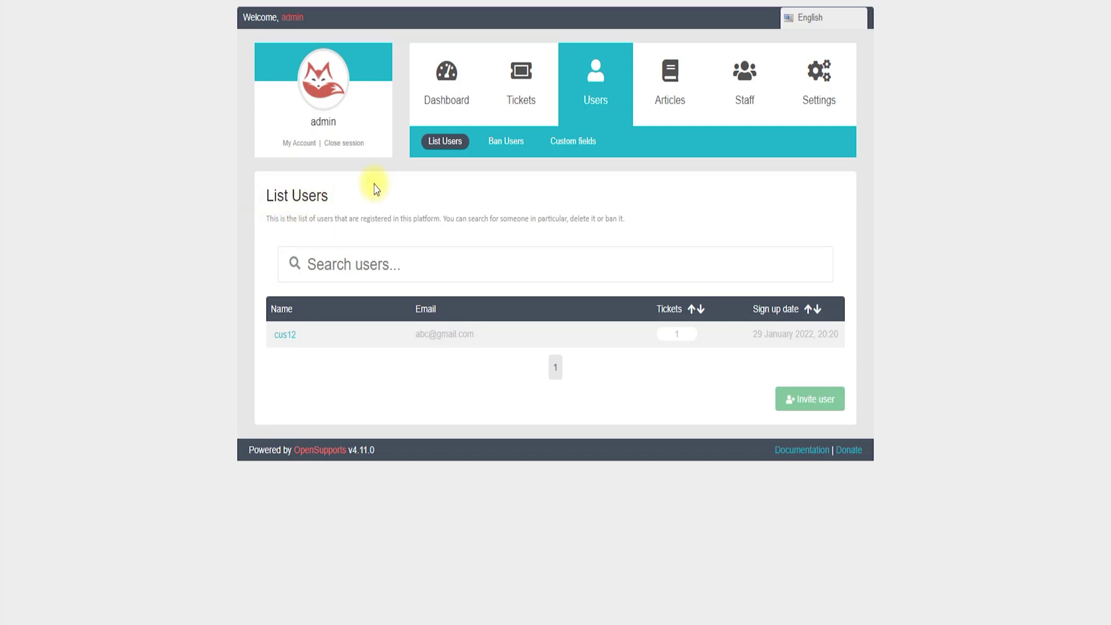
{"action": "left_click", "coordinate": [674, 68]}
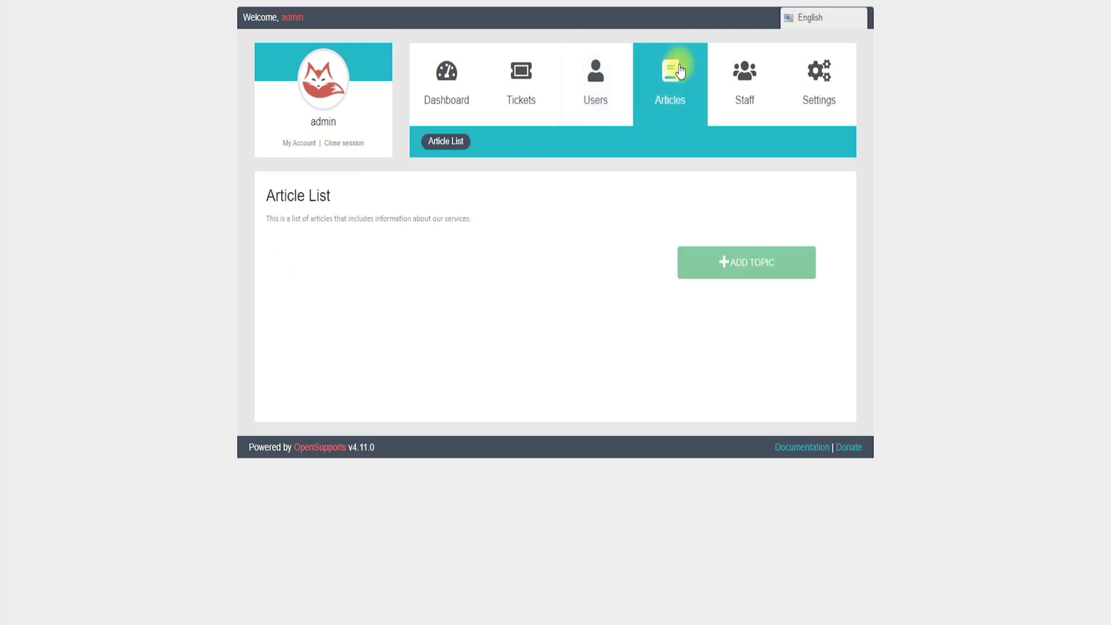
Step: Add an article topic titled 'Biling' to the Article List
{"action": "left_click", "coordinate": [746, 263]}
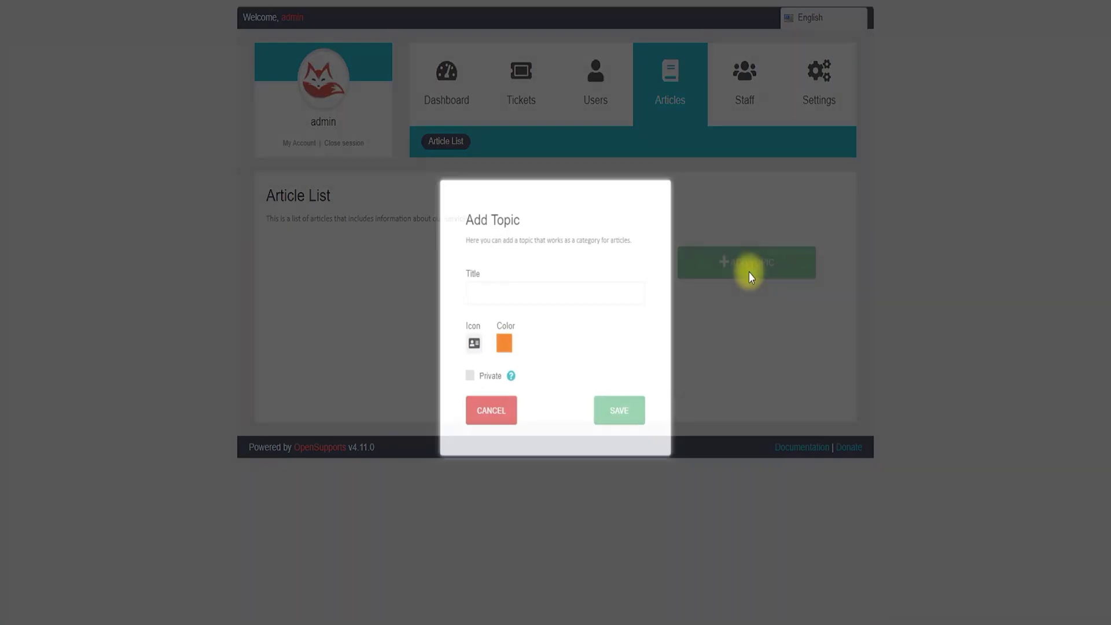
{"action": "left_click", "coordinate": [575, 289]}
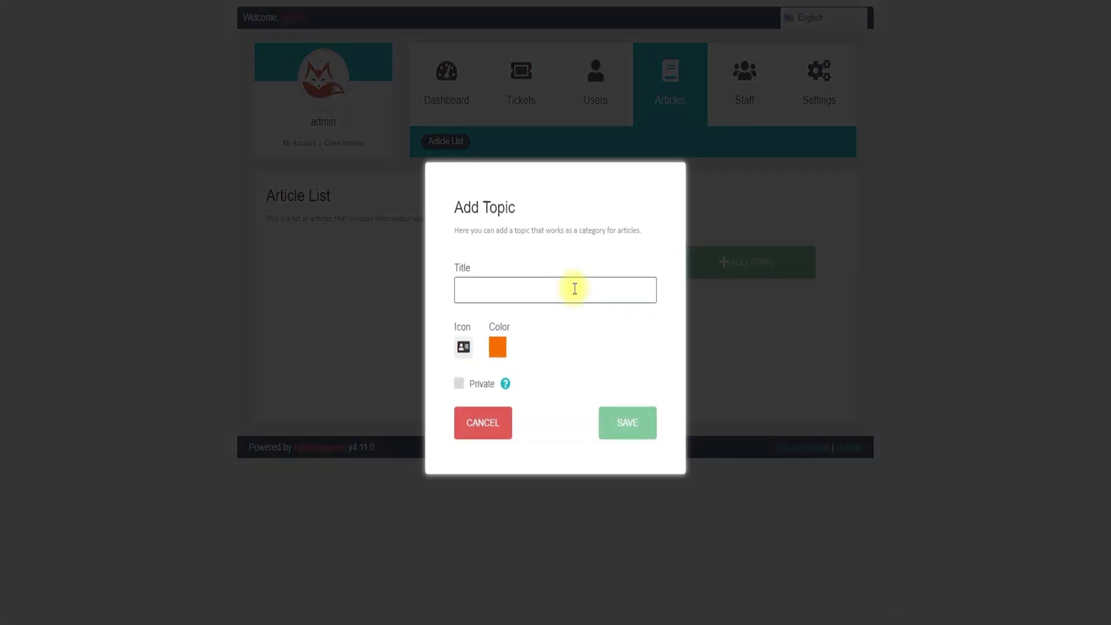
{"action": "type", "text": "Bi"}
{"action": "left_click", "coordinate": [582, 331]}
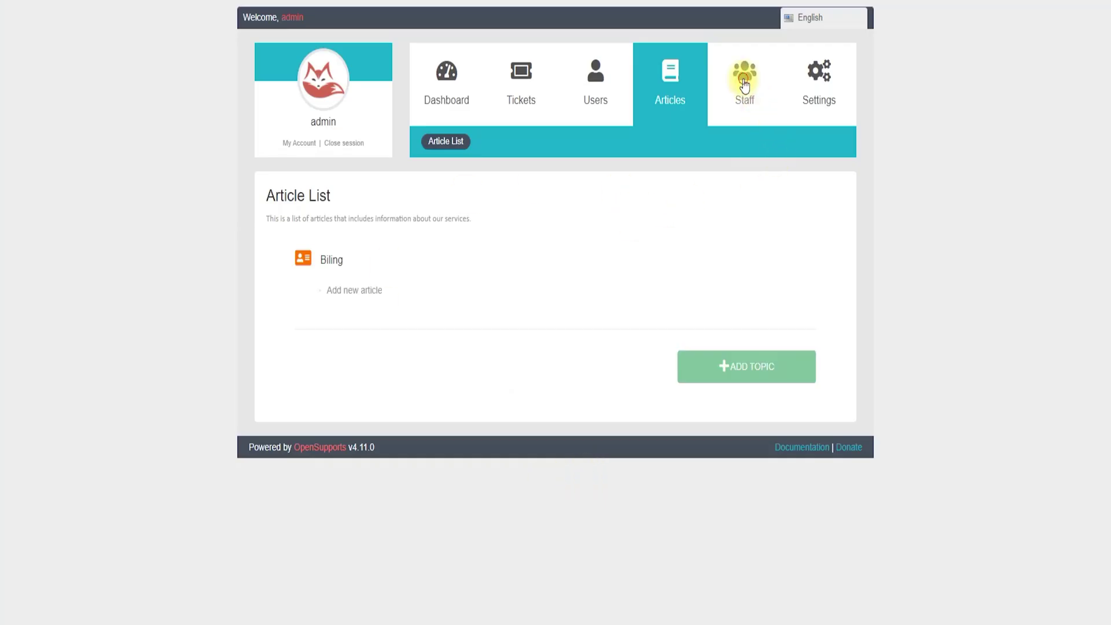
{"action": "left_click", "coordinate": [743, 92]}
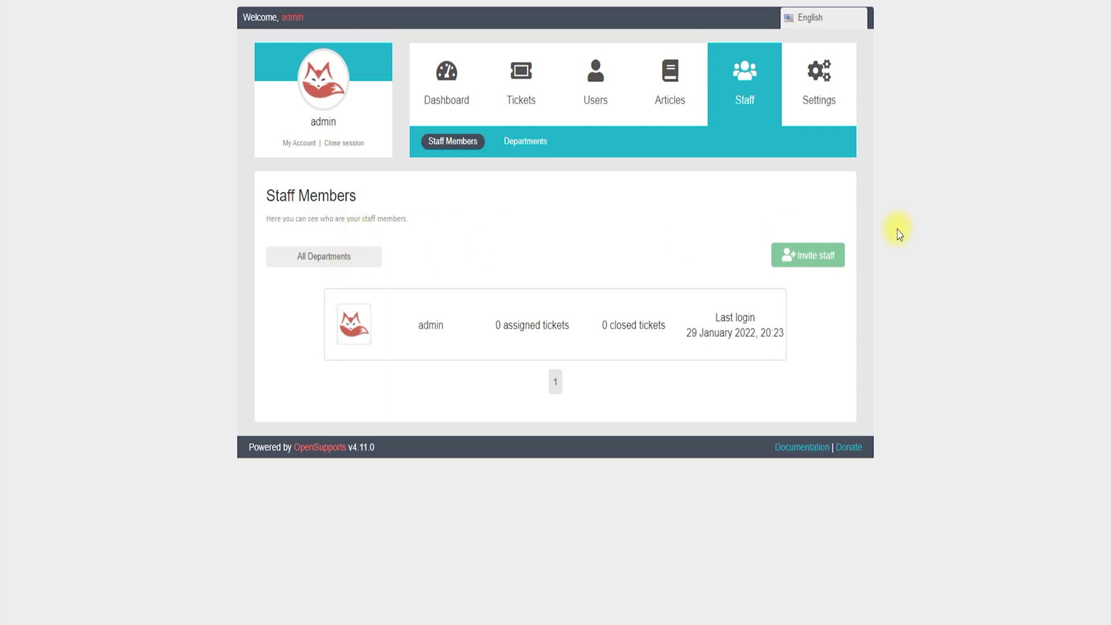
{"action": "left_click", "coordinate": [804, 256]}
{"action": "left_click", "coordinate": [492, 252]}
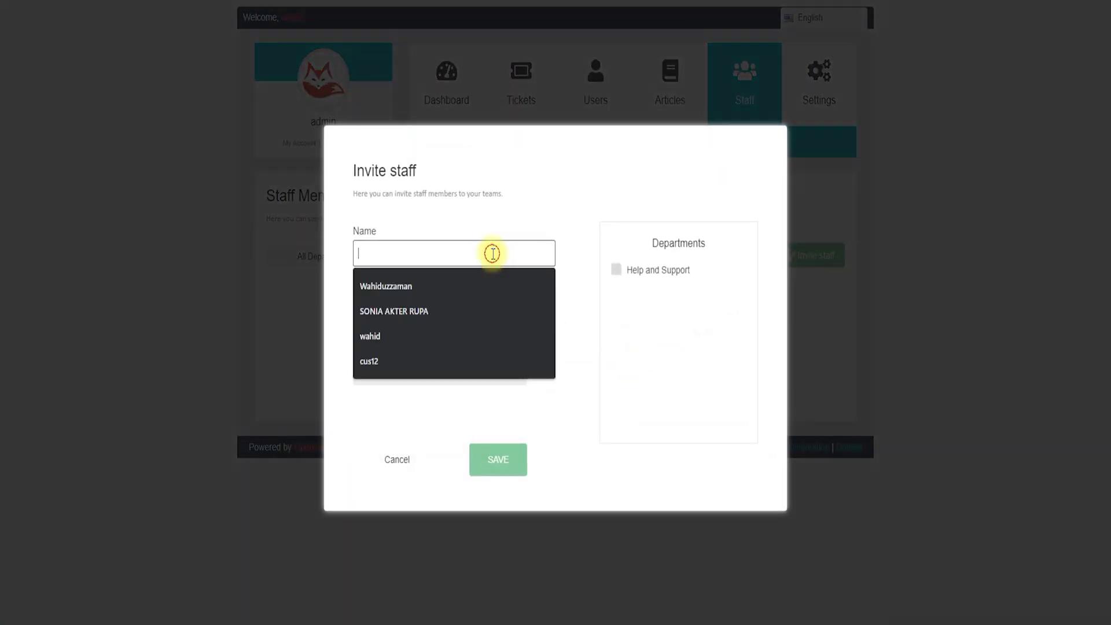
{"action": "left_click", "coordinate": [471, 316]}
{"action": "left_click", "coordinate": [525, 202]}
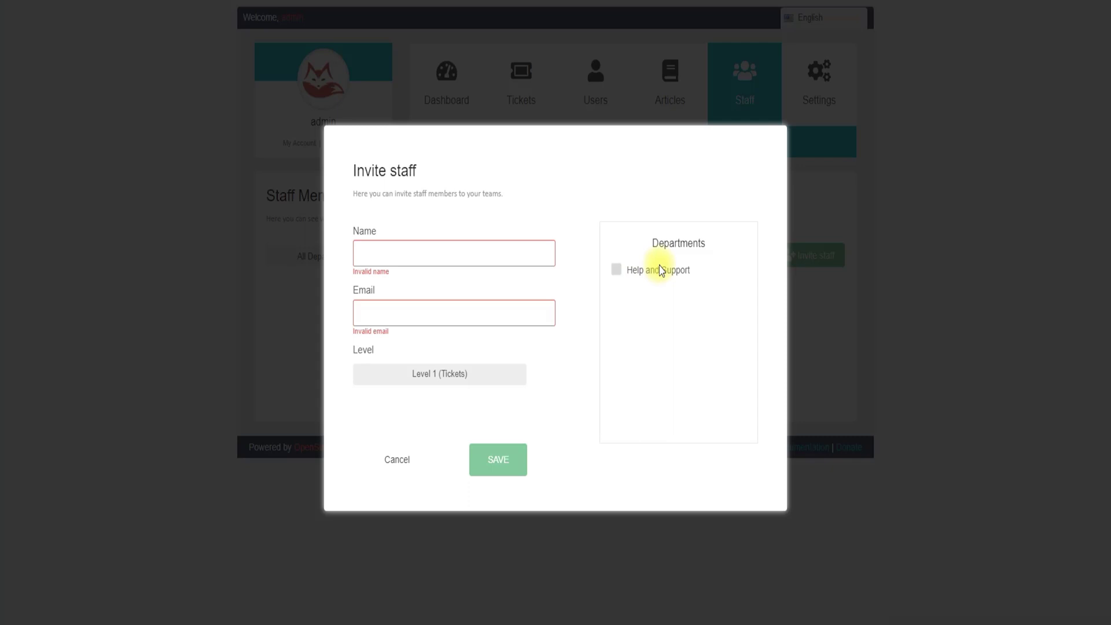
{"action": "left_click", "coordinate": [398, 458]}
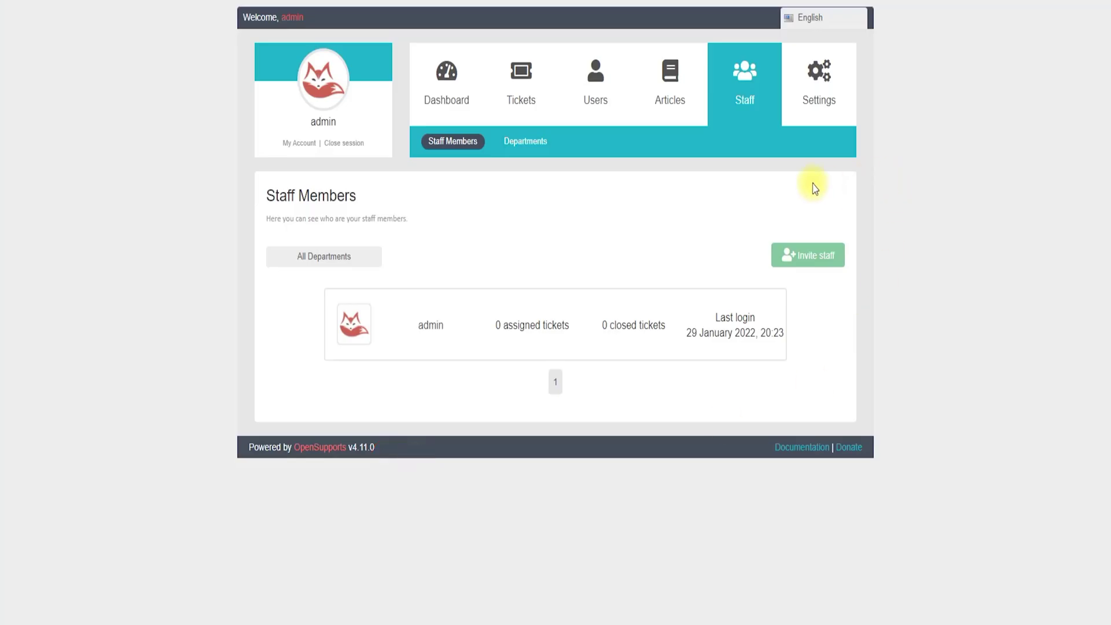
{"action": "left_click", "coordinate": [352, 264]}
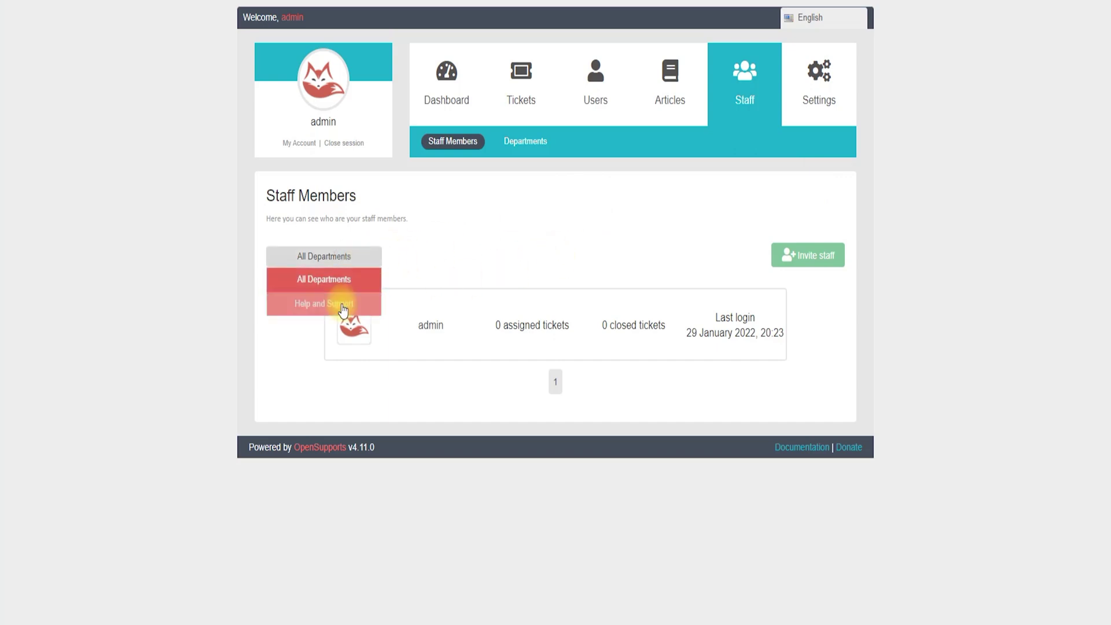
Step: Add a 'Billing' department under Staff > Departments beside Help and Support
{"action": "left_click", "coordinate": [520, 141]}
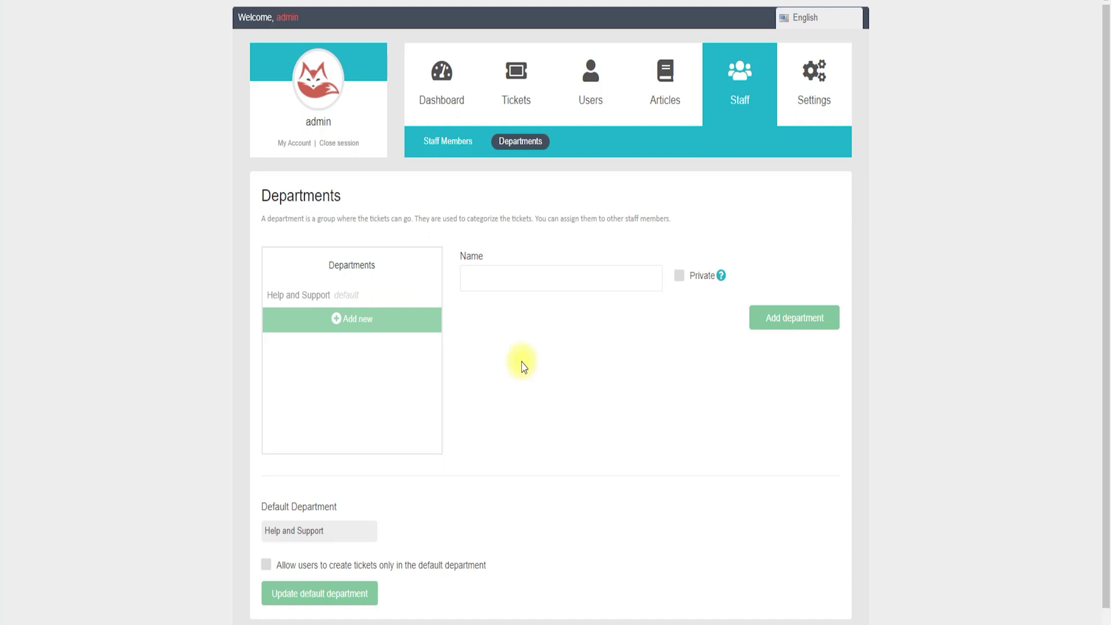
{"action": "scroll", "coordinate": [524, 364], "scroll_direction": "down", "scroll_amount": 1}
{"action": "left_click", "coordinate": [770, 295]}
{"action": "left_click", "coordinate": [577, 258]}
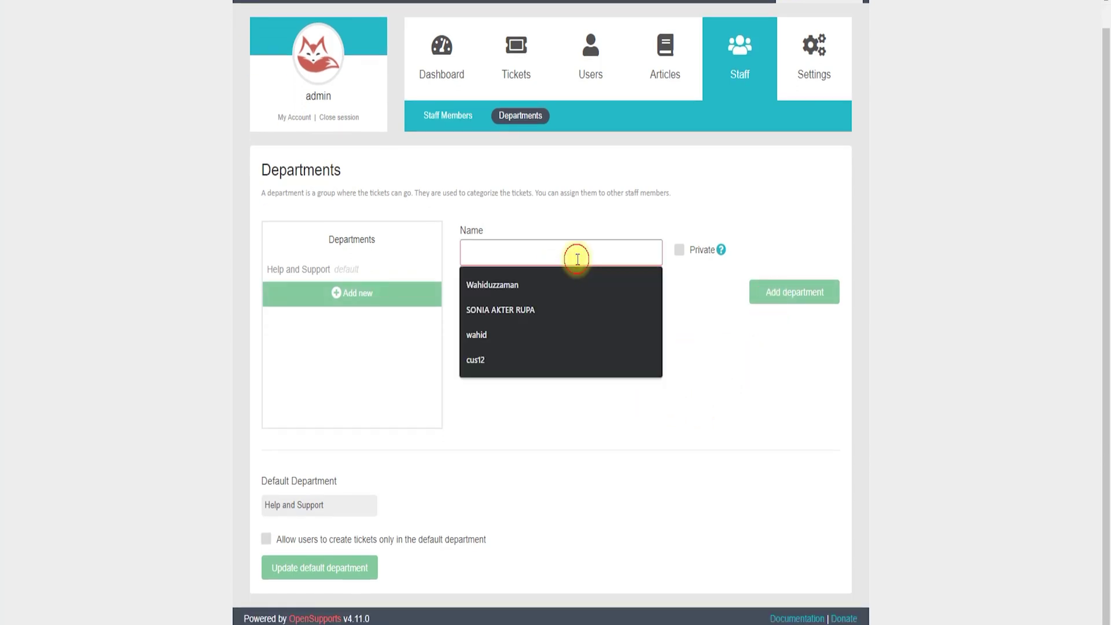
{"action": "type", "text": "Billing"}
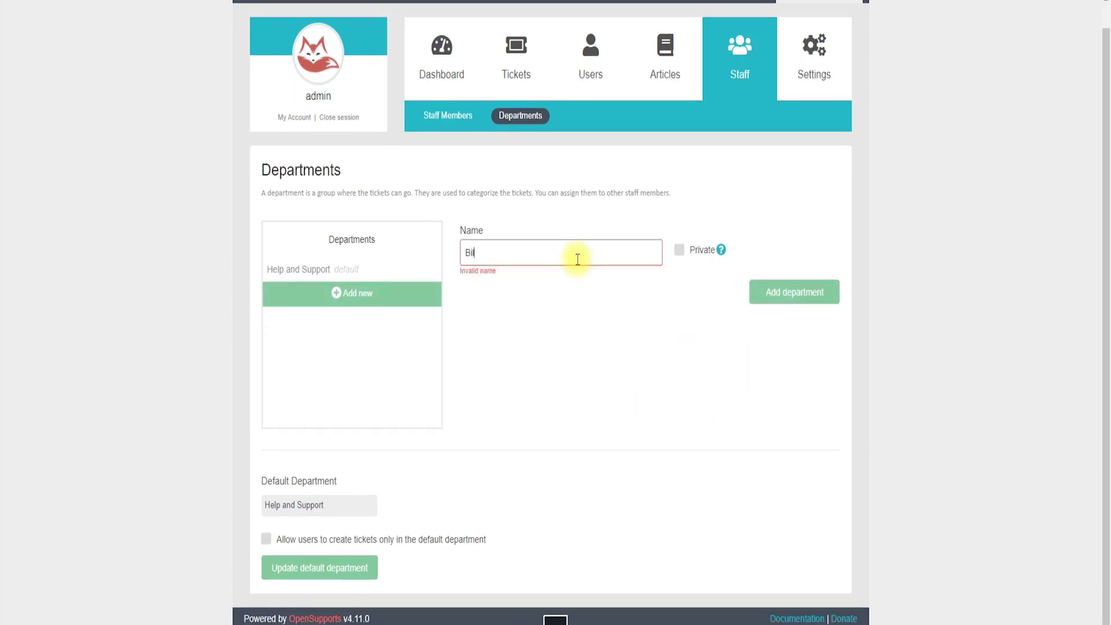
{"action": "left_click", "coordinate": [787, 298]}
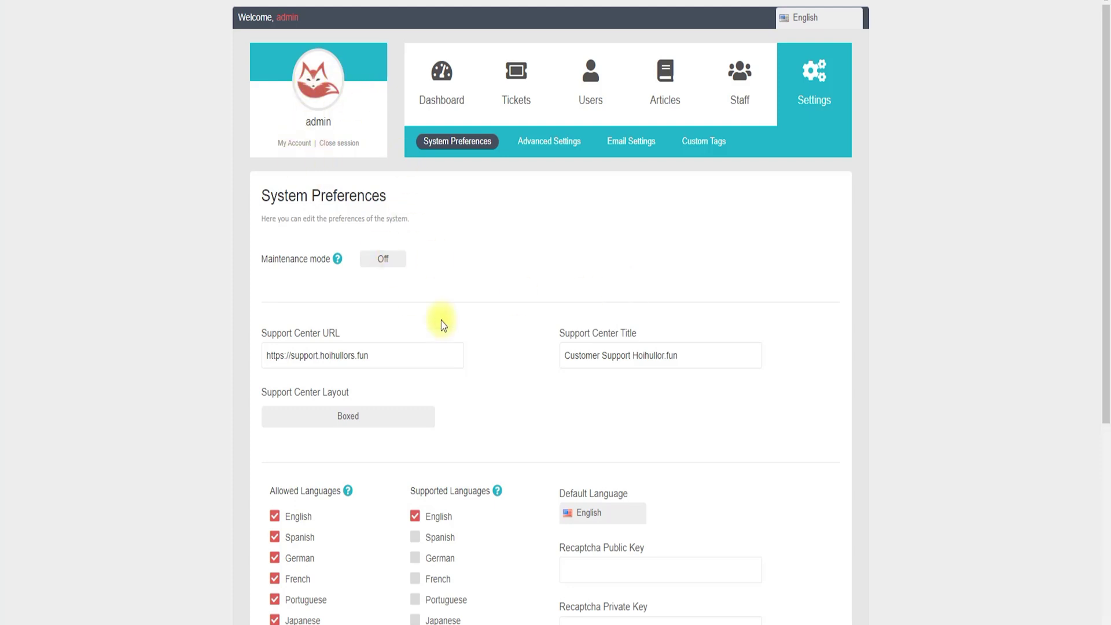
Step: Review the Advanced Settings and Custom Tags subtabs, then go to the admin's My Account page
{"action": "scroll", "coordinate": [469, 338], "scroll_direction": "down", "scroll_amount": 1}
{"action": "scroll", "coordinate": [468, 333], "scroll_direction": "down", "scroll_amount": 2}
{"action": "scroll", "coordinate": [467, 330], "scroll_direction": "up", "scroll_amount": 3}
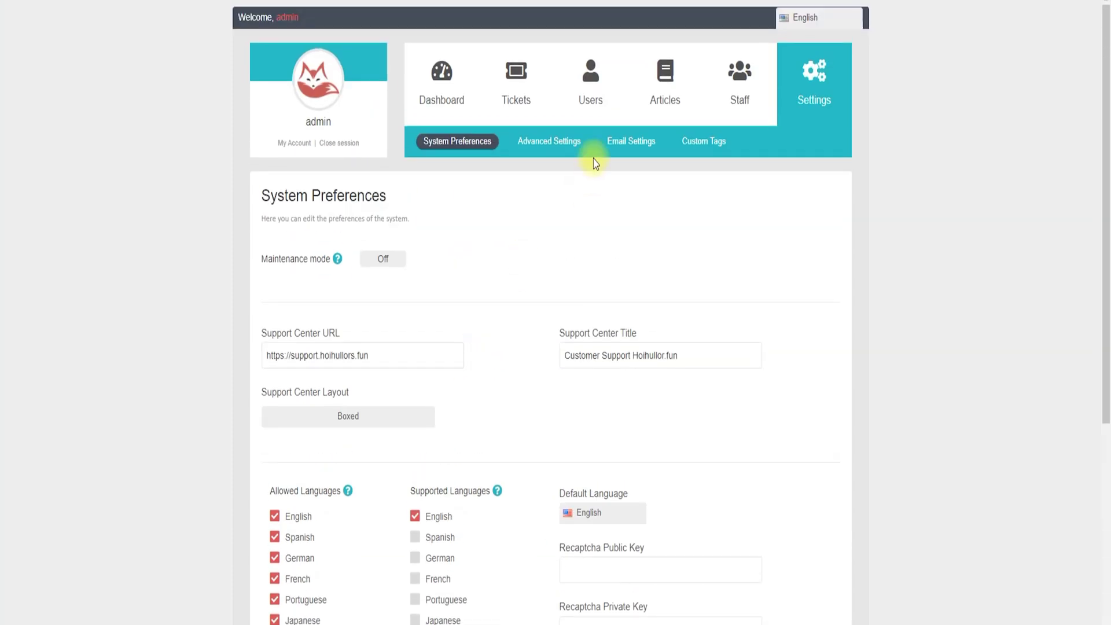
{"action": "left_click", "coordinate": [557, 145]}
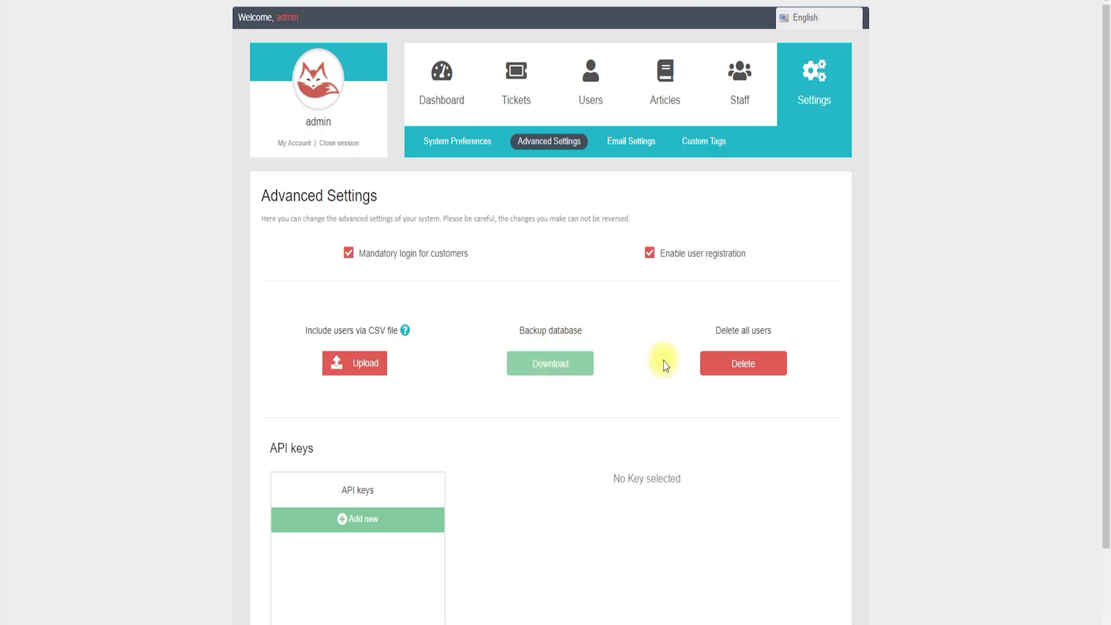
{"action": "scroll", "coordinate": [551, 410], "scroll_direction": "down", "scroll_amount": 2}
{"action": "scroll", "coordinate": [496, 413], "scroll_direction": "up", "scroll_amount": 2}
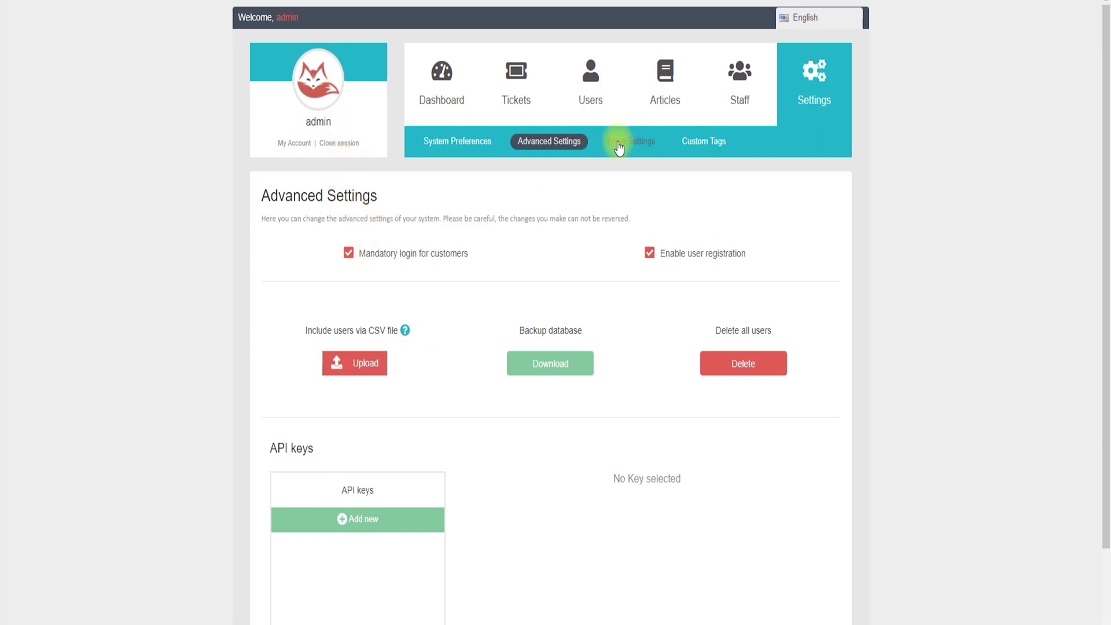
{"action": "left_click", "coordinate": [703, 145]}
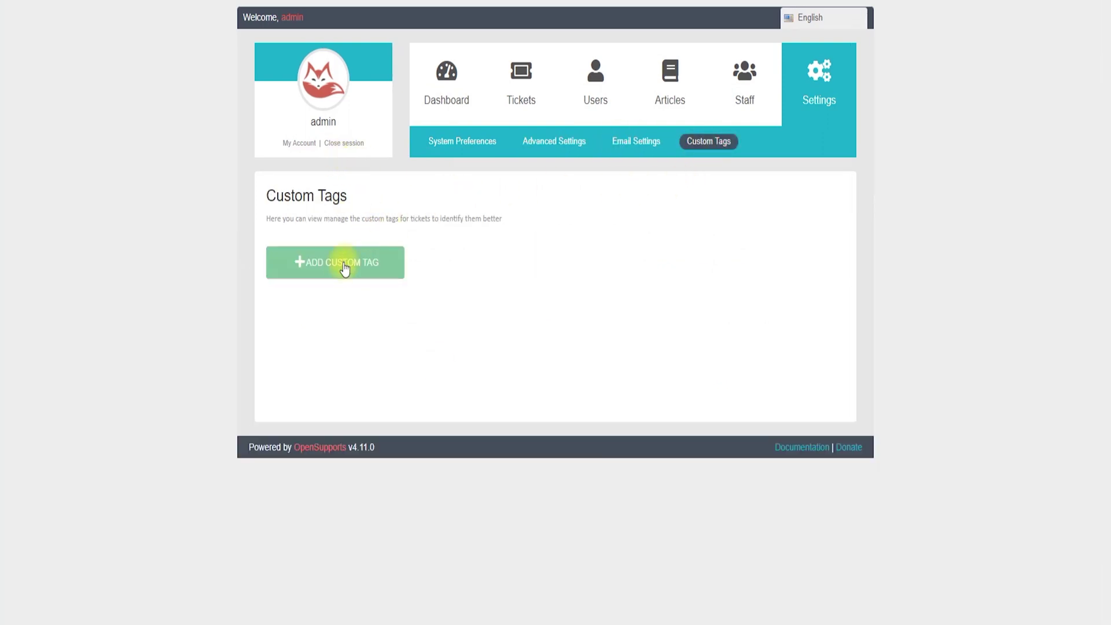
{"action": "left_click", "coordinate": [558, 143]}
{"action": "left_click", "coordinate": [305, 146]}
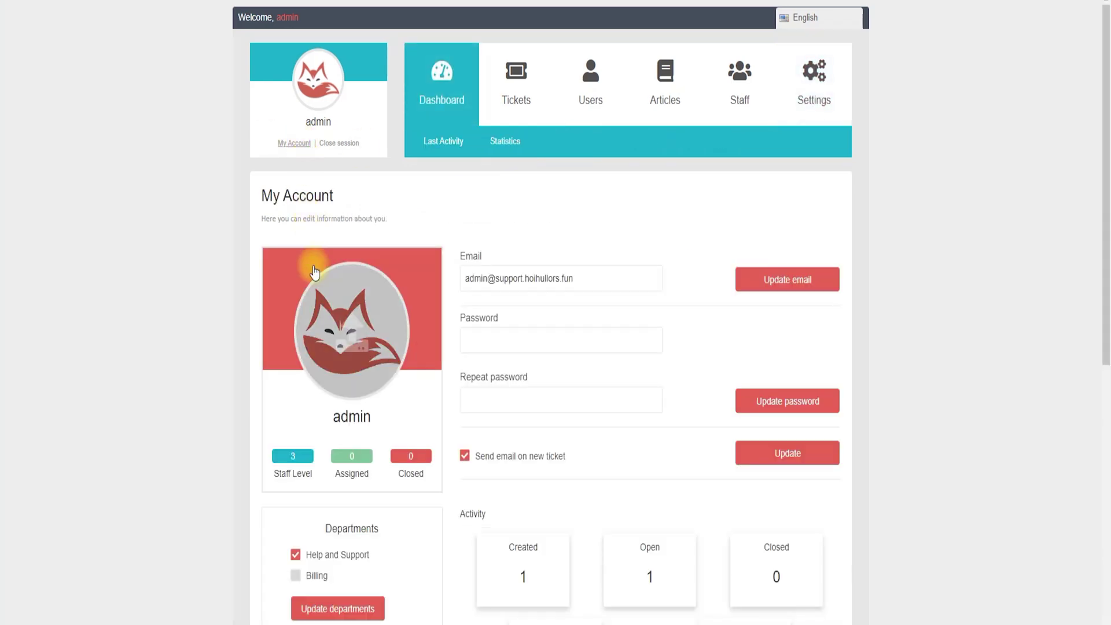
Step: Tick Billing and update the admin's department assignments, then return to the customer portal
{"action": "scroll", "coordinate": [315, 267], "scroll_direction": "down", "scroll_amount": 3}
{"action": "left_click", "coordinate": [295, 436]}
{"action": "left_click", "coordinate": [320, 476]}
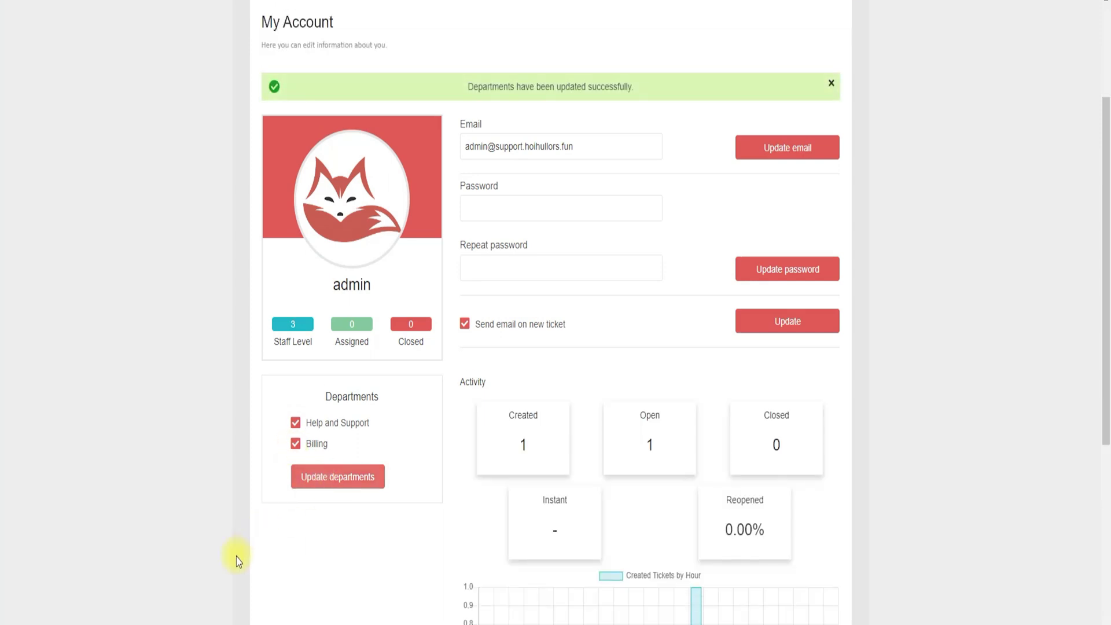
{"action": "left_click", "coordinate": [243, 602]}
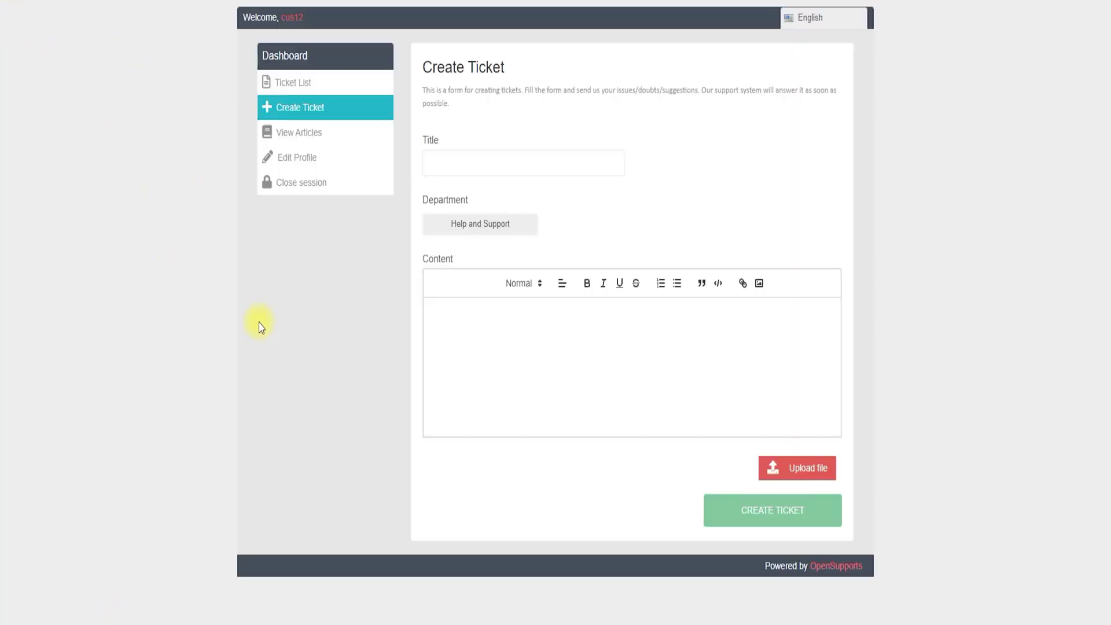
Step: Check the customer Create Ticket Department dropdown options, revisiting via View Articles
{"action": "left_click", "coordinate": [470, 228]}
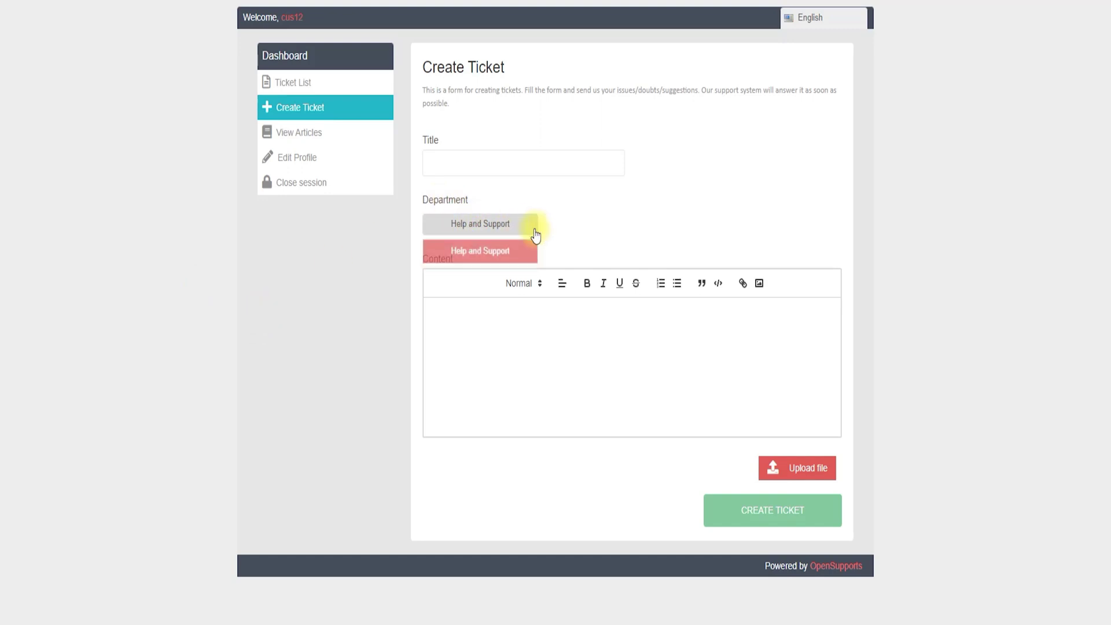
{"action": "right_click", "coordinate": [628, 221]}
{"action": "left_click", "coordinate": [661, 267]}
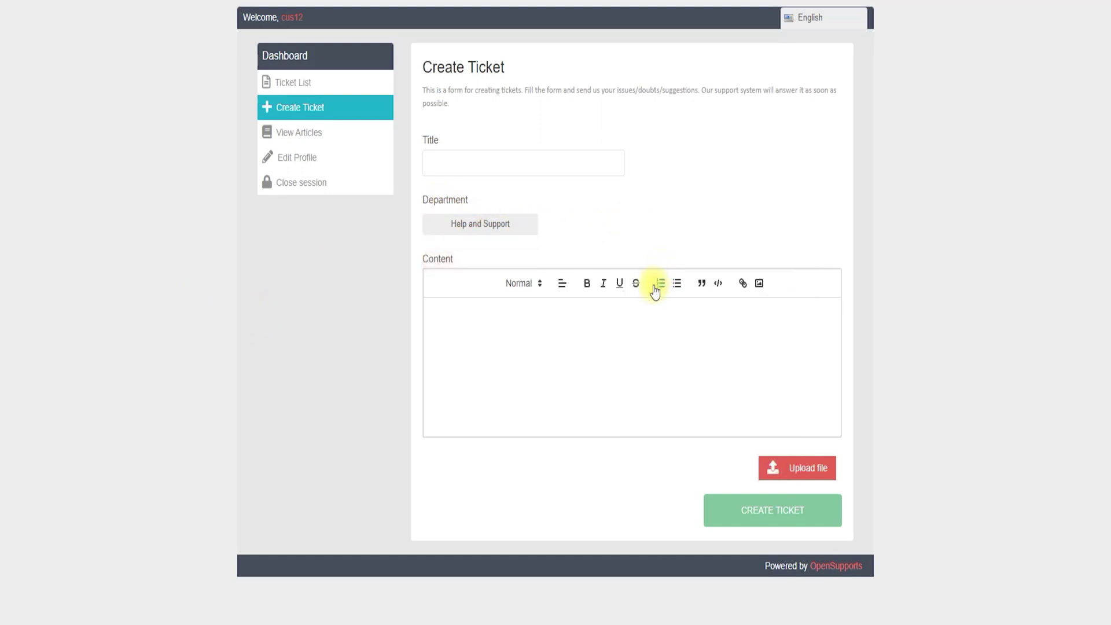
{"action": "left_click", "coordinate": [498, 231]}
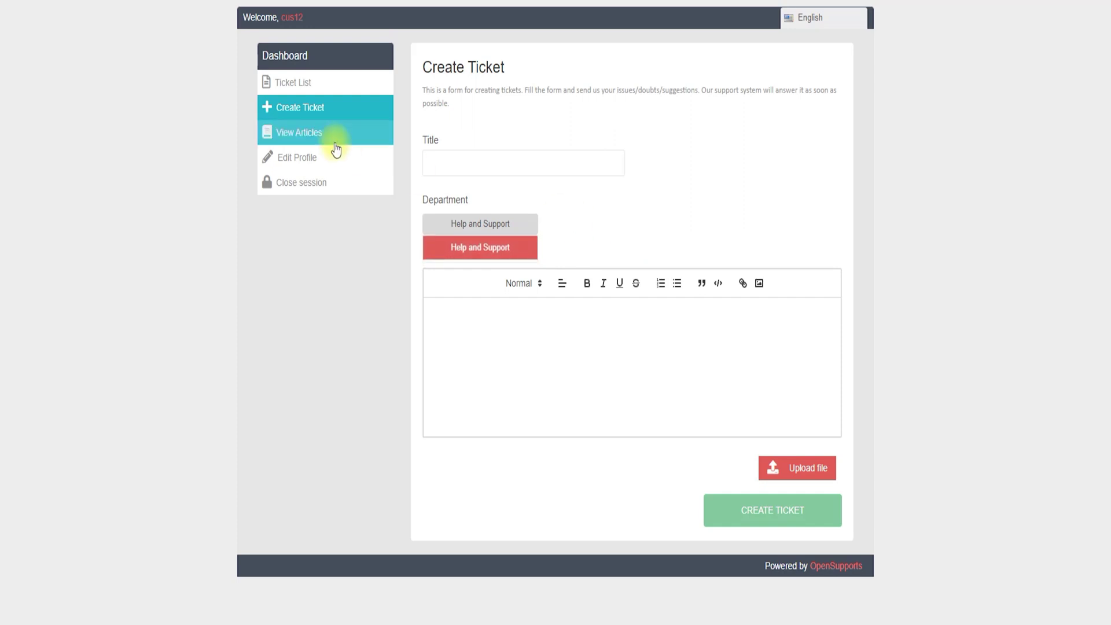
{"action": "left_click", "coordinate": [339, 147]}
{"action": "left_click", "coordinate": [337, 108]}
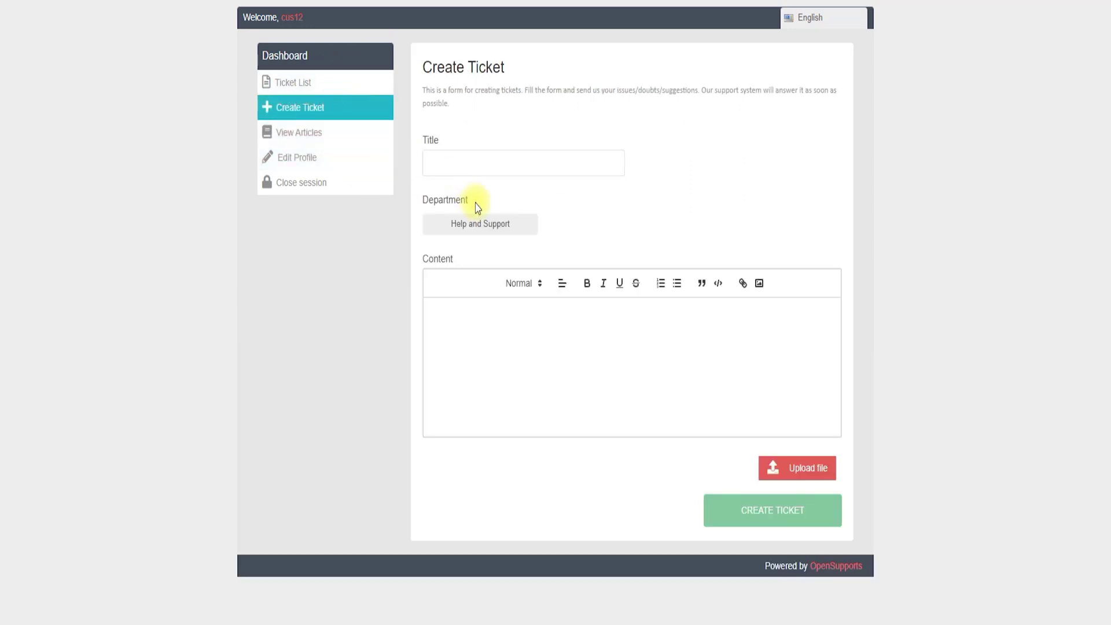
{"action": "left_click", "coordinate": [495, 224]}
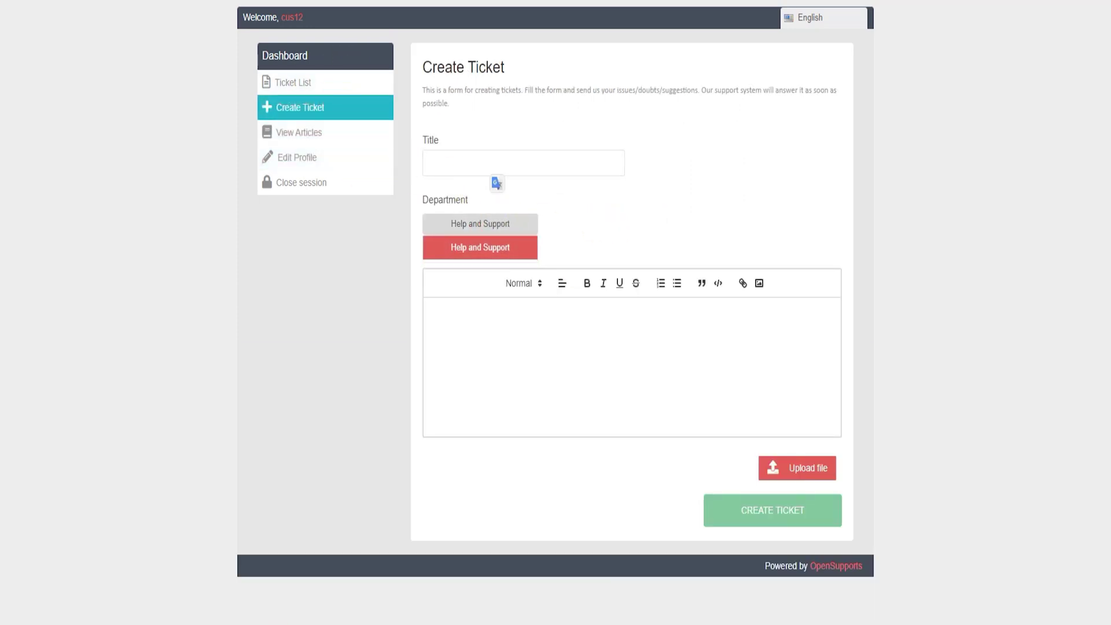
{"action": "left_click", "coordinate": [218, 601]}
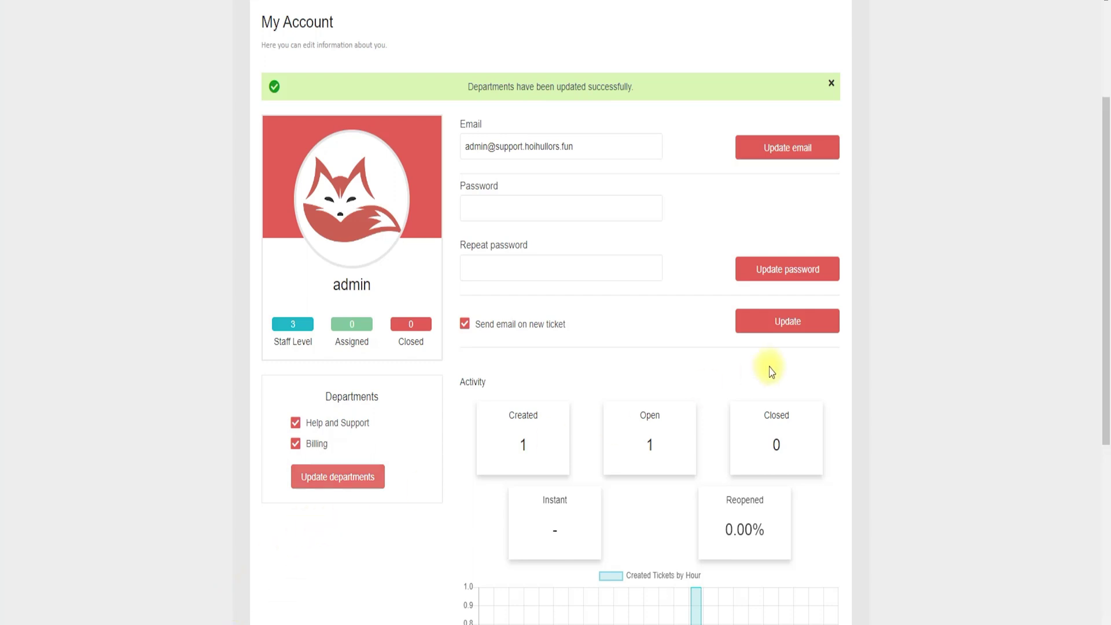
Step: Save the admin's new-ticket e-mail notification preference and check the All Departments filter
{"action": "left_click", "coordinate": [791, 329]}
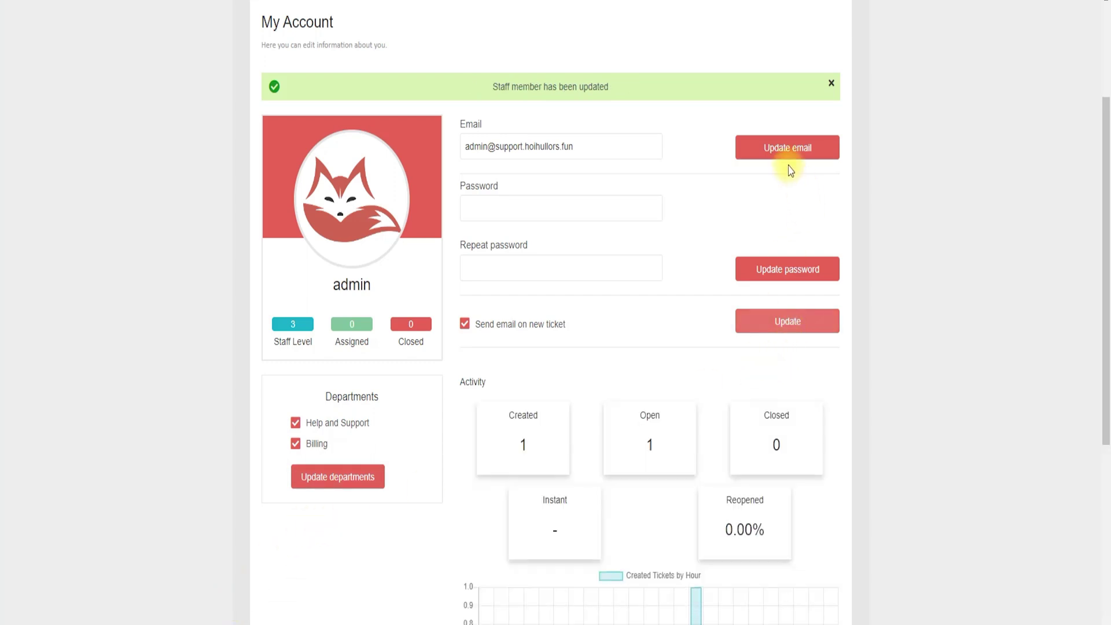
{"action": "scroll", "coordinate": [392, 466], "scroll_direction": "down", "scroll_amount": 6}
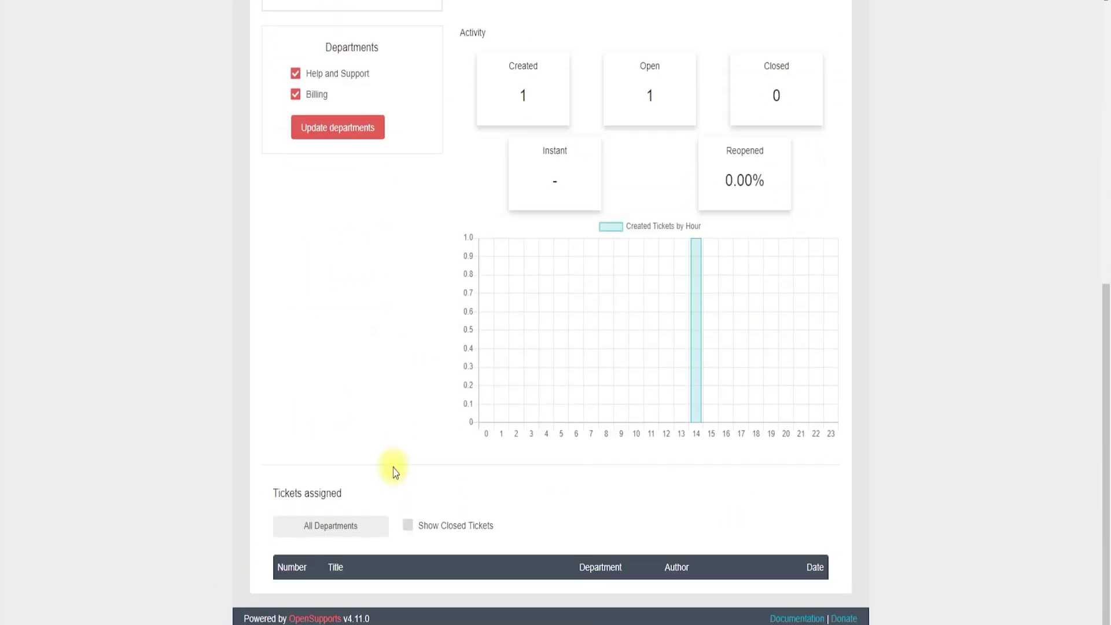
{"action": "left_click", "coordinate": [359, 530]}
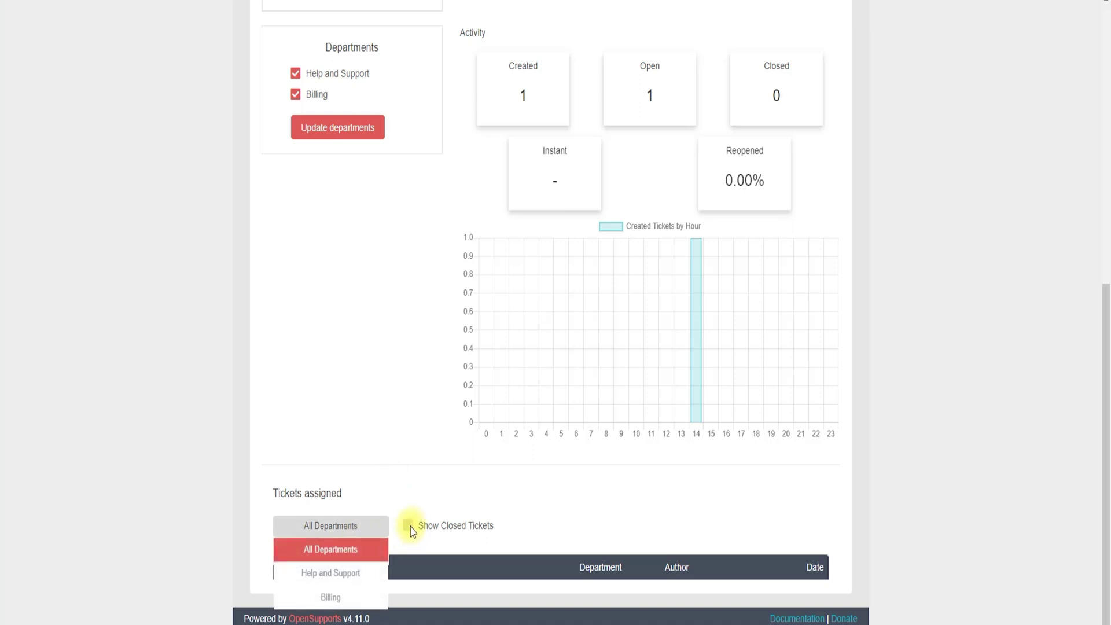
{"action": "left_click", "coordinate": [405, 470]}
{"action": "scroll", "coordinate": [405, 469], "scroll_direction": "up", "scroll_amount": 9}
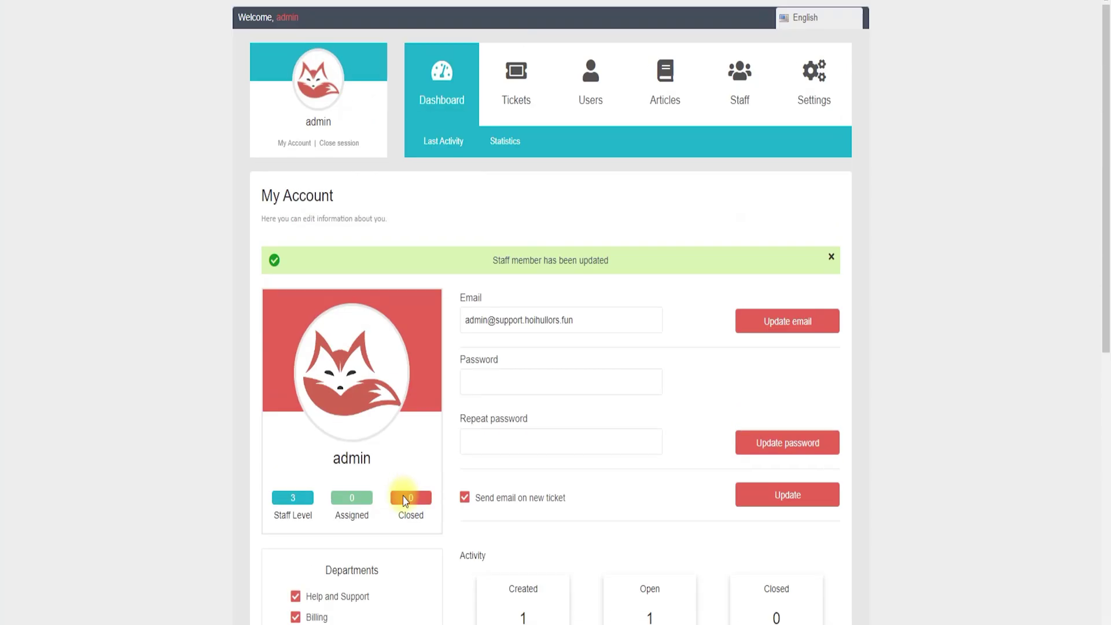
Step: Upload an illustrated image of two people as the admin's new profile picture
{"action": "left_click", "coordinate": [359, 391]}
{"action": "double_click", "coordinate": [326, 152]}
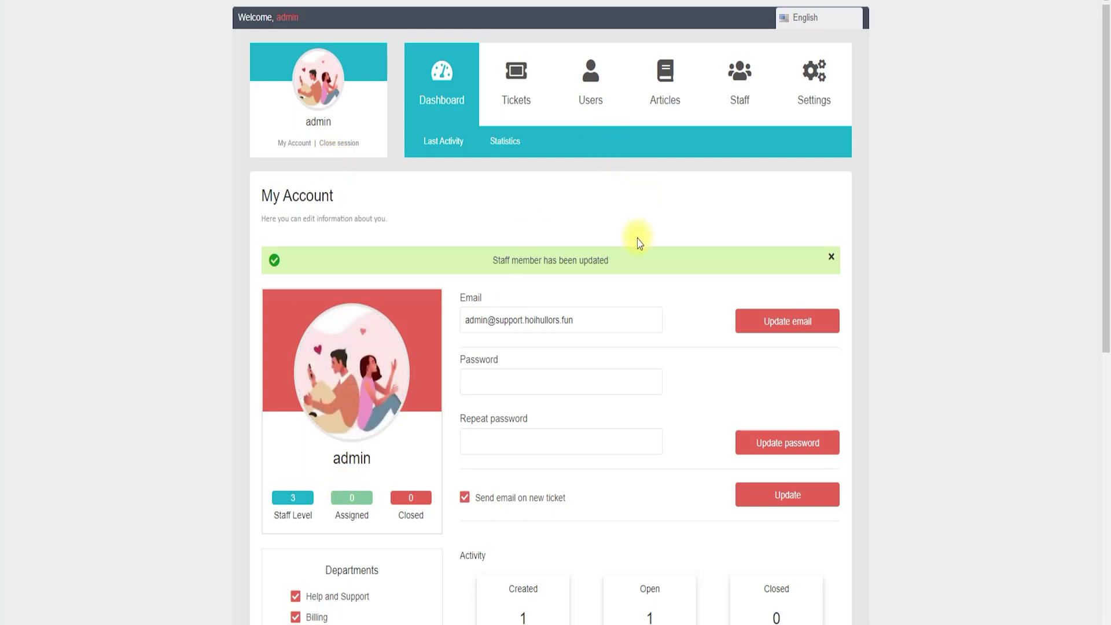
{"action": "scroll", "coordinate": [638, 242], "scroll_direction": "down", "scroll_amount": 5}
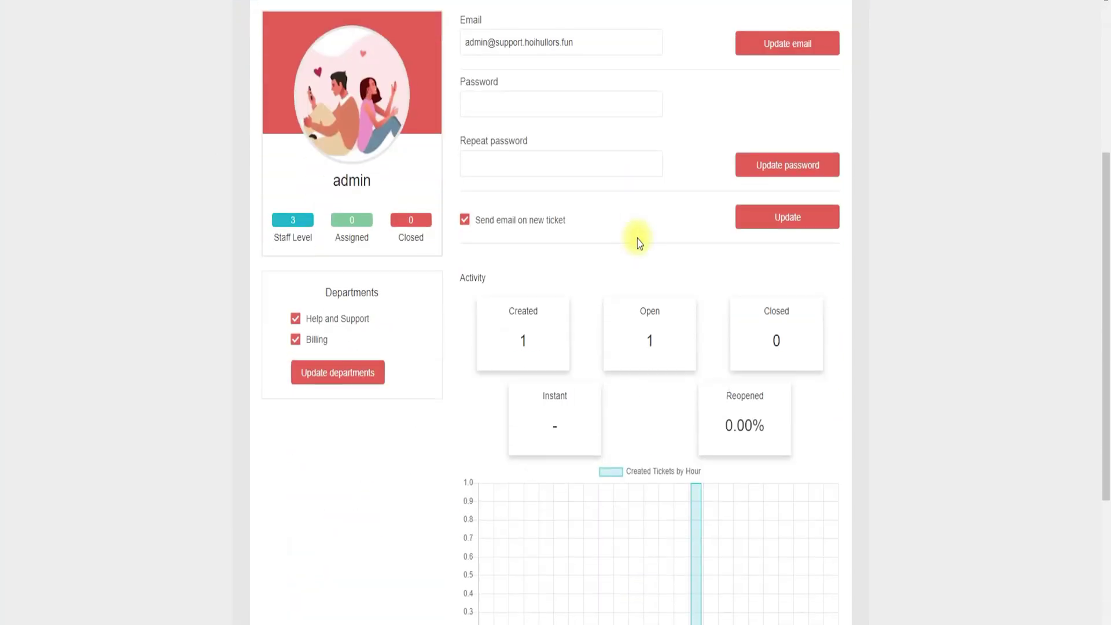
{"action": "scroll", "coordinate": [639, 242], "scroll_direction": "down", "scroll_amount": 5}
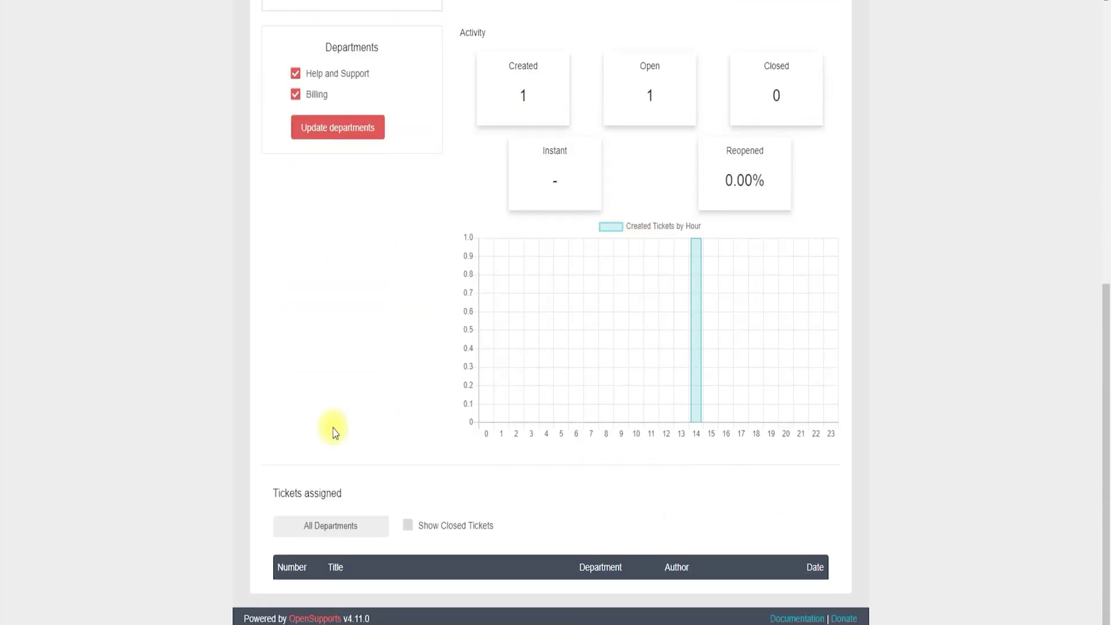
{"action": "scroll", "coordinate": [350, 416], "scroll_direction": "up", "scroll_amount": 10}
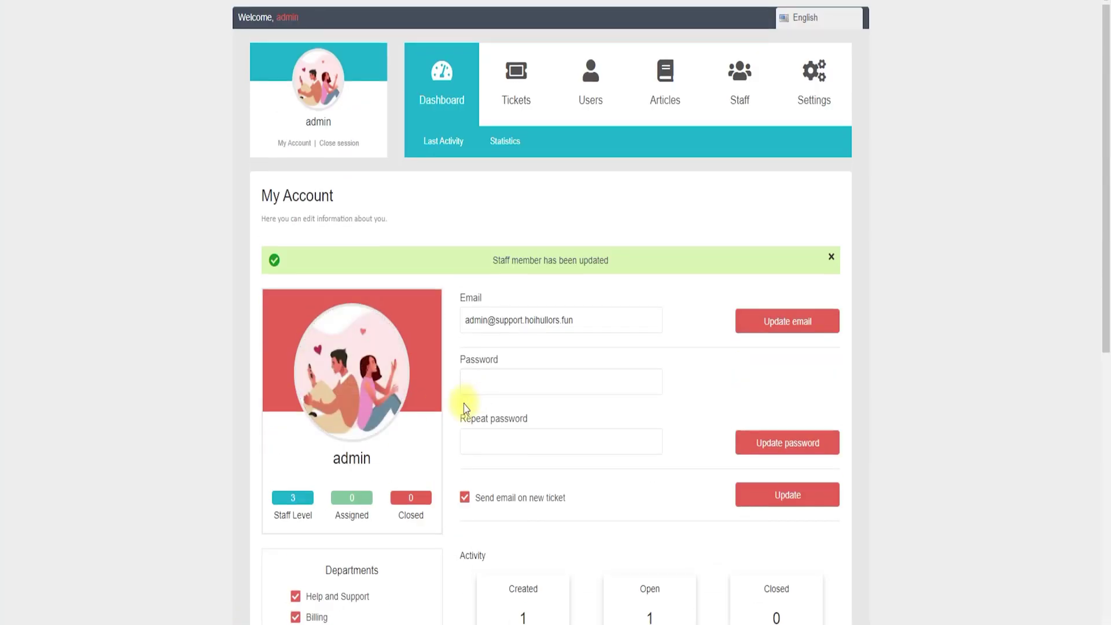
Step: Browse the Tickets, New Tickets, Search Tickets and Users sections of the OpenSupports admin panel
{"action": "left_click", "coordinate": [517, 91]}
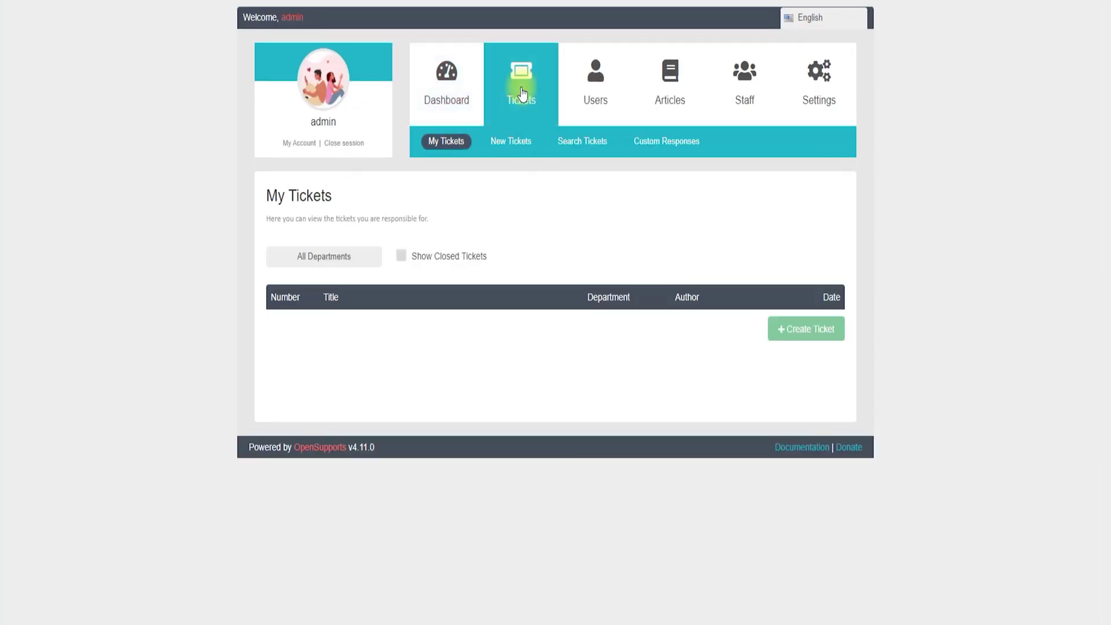
{"action": "left_click", "coordinate": [591, 93]}
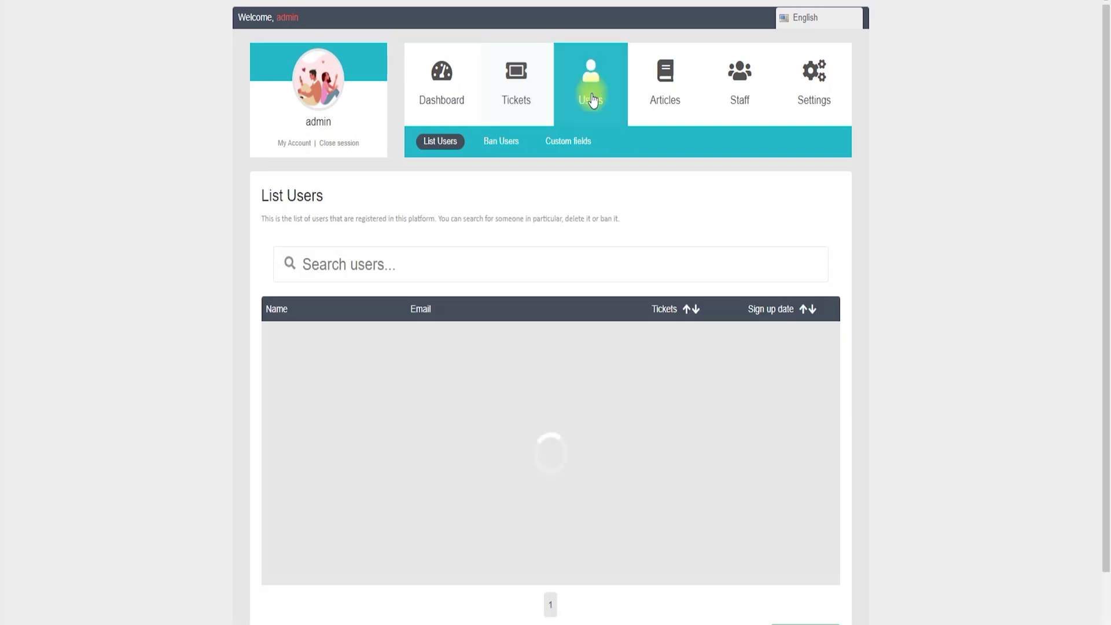
{"action": "left_click", "coordinate": [514, 97]}
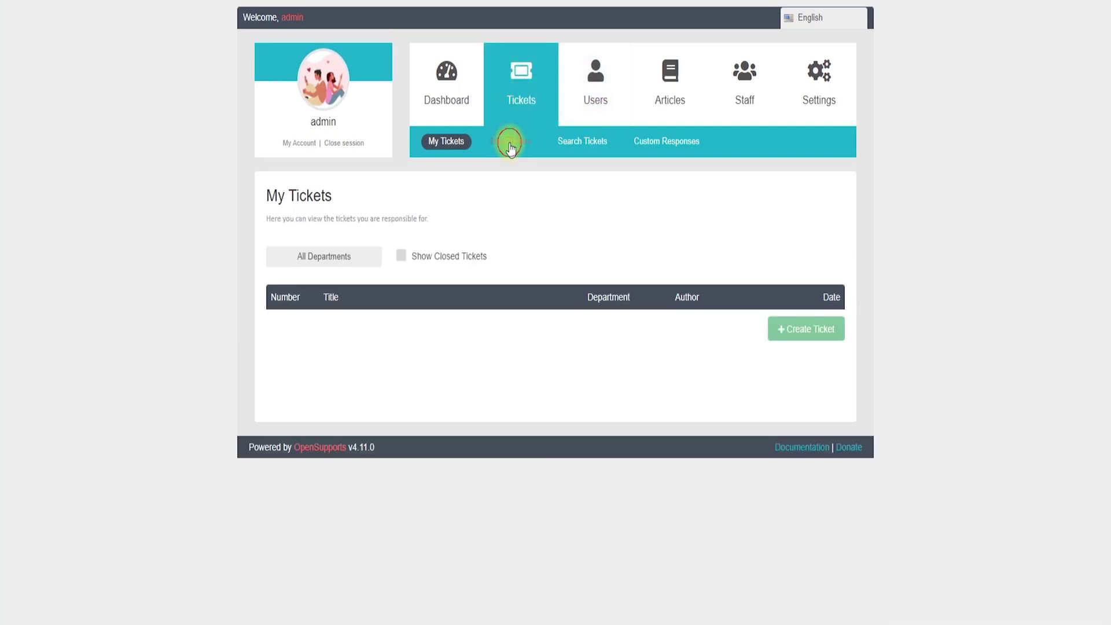
{"action": "left_click", "coordinate": [511, 142]}
{"action": "left_click", "coordinate": [567, 142]}
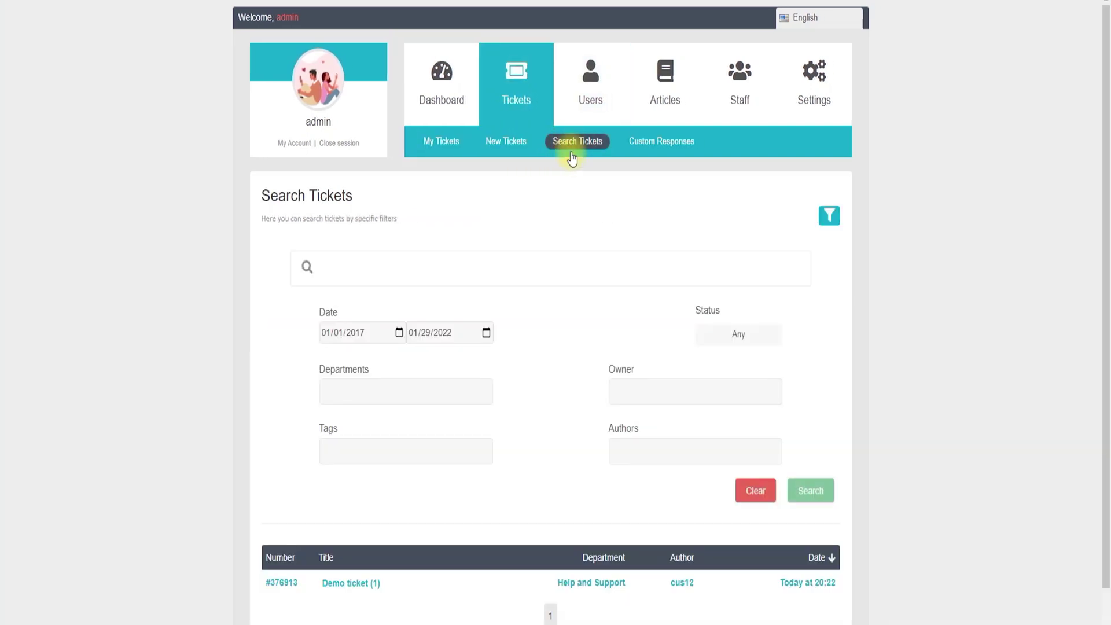
{"action": "left_click", "coordinate": [595, 98]}
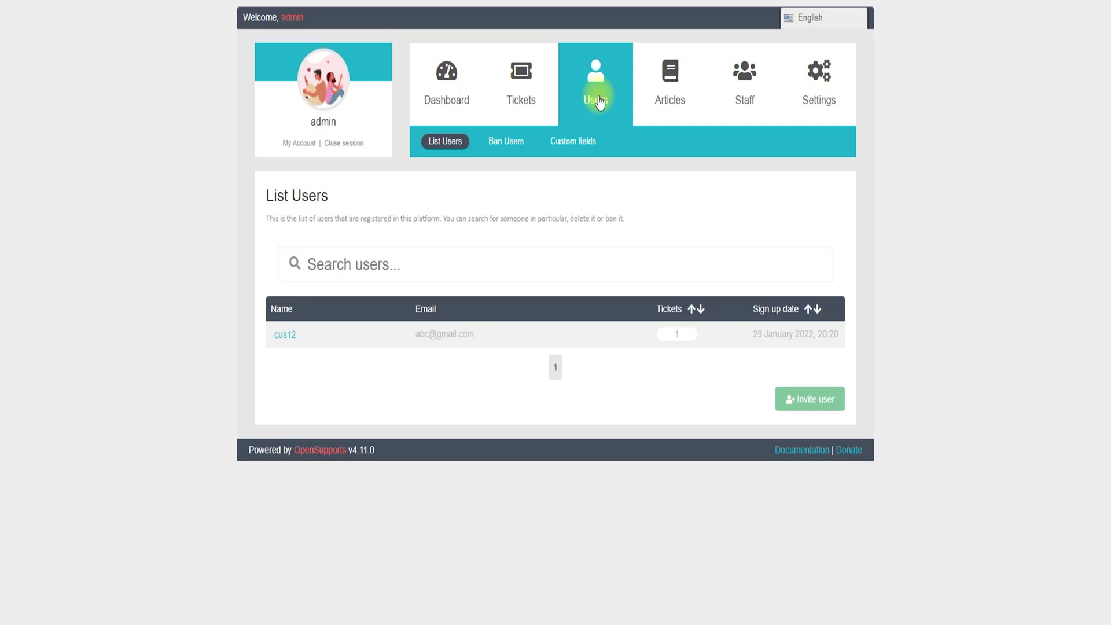
Step: Check the Articles and Staff lists, then view the Advanced Settings under Settings
{"action": "left_click", "coordinate": [670, 84]}
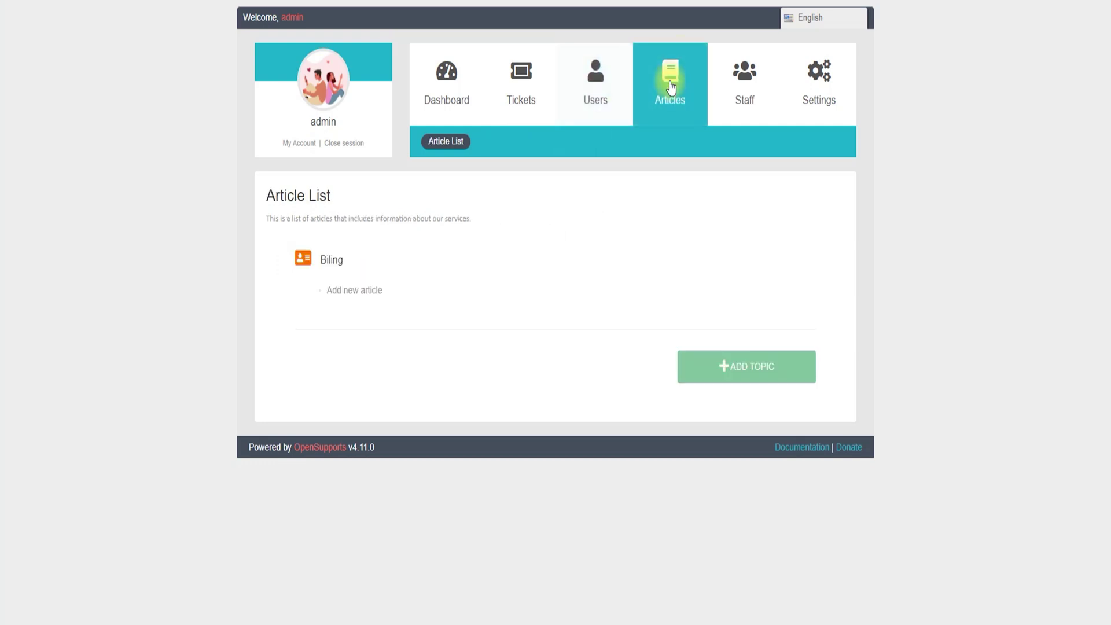
{"action": "left_click", "coordinate": [746, 86]}
{"action": "left_click", "coordinate": [810, 78]}
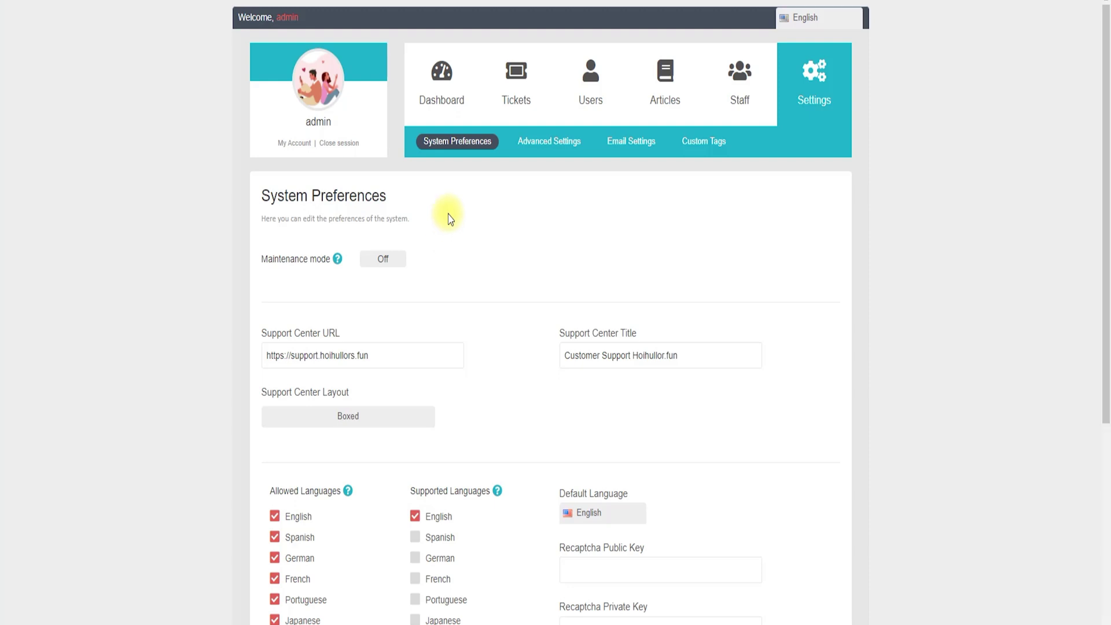
{"action": "left_click", "coordinate": [528, 141]}
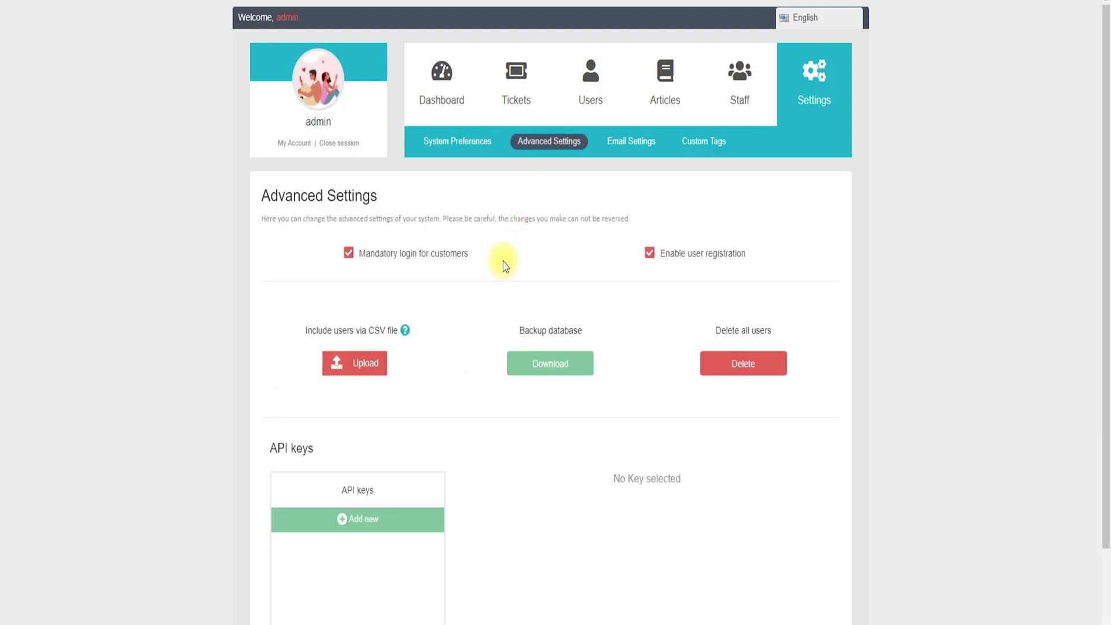